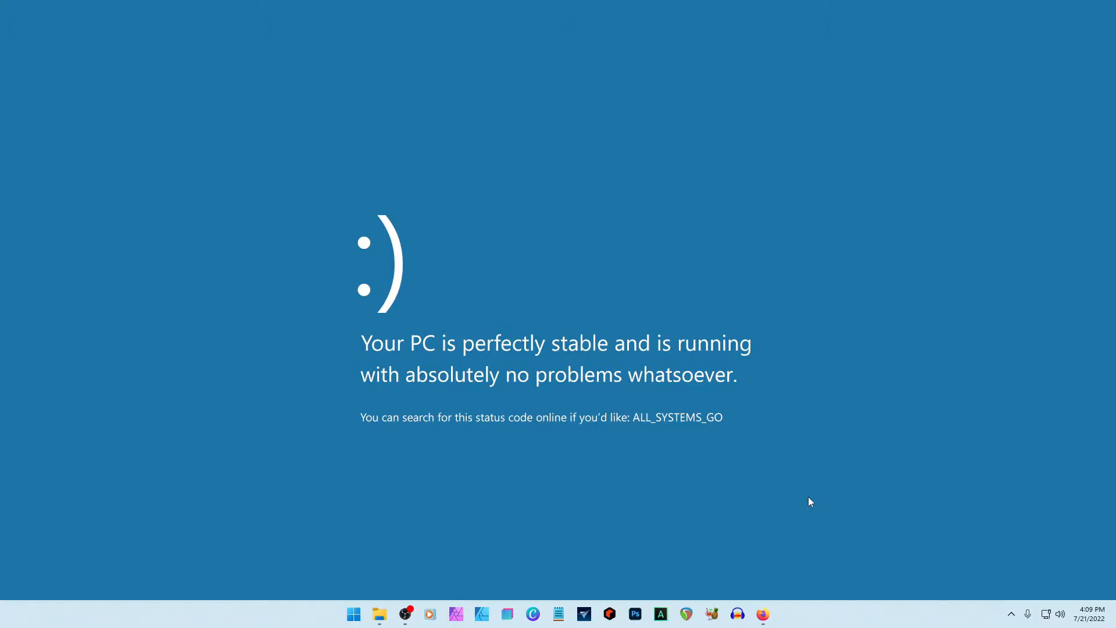
# Open Affinity Designer and create a new Letter document in landscape orientation.
pyautogui.click(482, 613)
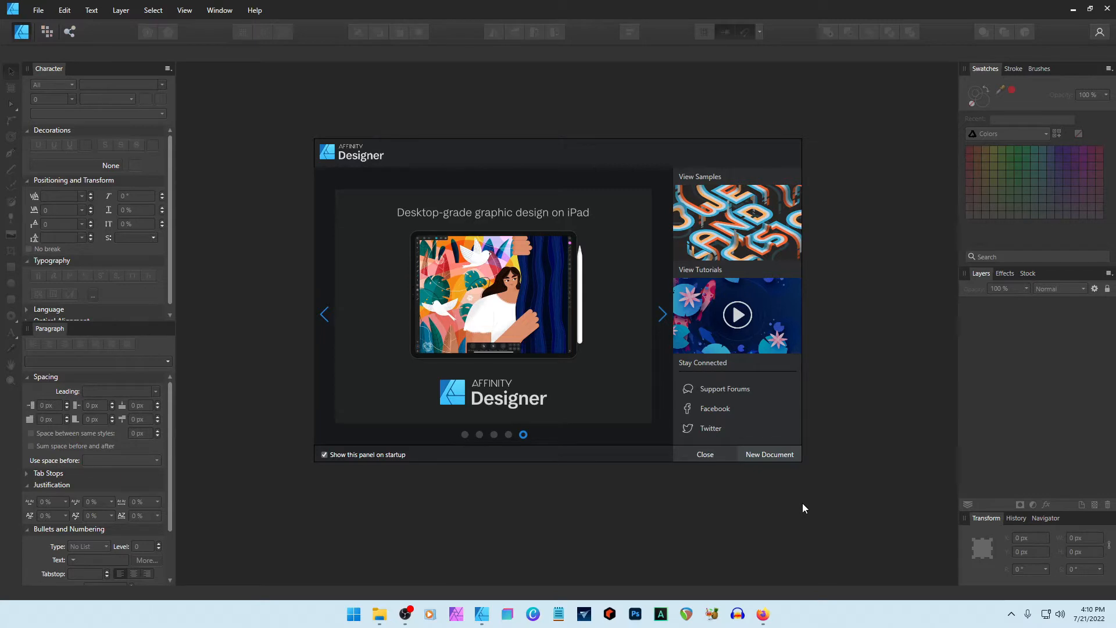
pyautogui.click(773, 454)
pyautogui.scroll(-2, 583, 457)
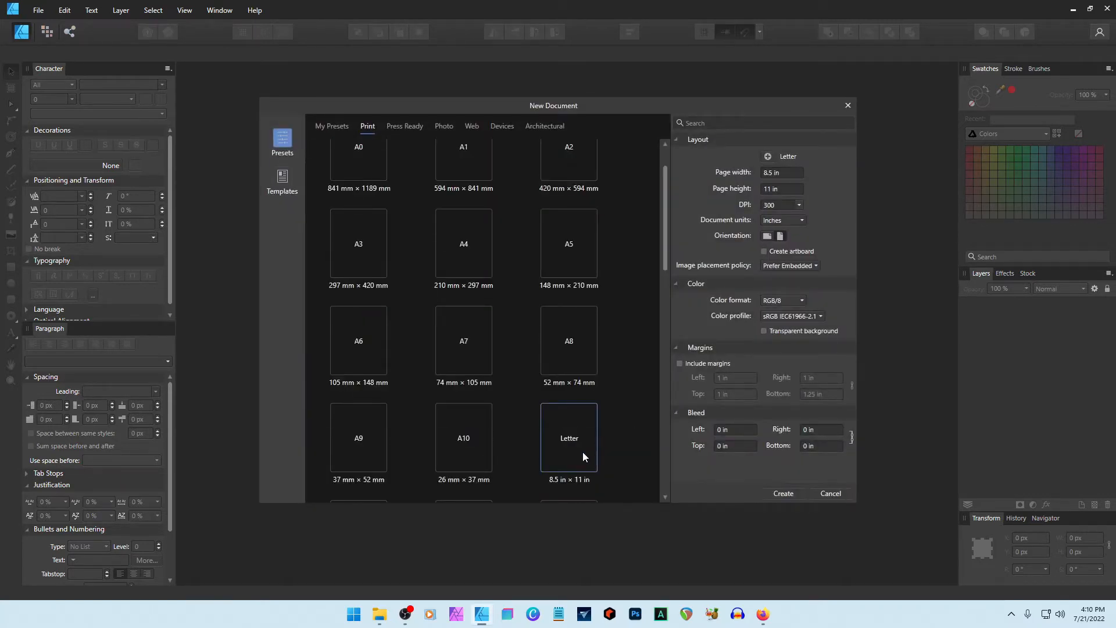
pyautogui.click(767, 236)
pyautogui.click(783, 492)
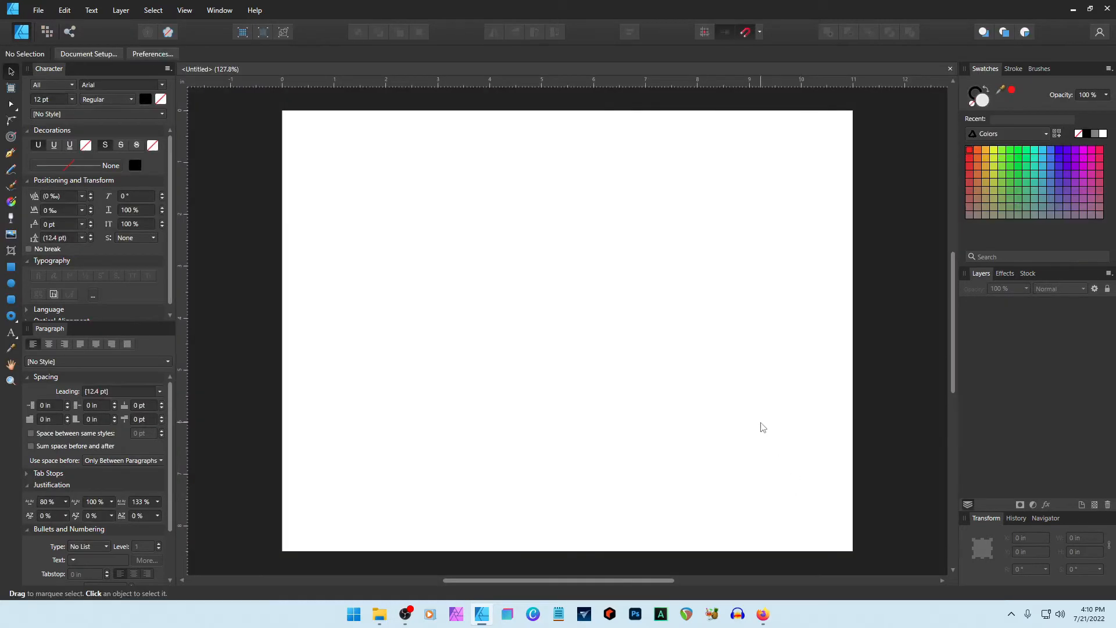
# Draw a triangle about 2.73 in wide and 2 in high and place it near the centre of the page.
pyautogui.click(12, 317)
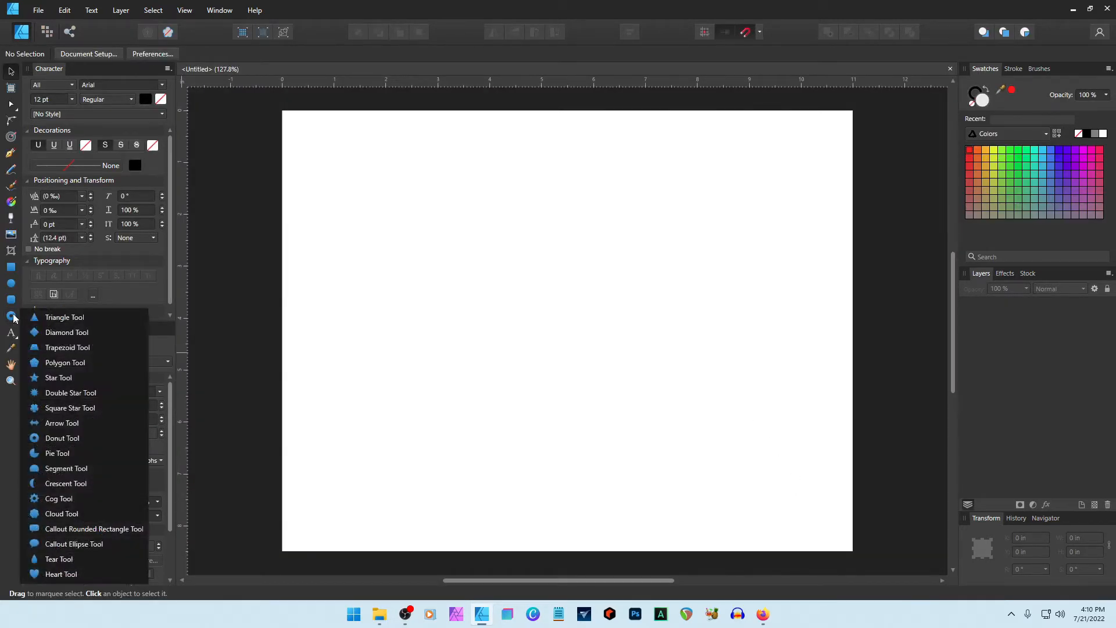
pyautogui.click(73, 321)
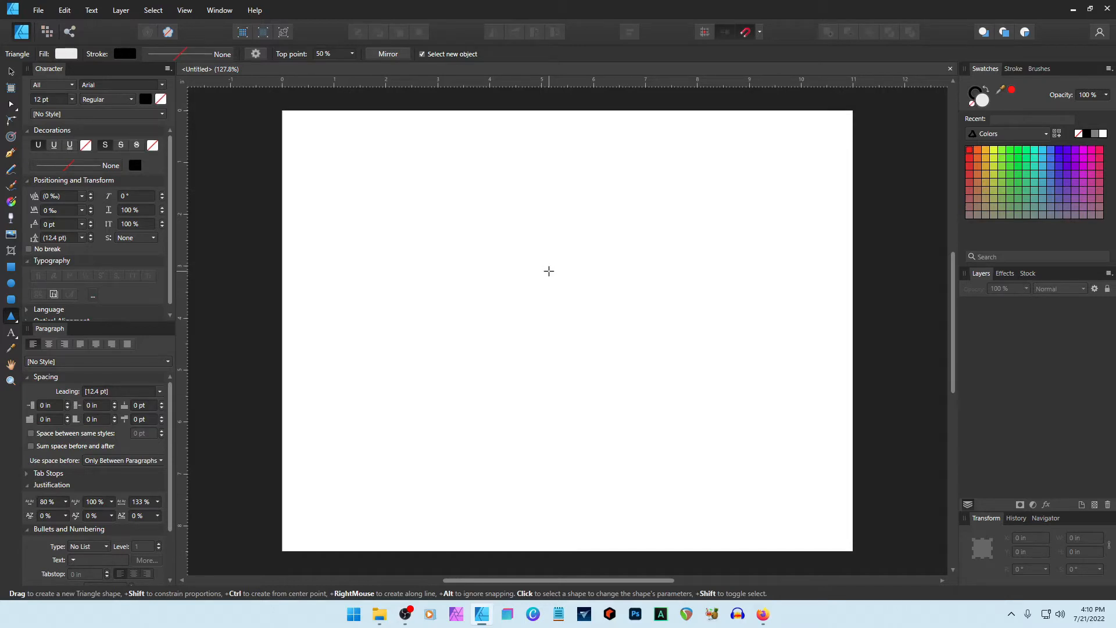
pyautogui.moveTo(548, 270); pyautogui.dragTo(691, 412)
pyautogui.moveTo(620, 269); pyautogui.dragTo(619, 308)
pyautogui.moveTo(617, 394); pyautogui.dragTo(569, 361)
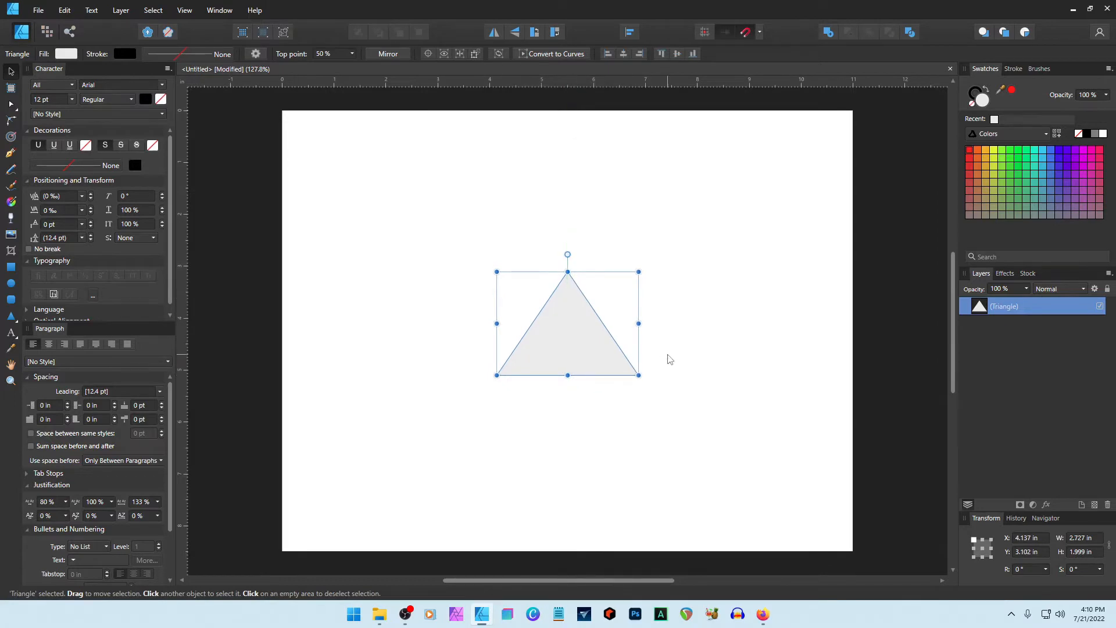
# Remove the triangle's fill and set its black stroke width to 17 pt.
pyautogui.click(971, 105)
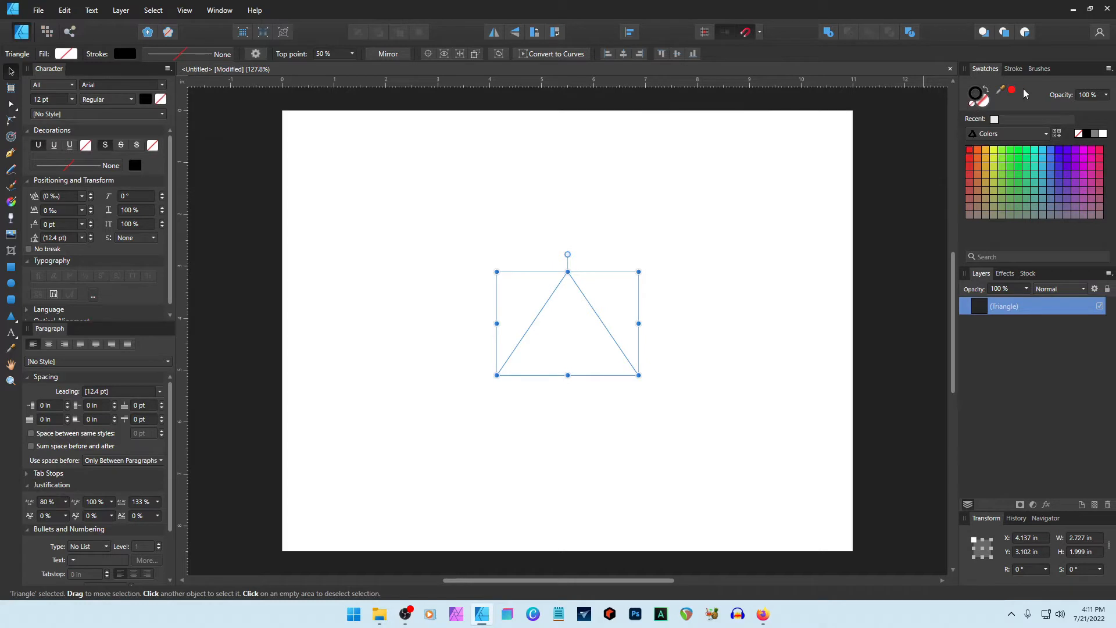
pyautogui.click(1013, 68)
pyautogui.moveTo(994, 105); pyautogui.dragTo(1030, 106)
pyautogui.click(740, 284)
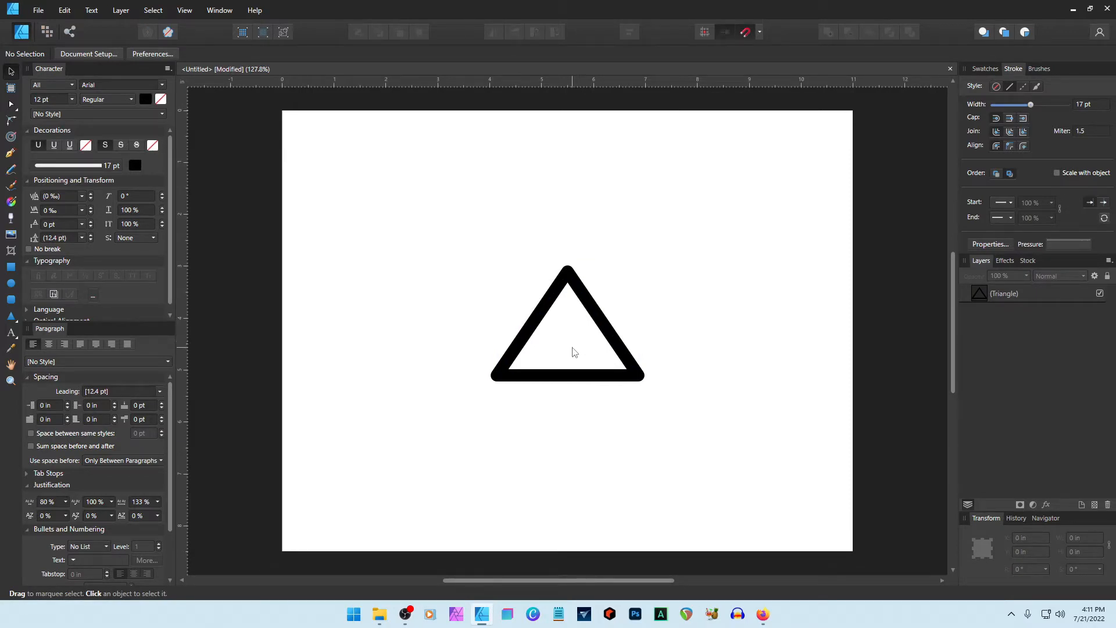
# Duplicate the triangle and shift the copy left until the two sit side by side with a small gap.
pyautogui.click(1007, 298)
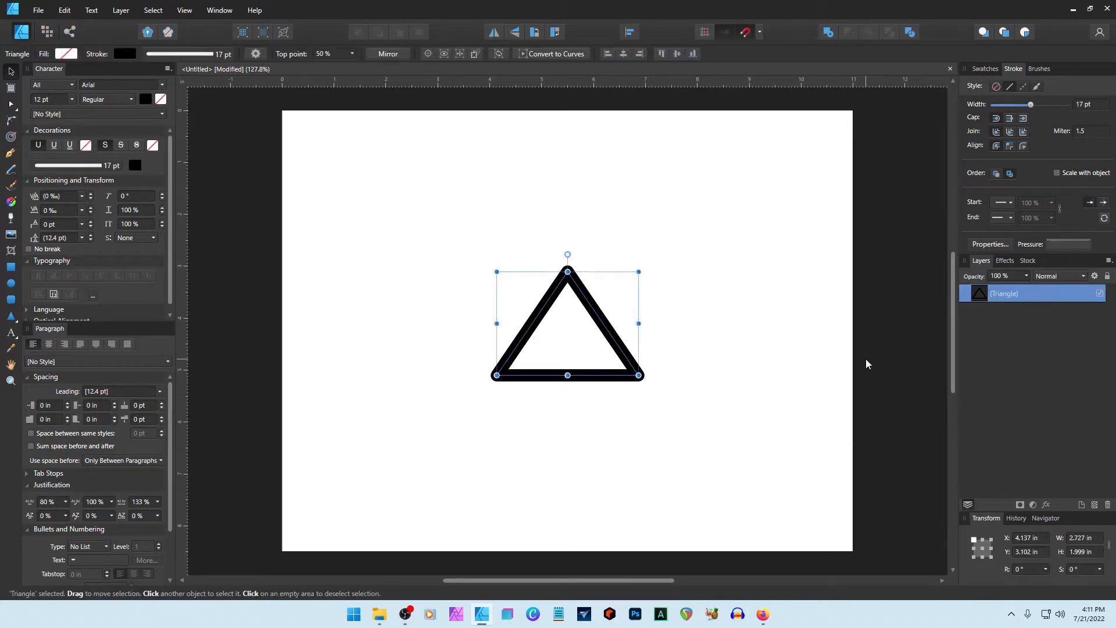
pyautogui.hotkey('ctrl', 'j')
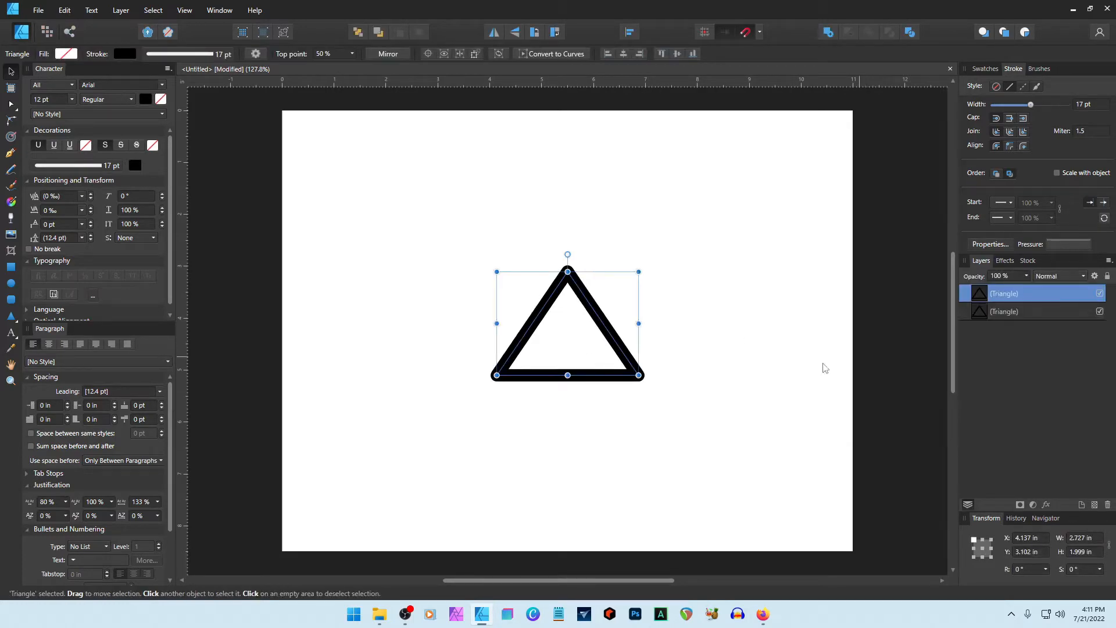
pyautogui.press('Left')
pyautogui.press('Left')
pyautogui.press('Left')
pyautogui.press('Left')
pyautogui.press('Left')
pyautogui.press('Left')
pyautogui.press('Left')
pyautogui.press('Left')
pyautogui.press('Left')
pyautogui.press('Left')
pyautogui.press('Left')
pyautogui.press('Left')
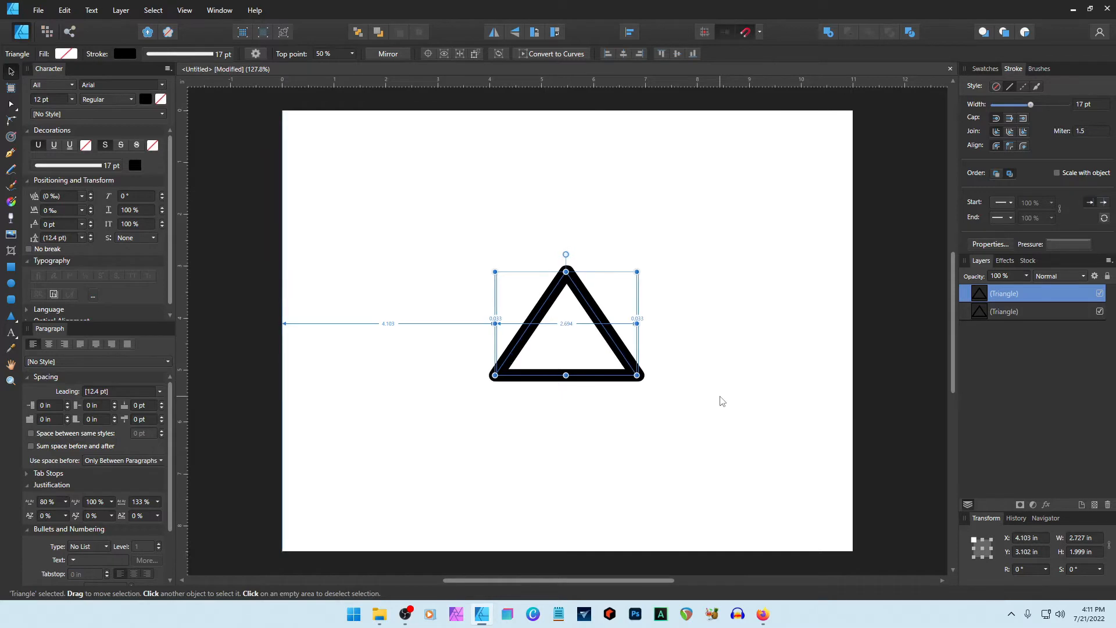
pyautogui.press('Left')
pyautogui.press('Left')
pyautogui.press('Left')
pyautogui.press('Left')
pyautogui.press('Left')
pyautogui.press('Left')
pyautogui.press('Left')
pyautogui.press('Left')
pyautogui.press('Left')
pyautogui.press('Left')
pyautogui.press('Left')
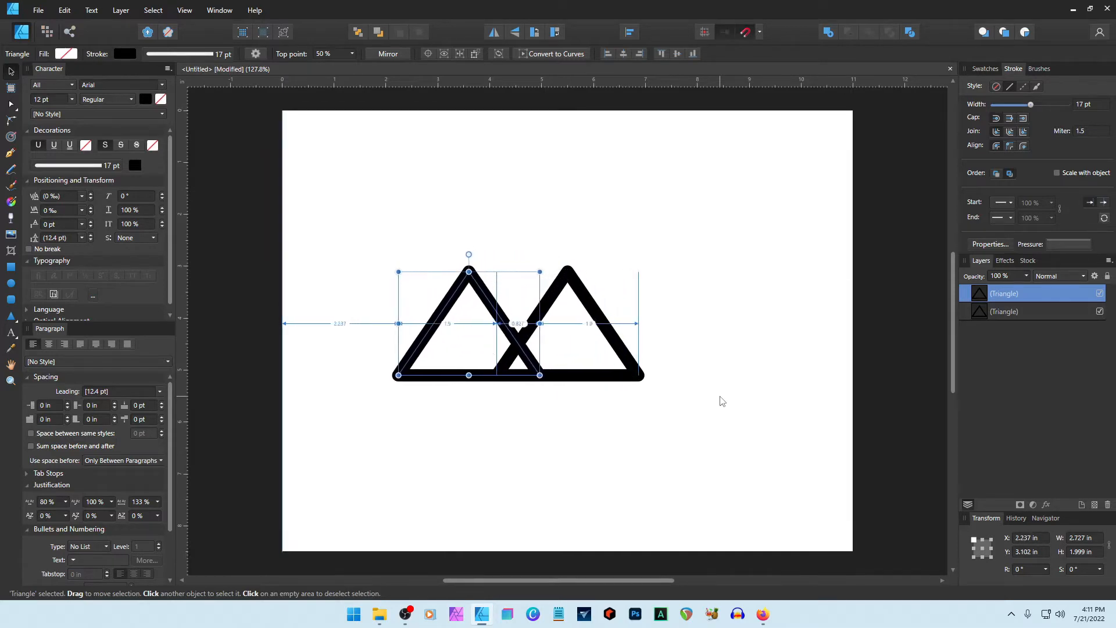
pyautogui.press('Left')
pyautogui.press('Left')
pyautogui.press('Left')
pyautogui.press('Left')
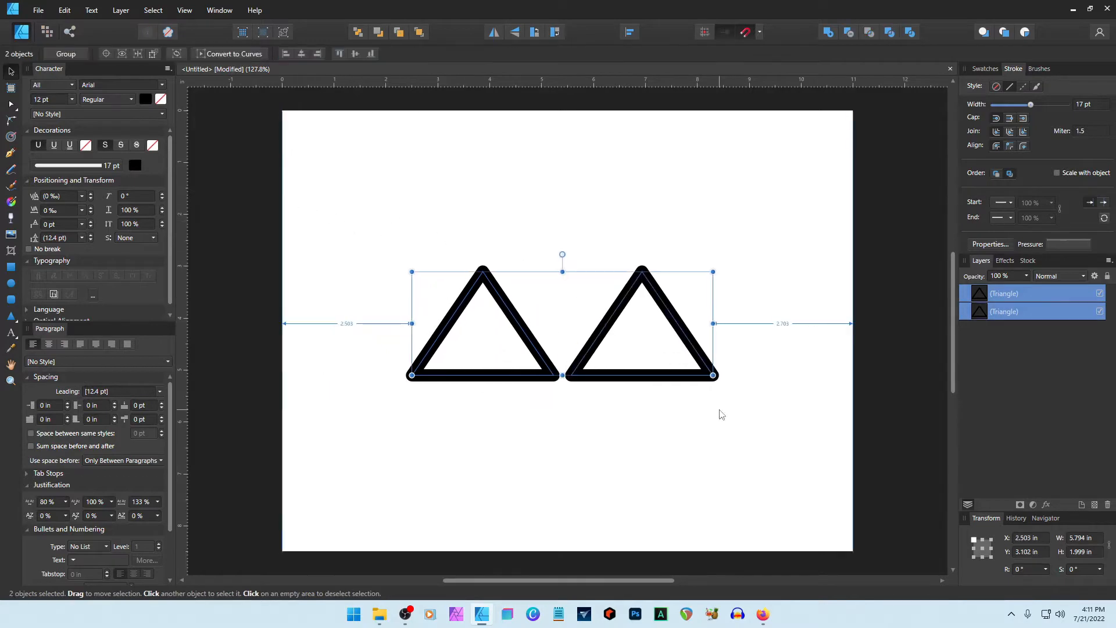
# Shift both triangles together slightly left to about X 2.4 in, roughly centring them on the page.
pyautogui.press('Left')
pyautogui.press('Left')
pyautogui.press('Left')
pyautogui.click(755, 288)
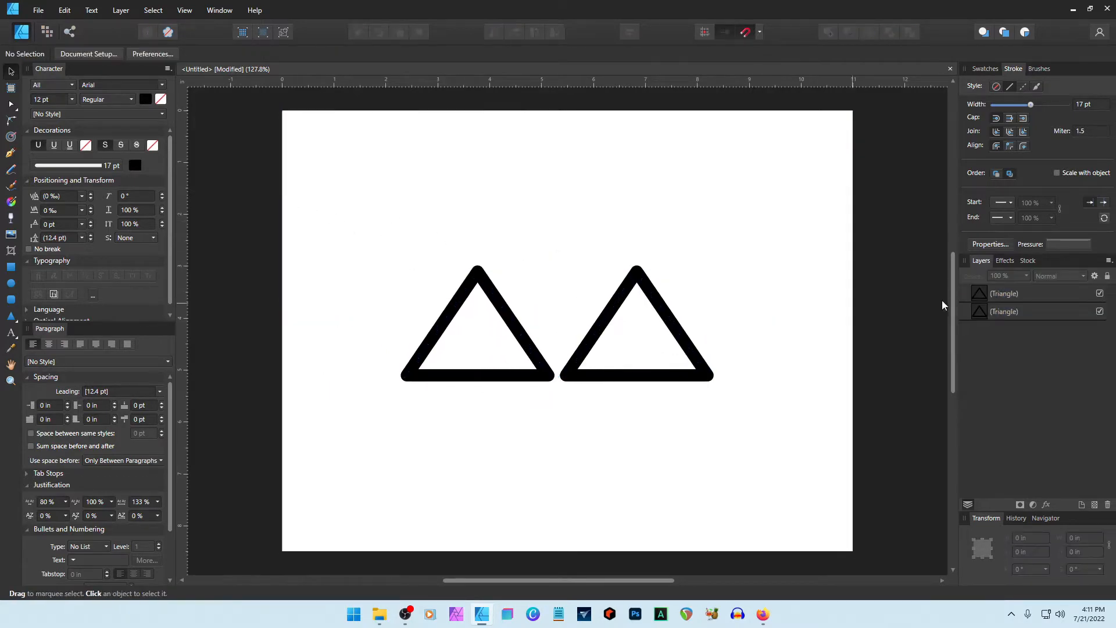
# Duplicate the left triangle and move the copy right and up to overlap both triangles at about X 3.94 in, Y 2.8 in.
pyautogui.click(1005, 293)
pyautogui.hotkey('ctrl', 'j')
pyautogui.press('Right')
pyautogui.press('Right')
pyautogui.press('Right')
pyautogui.press('Right')
pyautogui.press('Right')
pyautogui.press('Right')
pyautogui.press('Right')
pyautogui.press('Right')
pyautogui.press('Right')
pyautogui.press('Right')
pyautogui.press('Right')
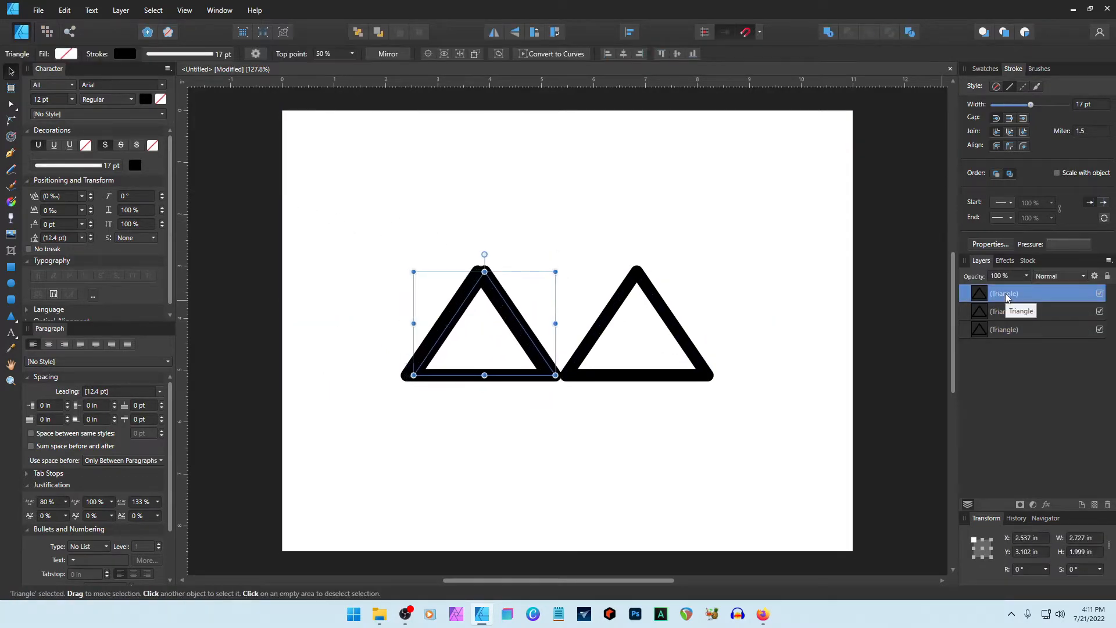
pyautogui.press('Right')
pyautogui.press('Right')
pyautogui.press('Right')
pyautogui.press('Right')
pyautogui.press('Up')
pyautogui.press('Up')
pyautogui.press('Up')
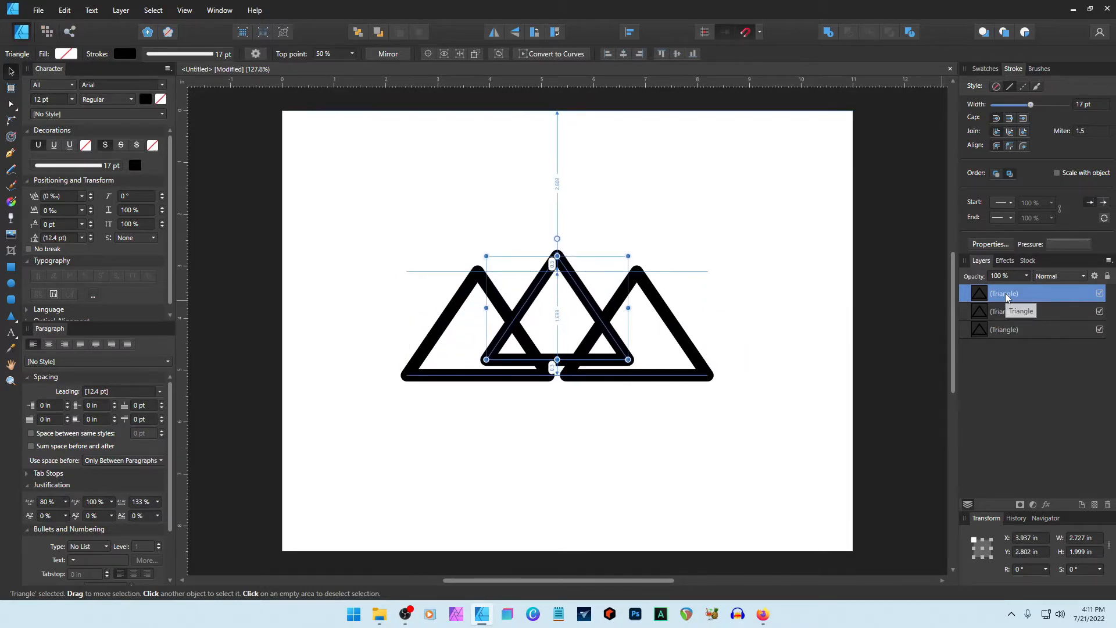
# Enlarge the middle triangle to about 3.6 × 2.64 in and centre it between the two smaller triangles.
pyautogui.moveTo(628, 255); pyautogui.dragTo(673, 222)
pyautogui.moveTo(614, 261); pyautogui.dragTo(588, 264)
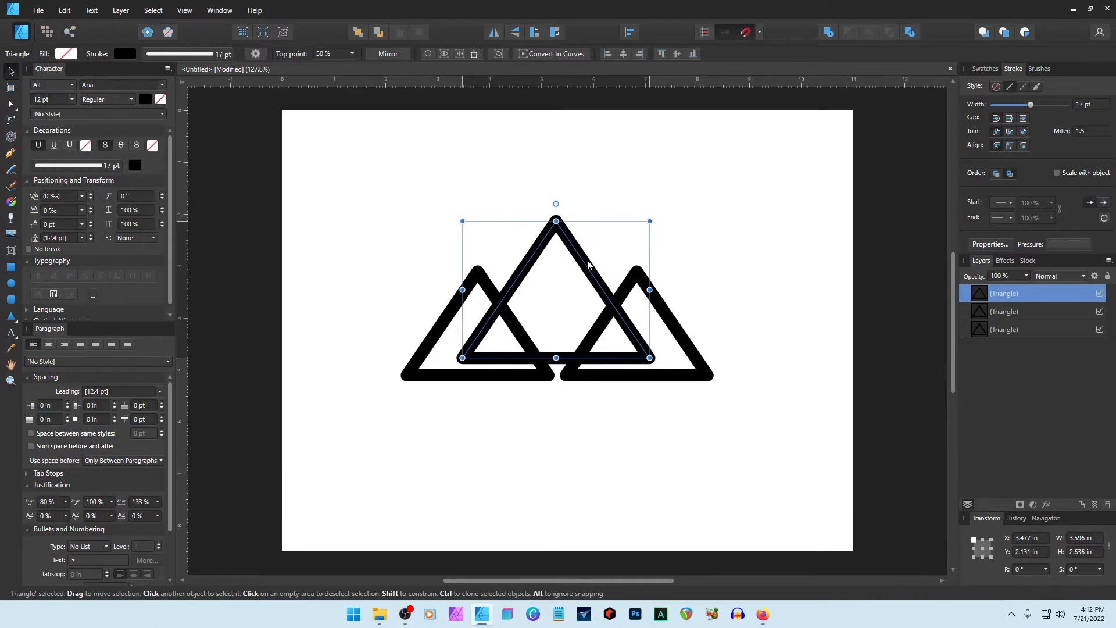
pyautogui.click(750, 264)
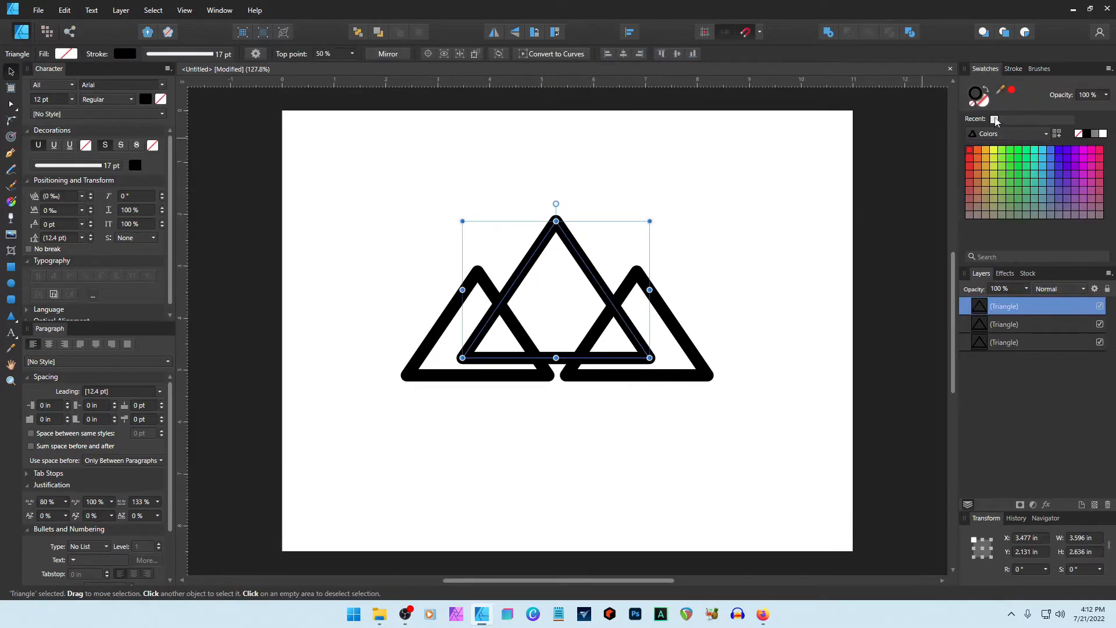
# Fill the large middle triangle with white.
pyautogui.press('x')
pyautogui.click(1103, 134)
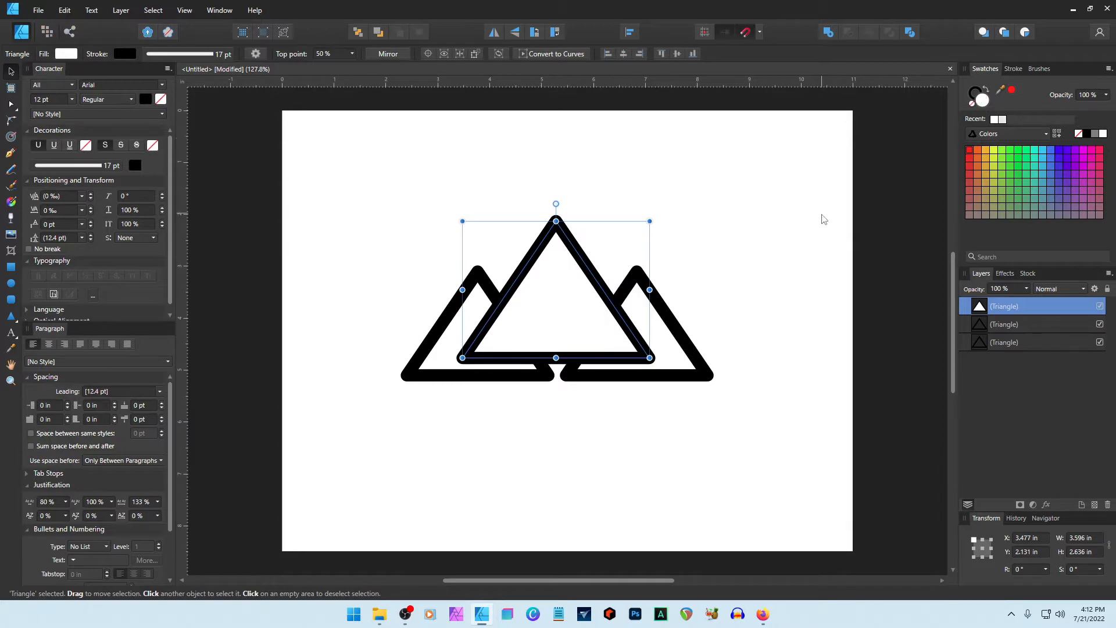
pyautogui.click(787, 235)
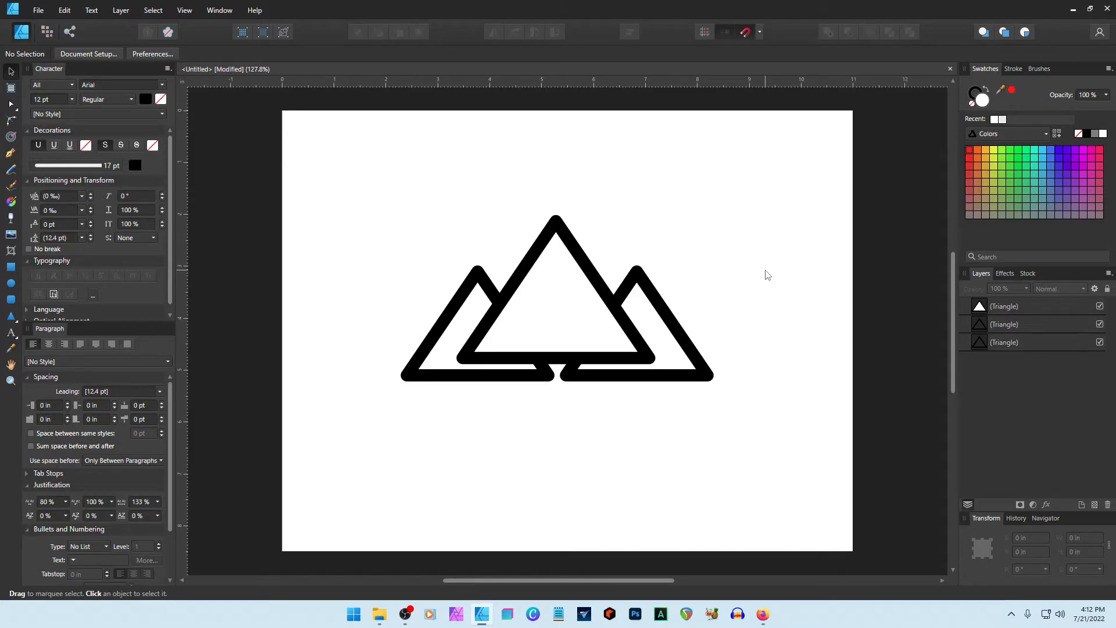
# Hide the large middle triangle and draw a thin rectangle about 2.71 × 0.29 in above the two remaining triangles.
pyautogui.click(591, 280)
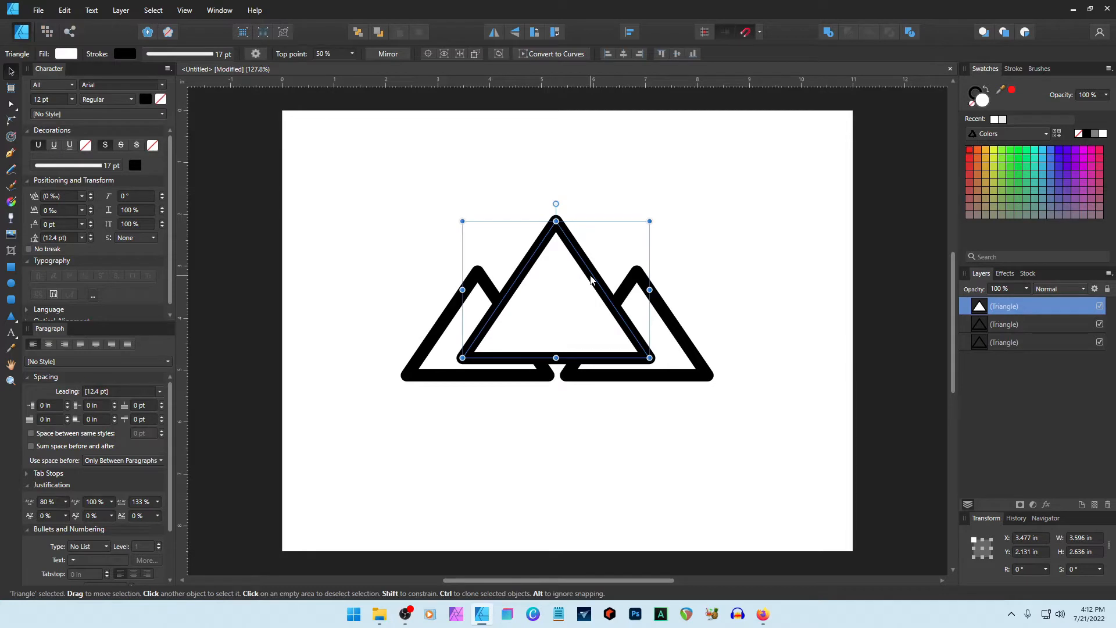
pyautogui.click(1100, 306)
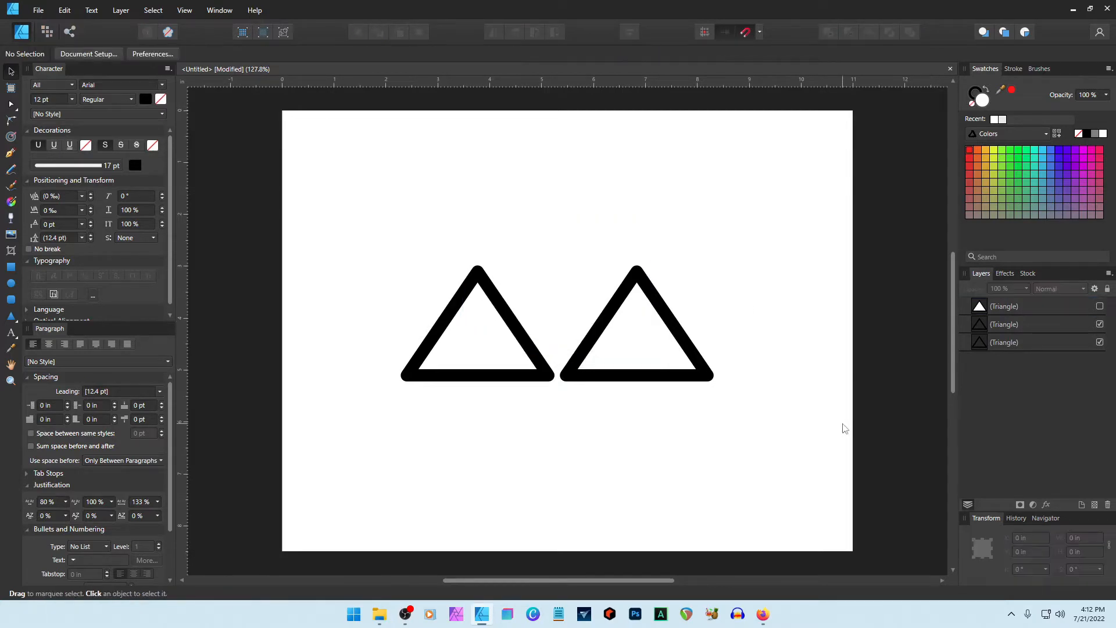
pyautogui.click(11, 266)
pyautogui.moveTo(464, 173); pyautogui.dragTo(605, 188)
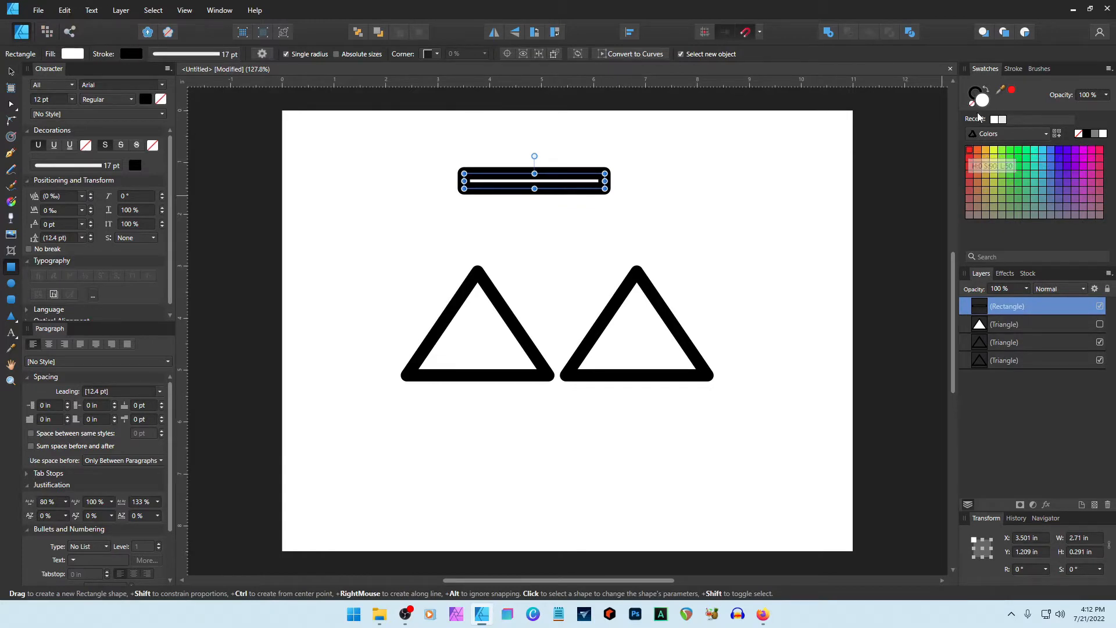
# Fill the rectangle with red and remove its stroke.
pyautogui.click(970, 152)
pyautogui.click(974, 92)
pyautogui.click(972, 104)
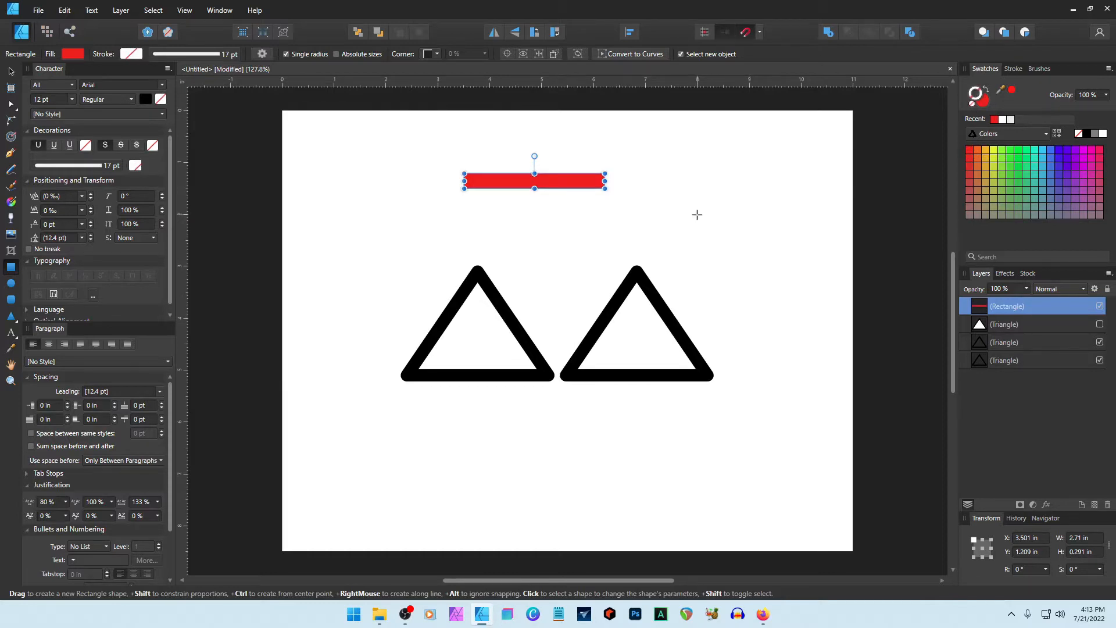
pyautogui.click(697, 213)
# Combine the two small triangles into one shape with the Add boolean operation.
pyautogui.click(11, 72)
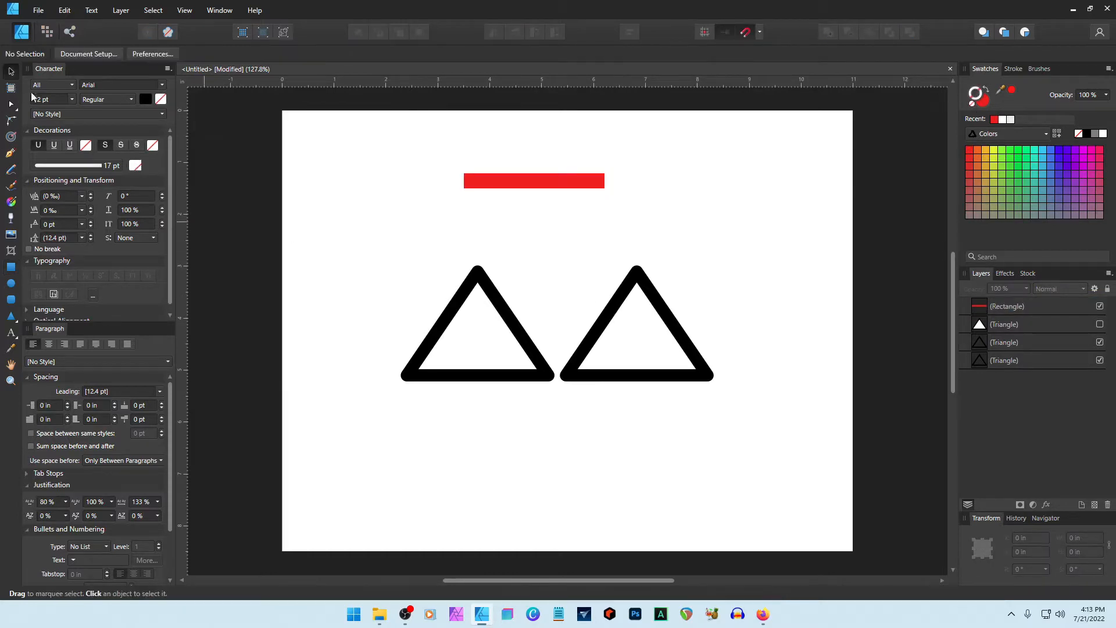
pyautogui.click(513, 333)
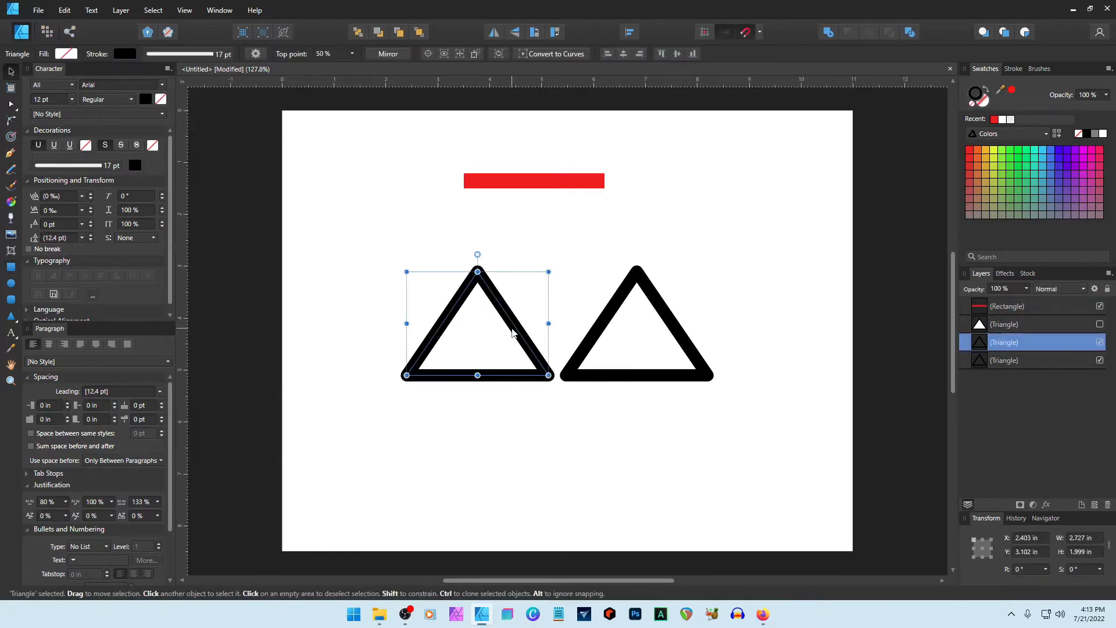
pyautogui.keyDown('shift'); pyautogui.click(606, 331); pyautogui.keyUp('shift')
pyautogui.click(828, 32)
# Move the red rectangle down over the triangles' adjoining inner corners, centred between them and just above their base lines.
pyautogui.moveTo(545, 180); pyautogui.dragTo(567, 358)
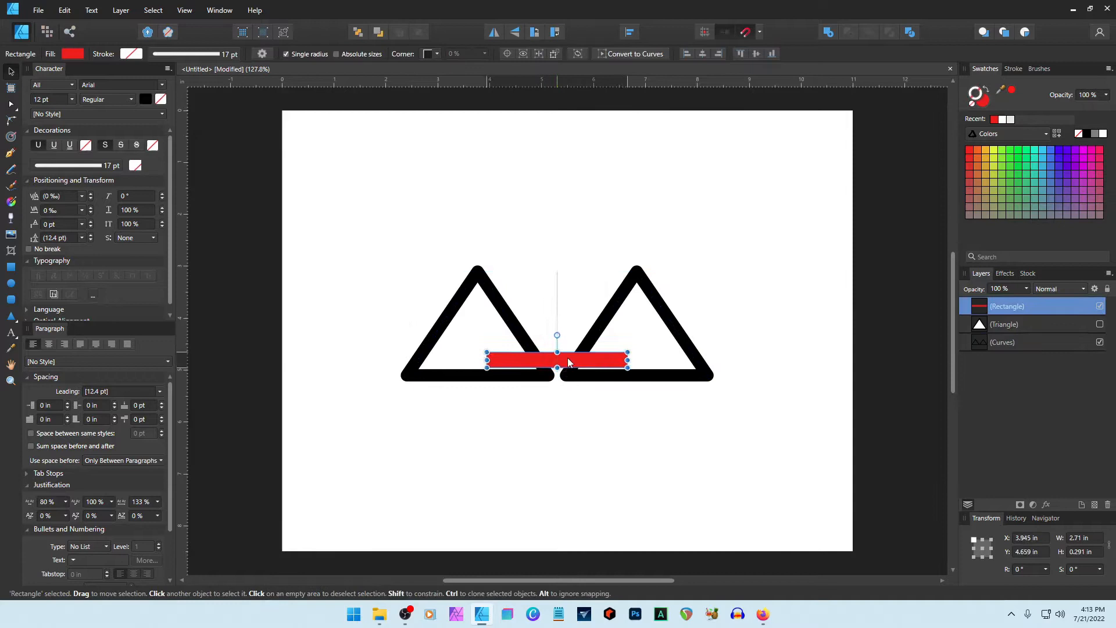
pyautogui.scroll(5, 565, 361)
pyautogui.scroll(2, 565, 361)
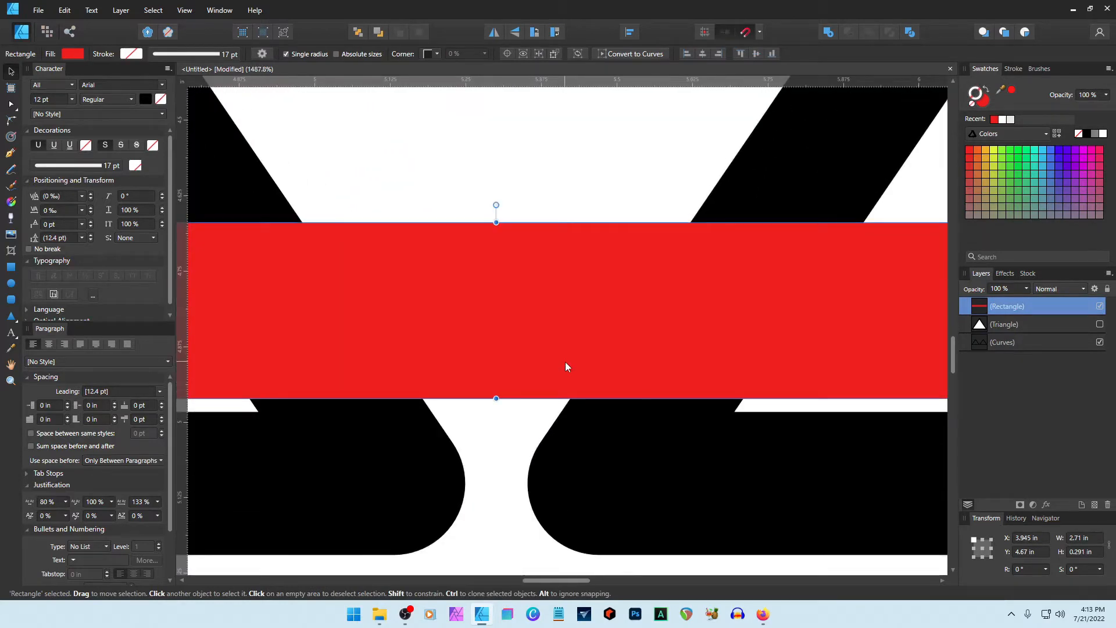
pyautogui.scroll(-2, 566, 363)
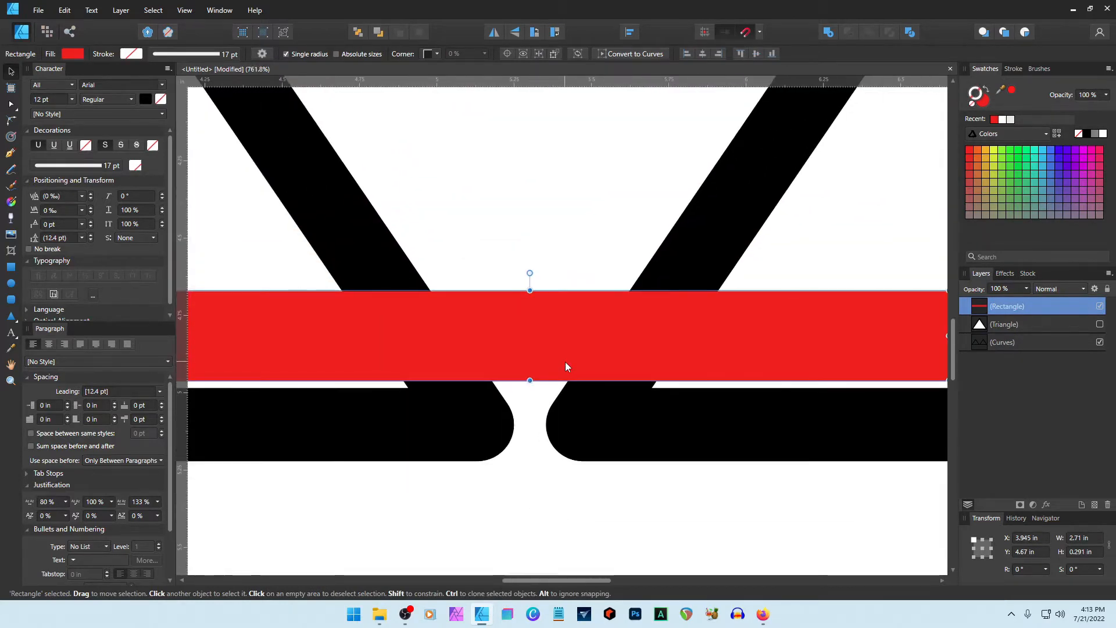
# Extend the red rectangle's lower edge to meet the upper edge of the triangles' base strokes, about 0.31 in high overall.
pyautogui.moveTo(529, 380); pyautogui.dragTo(601, 392)
pyautogui.scroll(4, 664, 379)
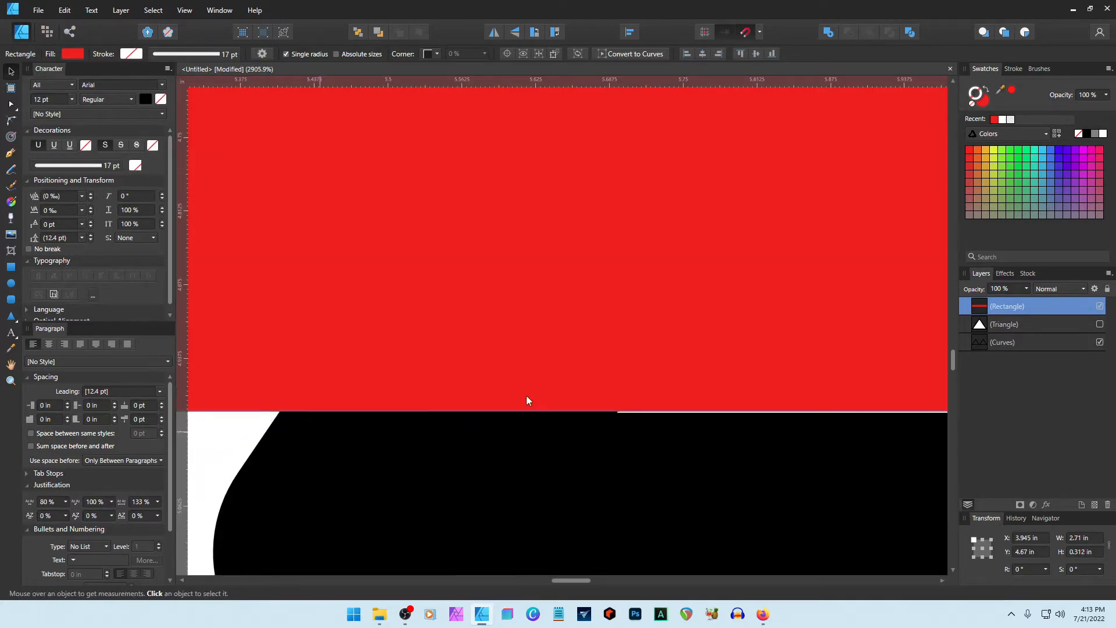
pyautogui.moveTo(565, 582); pyautogui.dragTo(526, 582)
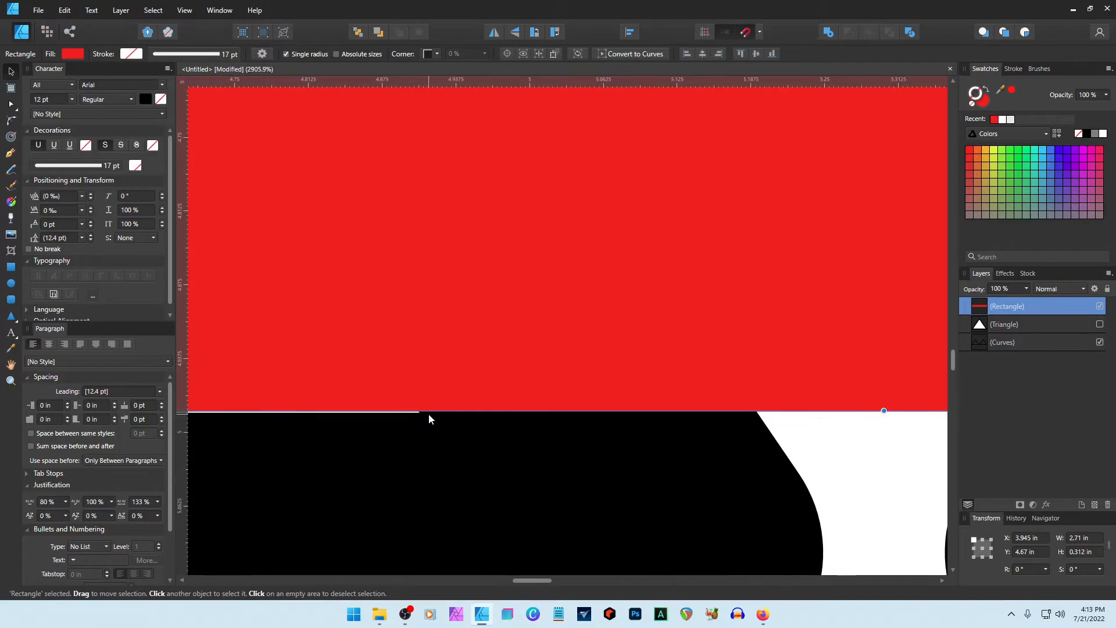
pyautogui.moveTo(883, 412)
pyautogui.mouseDown()
pyautogui.moveTo(882, 429)
pyautogui.moveTo(881, 413)
pyautogui.mouseUp()
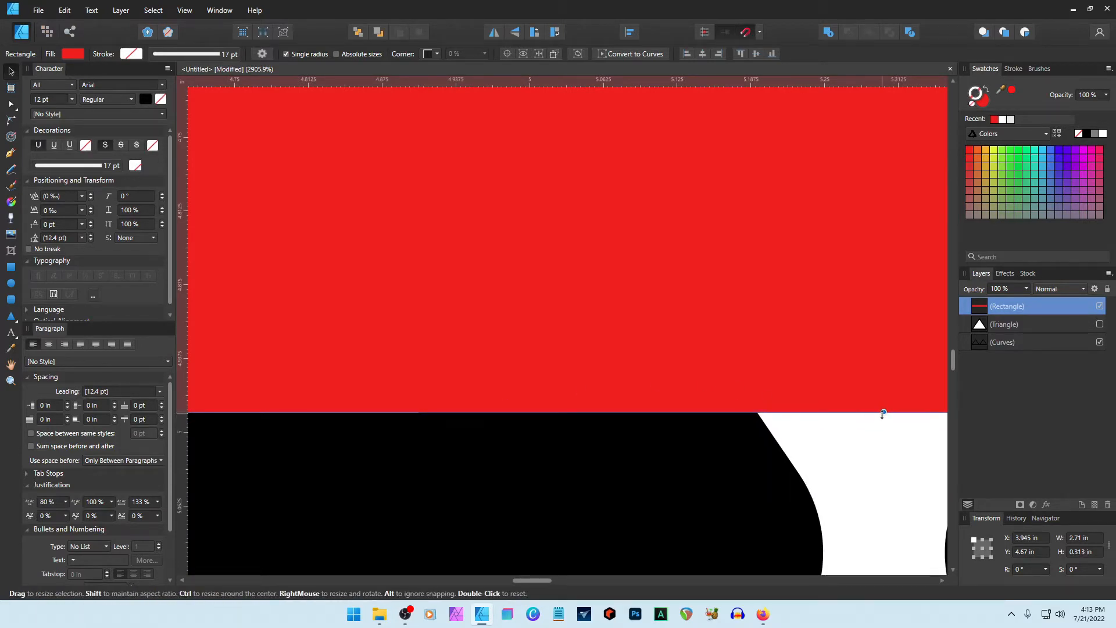
# Lower the red rectangle's upper edge to make it about 0.19 in high, and place the hidden triangle below the combined curves.
pyautogui.scroll(-3, 879, 414)
pyautogui.moveTo(523, 580); pyautogui.dragTo(567, 580)
pyautogui.moveTo(583, 317); pyautogui.dragTo(582, 361)
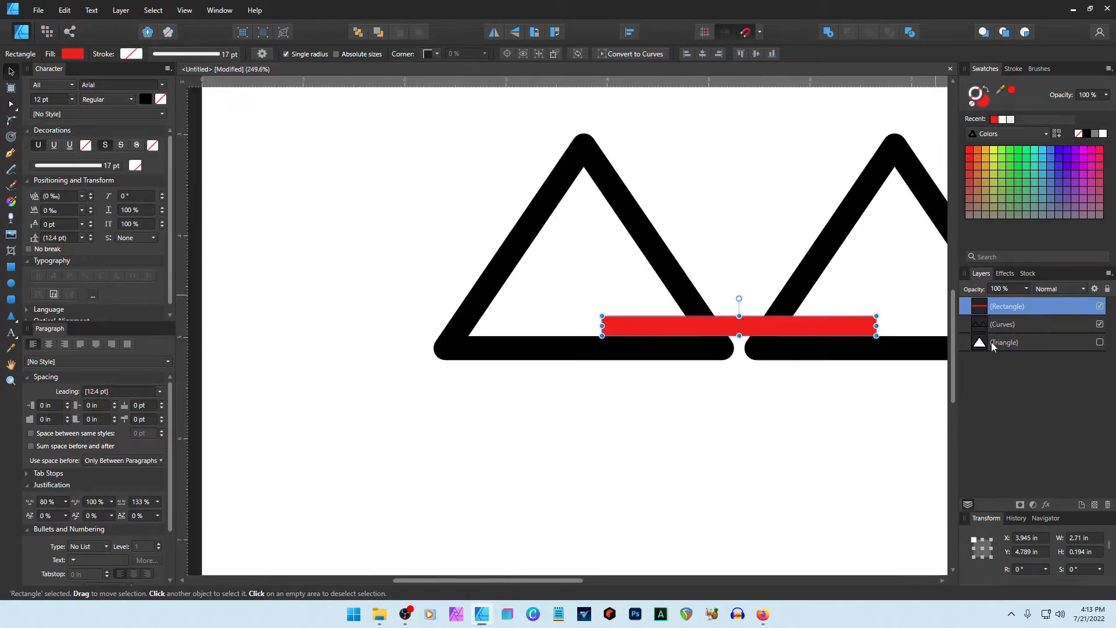
# Try the Subtract and Divide boolean operations on the red rectangle and the combined curves.
pyautogui.click(979, 324)
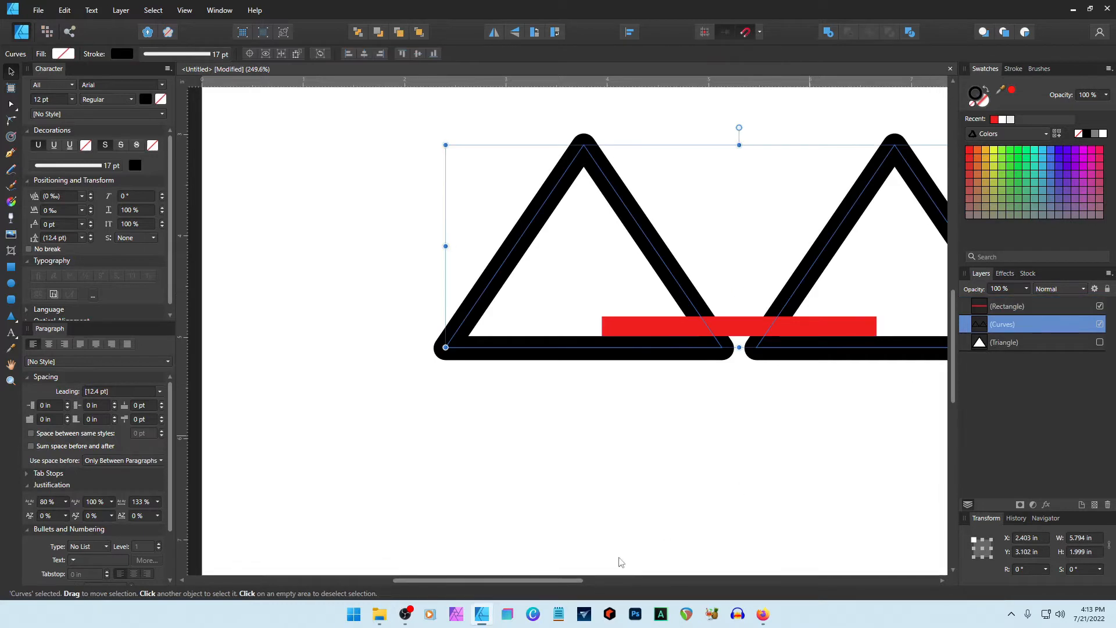
pyautogui.moveTo(530, 580); pyautogui.dragTo(584, 579)
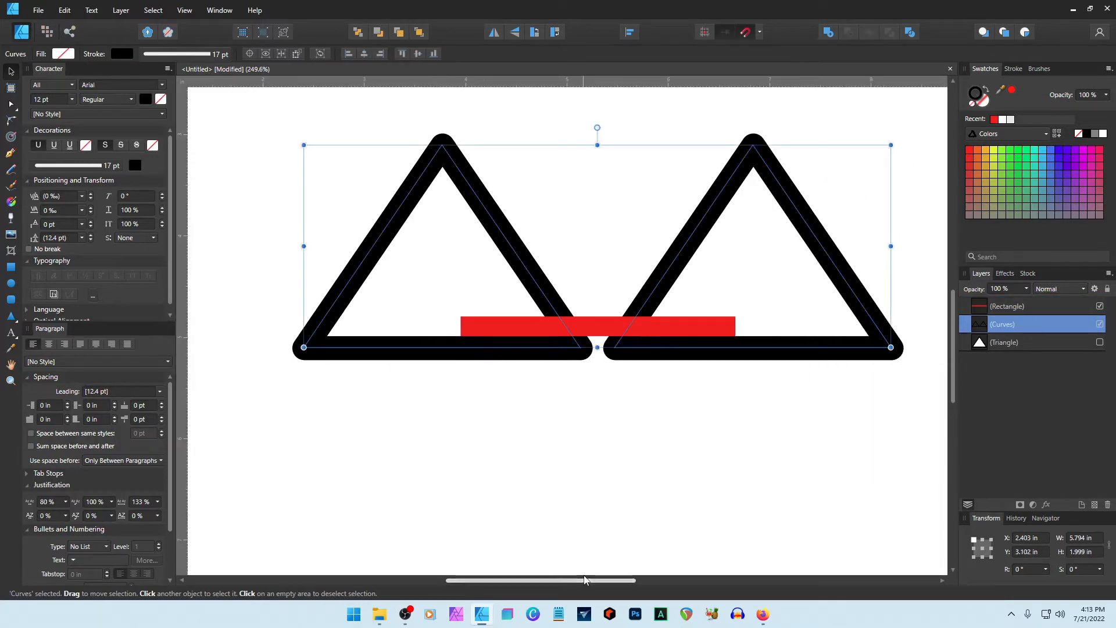
pyautogui.keyDown('shift'); pyautogui.click(979, 307); pyautogui.keyUp('shift')
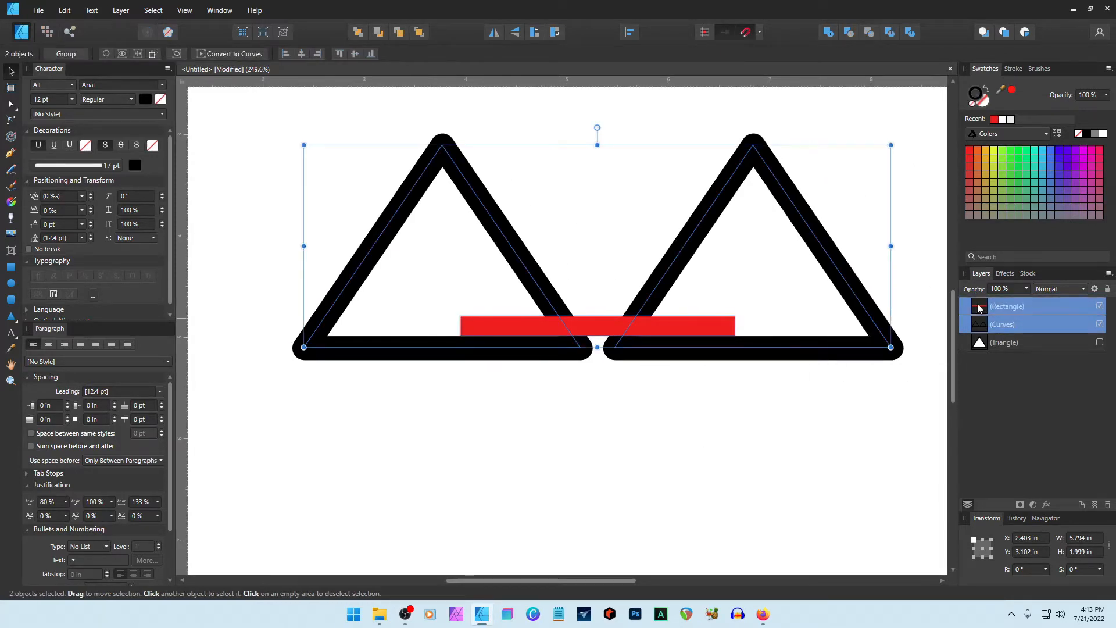
pyautogui.click(848, 33)
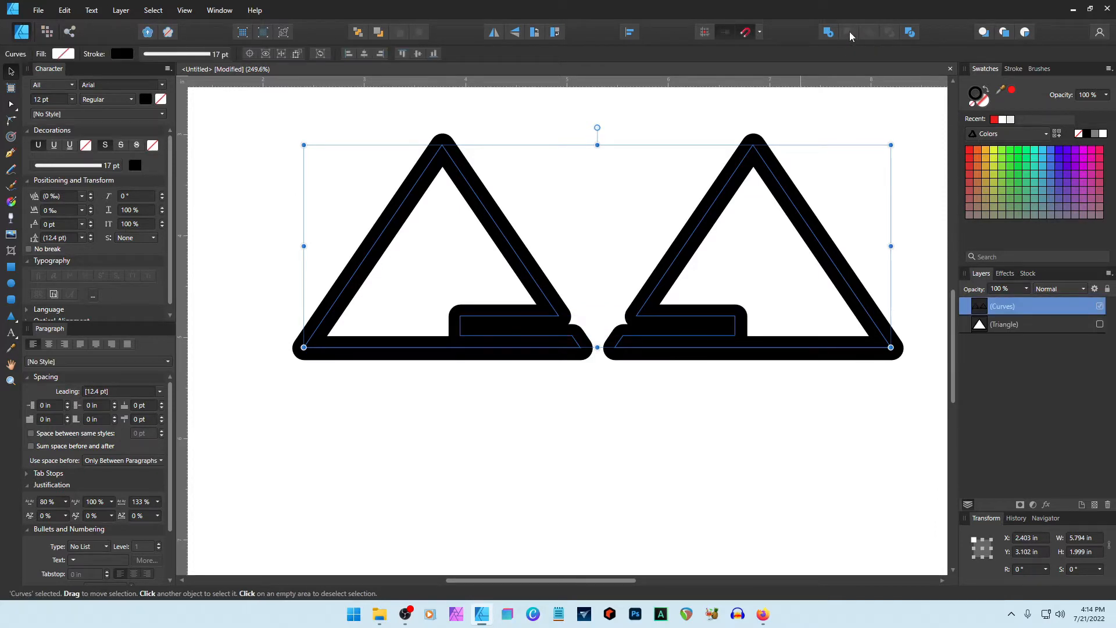
pyautogui.hotkey('ctrl', 'z')
pyautogui.click(909, 33)
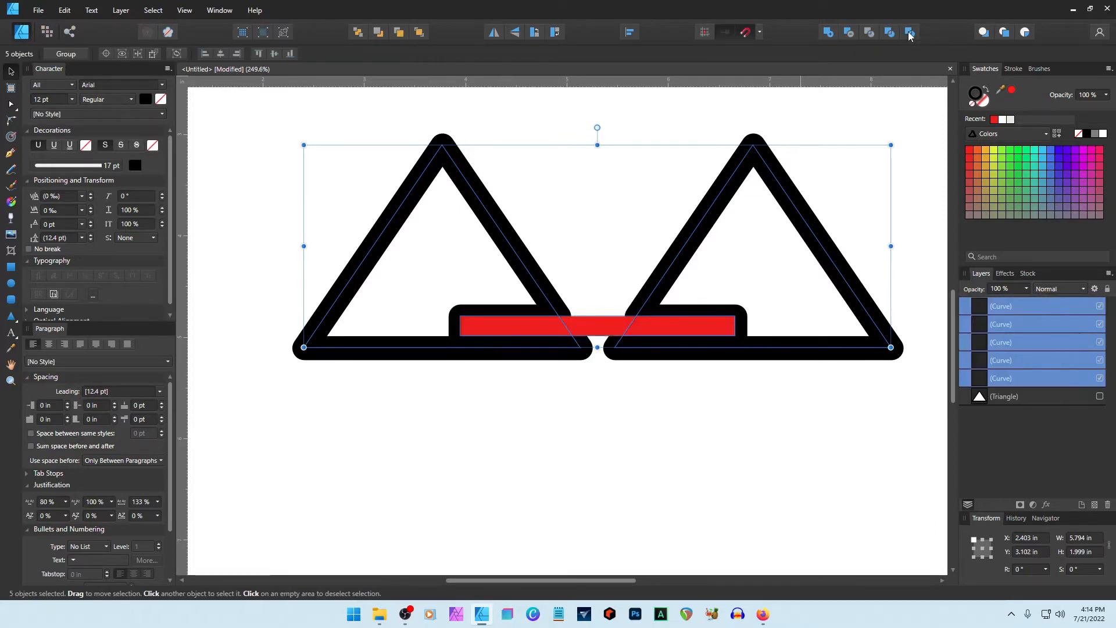
pyautogui.hotkey('ctrl', 'z')
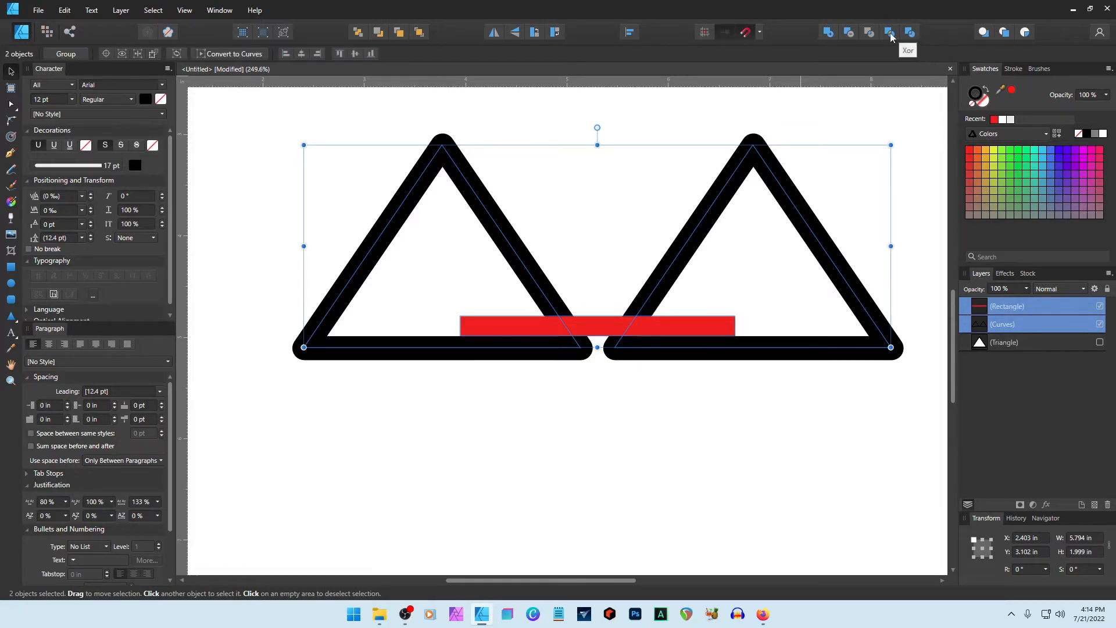
# Fill the red rectangle across the two small triangles' inner corners with white.
pyautogui.click(602, 325)
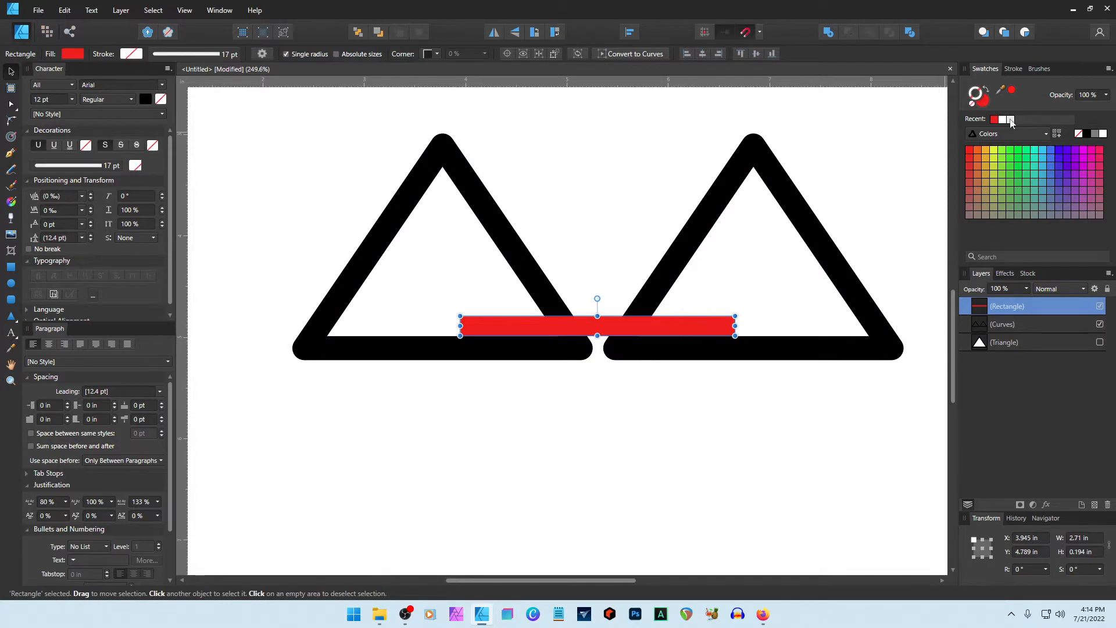
pyautogui.click(1103, 133)
pyautogui.click(632, 456)
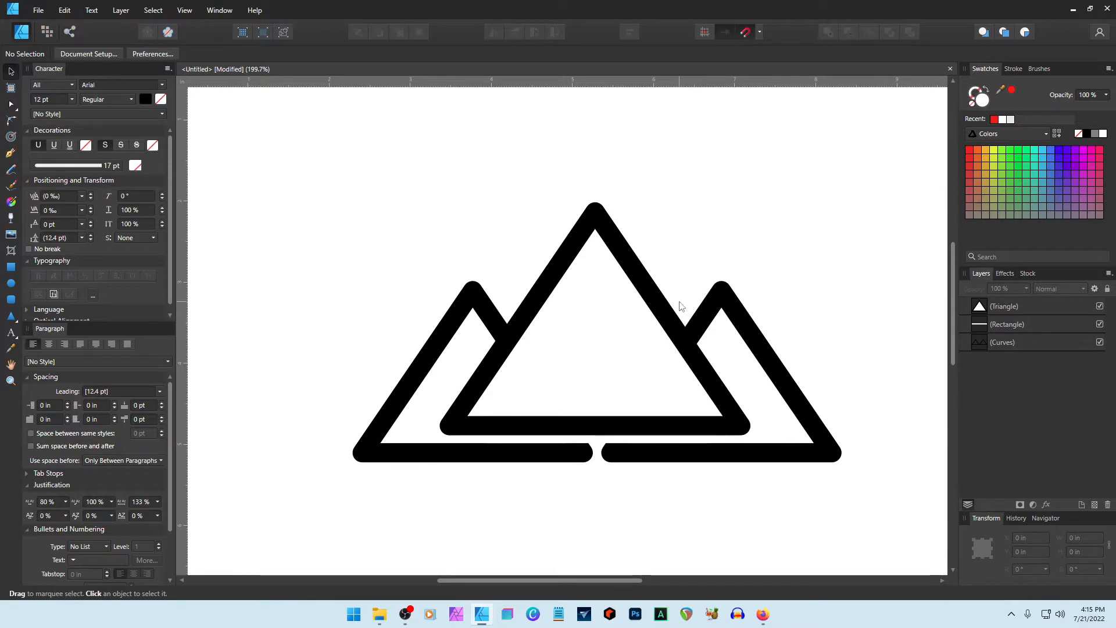
# Hide the large triangle and try to merge the white rectangle with the combined curves using the Add operation.
pyautogui.click(1064, 323)
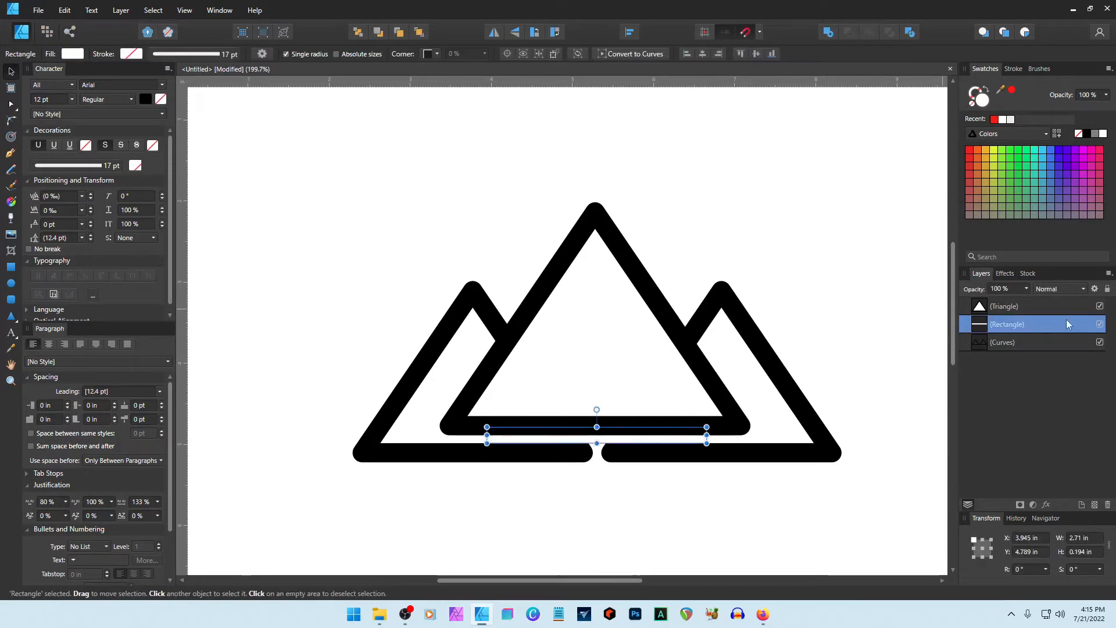
pyautogui.click(1100, 306)
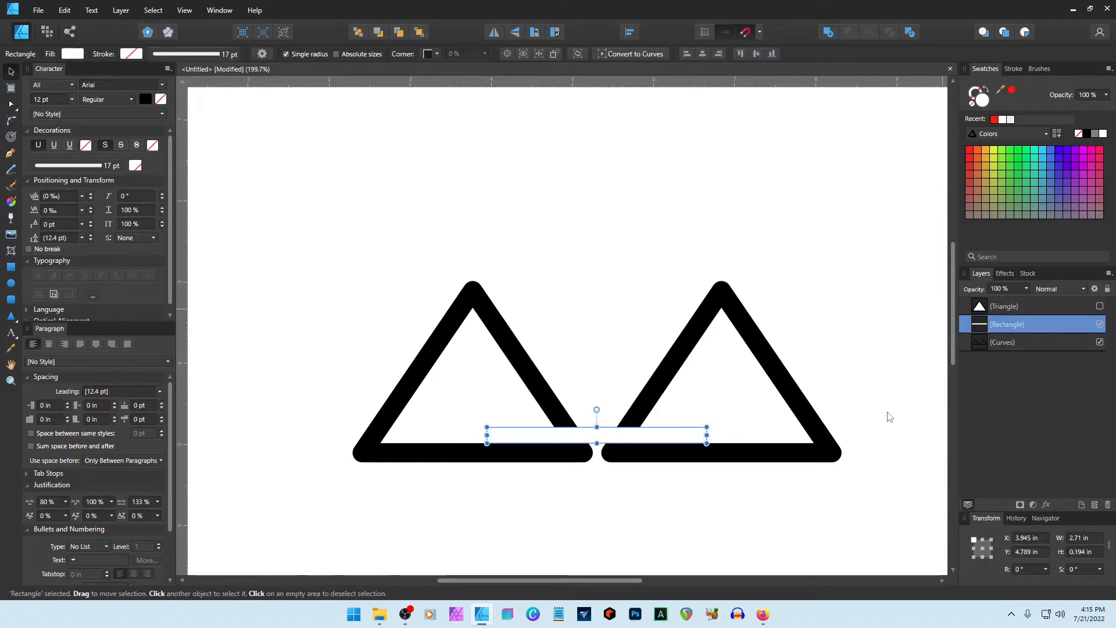
pyautogui.keyDown('shift'); pyautogui.click(982, 343); pyautogui.keyUp('shift')
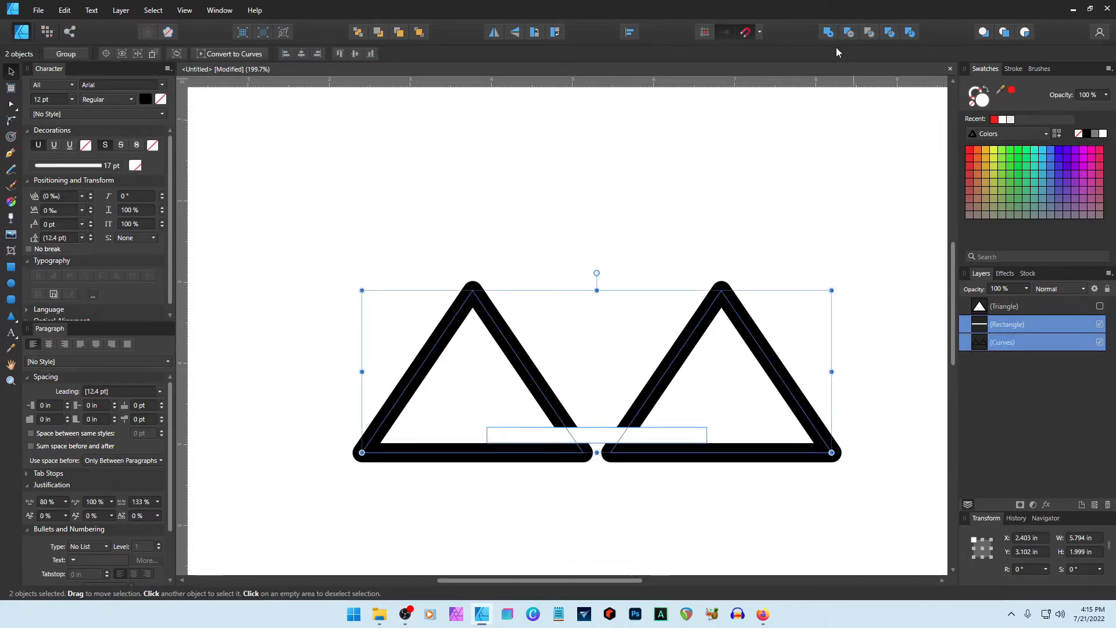
pyautogui.click(828, 32)
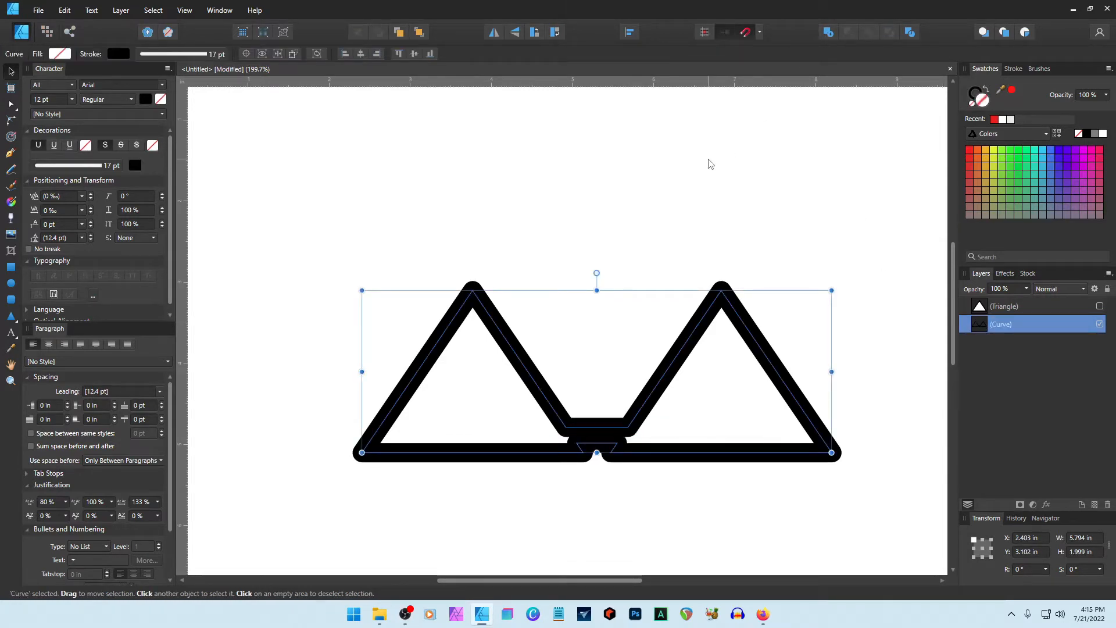
pyautogui.hotkey('ctrl', 'z')
# Shorten the white rectangle from both ends to about 1.33 in wide and place it clear of the triangle, to its right.
pyautogui.moveTo(701, 441); pyautogui.dragTo(651, 437)
pyautogui.moveTo(485, 435); pyautogui.dragTo(542, 433)
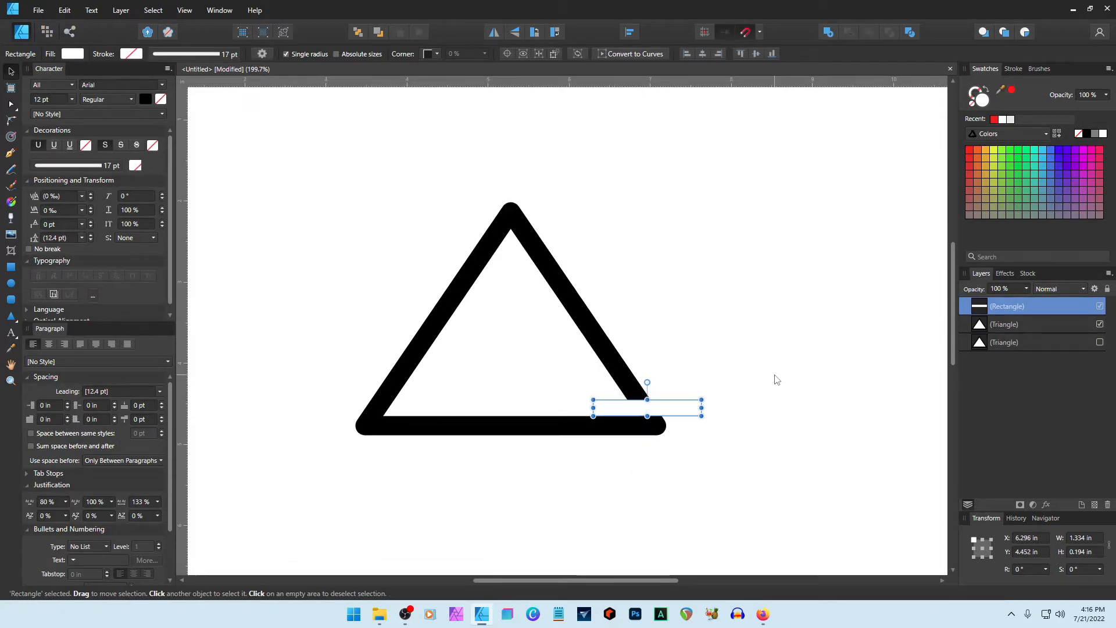
pyautogui.moveTo(657, 410); pyautogui.dragTo(744, 314)
# Replace the visible triangle with a duplicate of the hidden one, filled black and without a stroke.
pyautogui.click(616, 376)
pyautogui.press('Delete')
pyautogui.click(1009, 329)
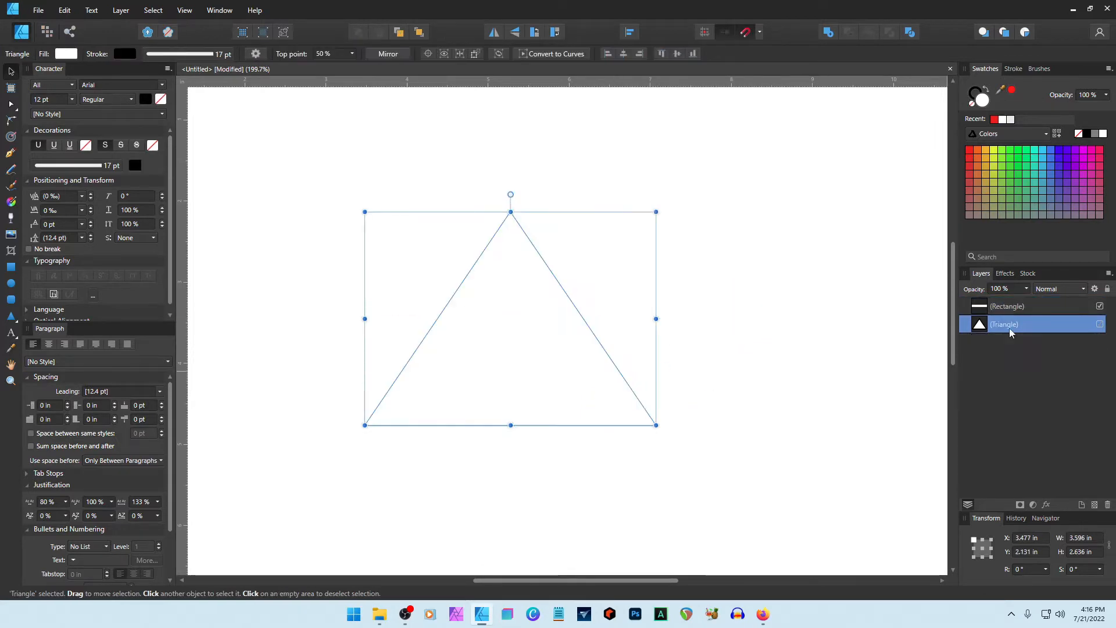
pyautogui.hotkey('ctrl', 'j')
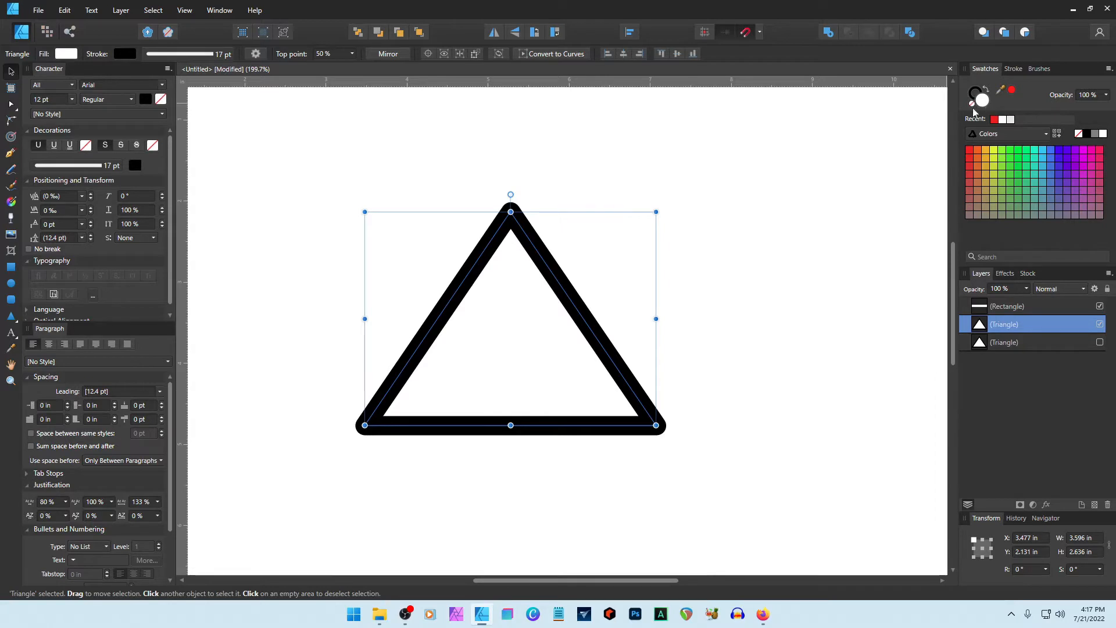
pyautogui.click(1087, 133)
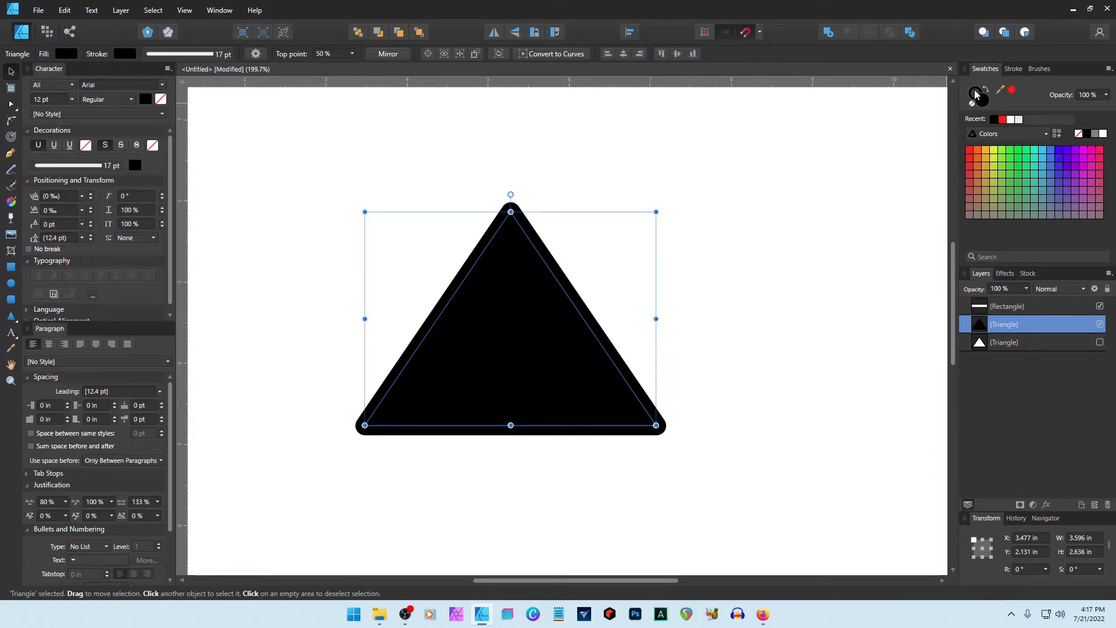
pyautogui.click(972, 105)
# Duplicate the black triangle and shrink the copy about its centre to about 2.60 in wide and 1.90 in high.
pyautogui.click(1009, 325)
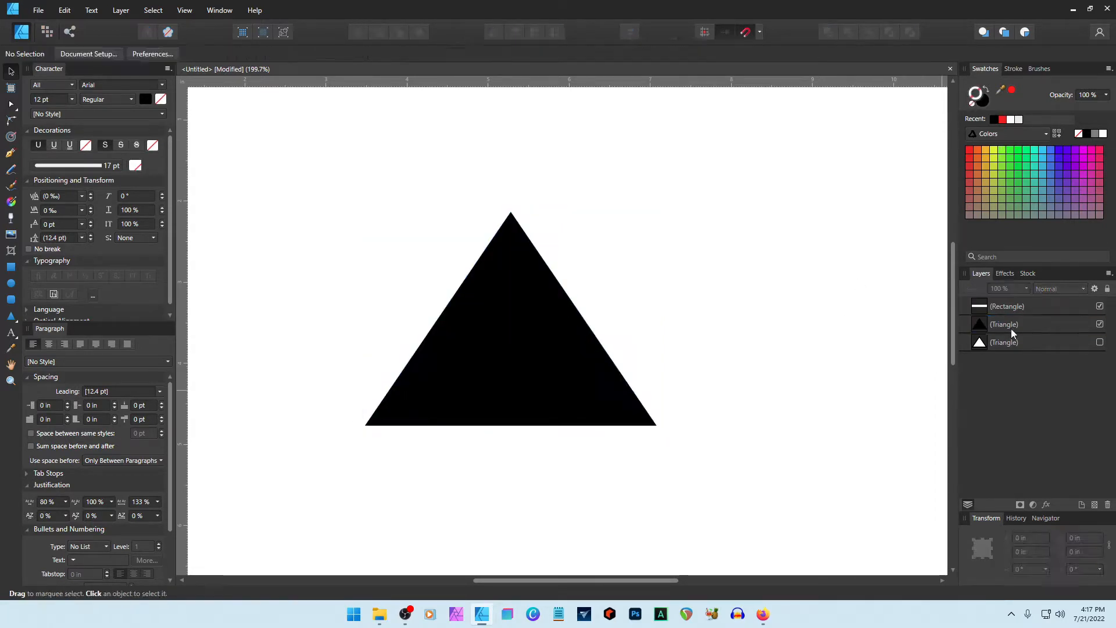
pyautogui.hotkey('ctrl', 'j')
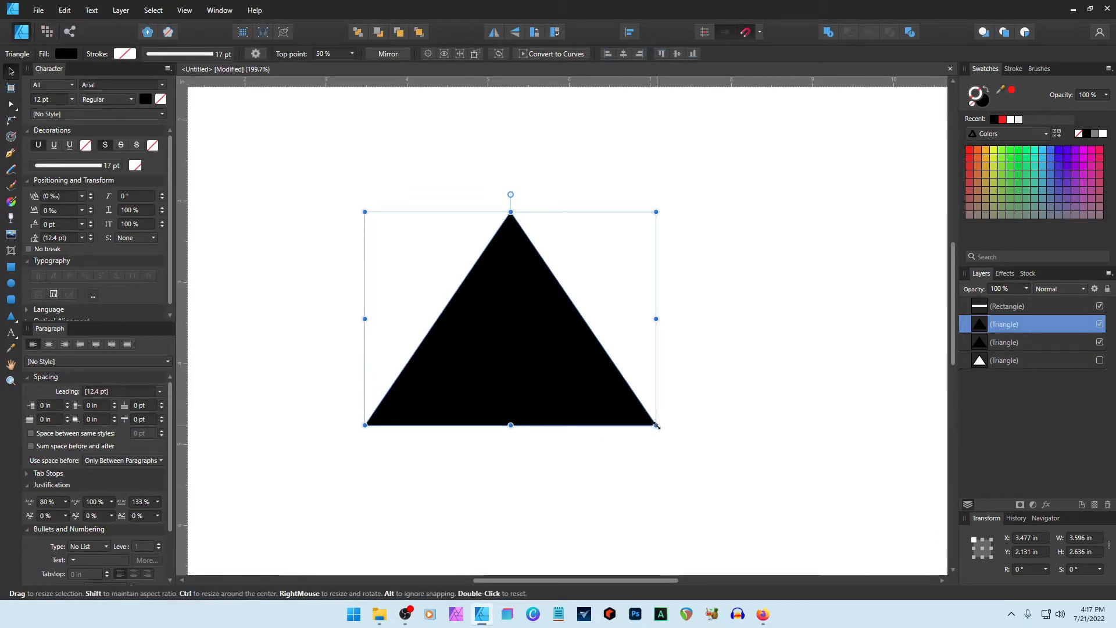
pyautogui.moveTo(656, 425); pyautogui.dragTo(614, 400)
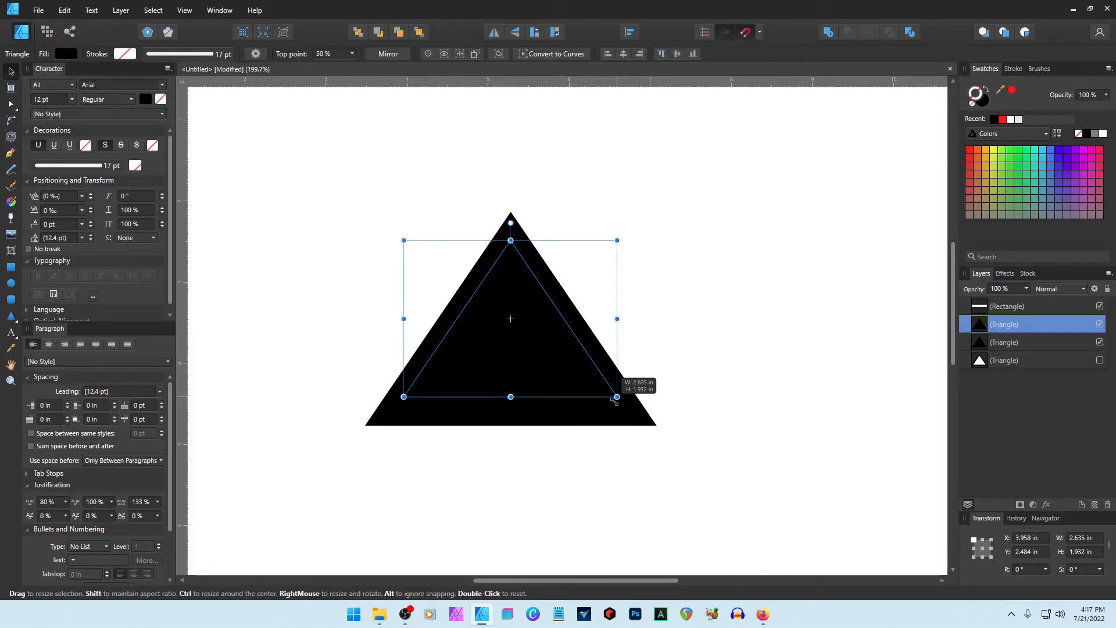
pyautogui.moveTo(614, 399); pyautogui.dragTo(613, 399)
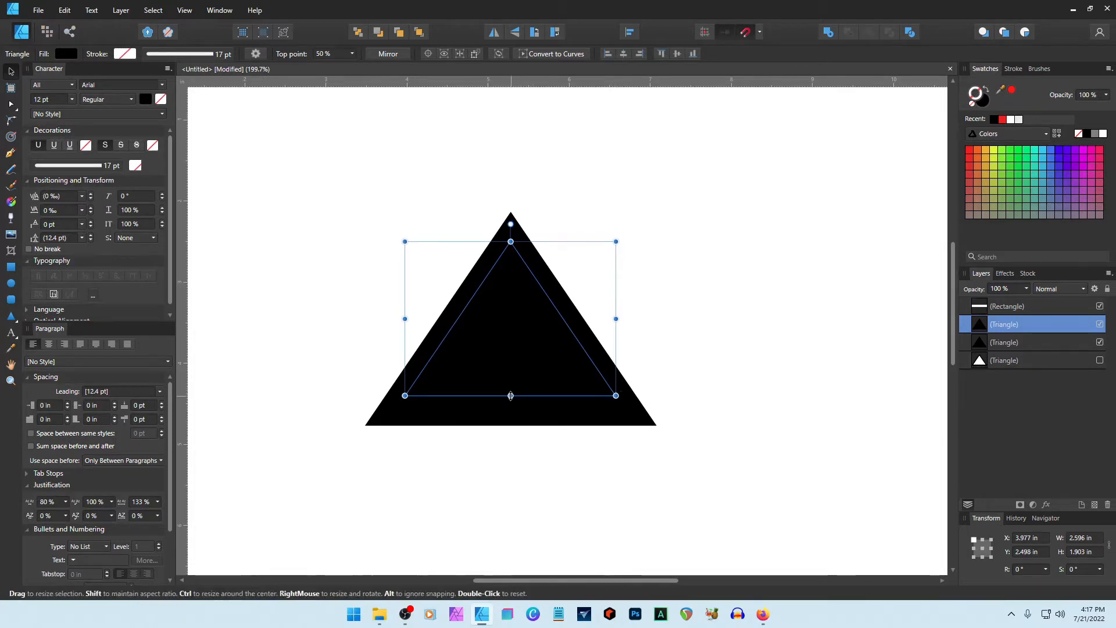
pyautogui.moveTo(510, 395); pyautogui.dragTo(510, 405)
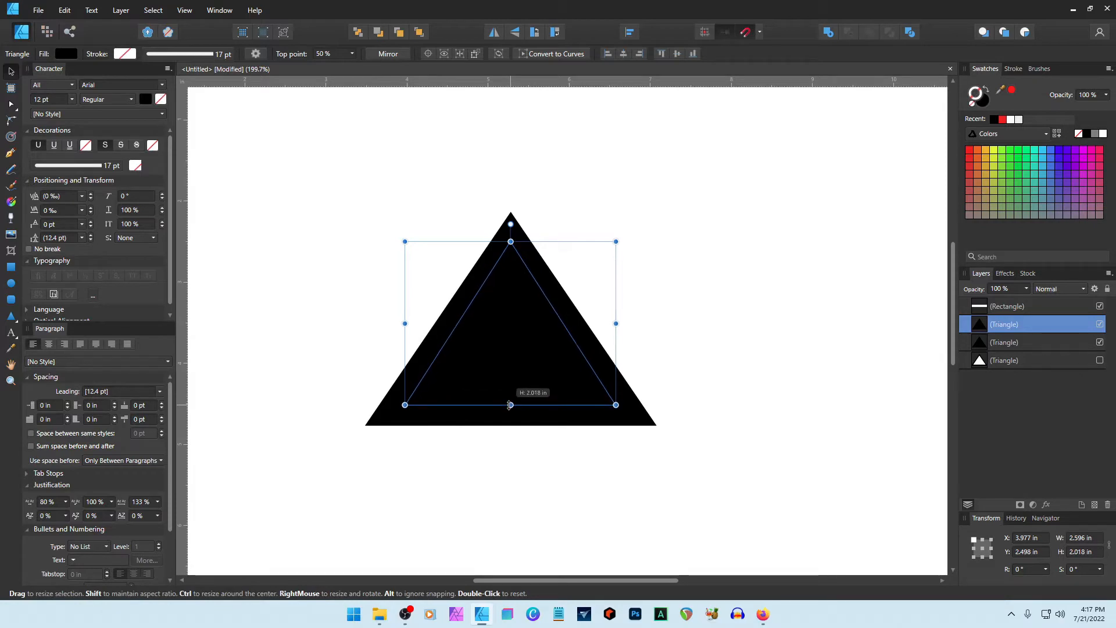
pyautogui.hotkey('ctrl', 'z')
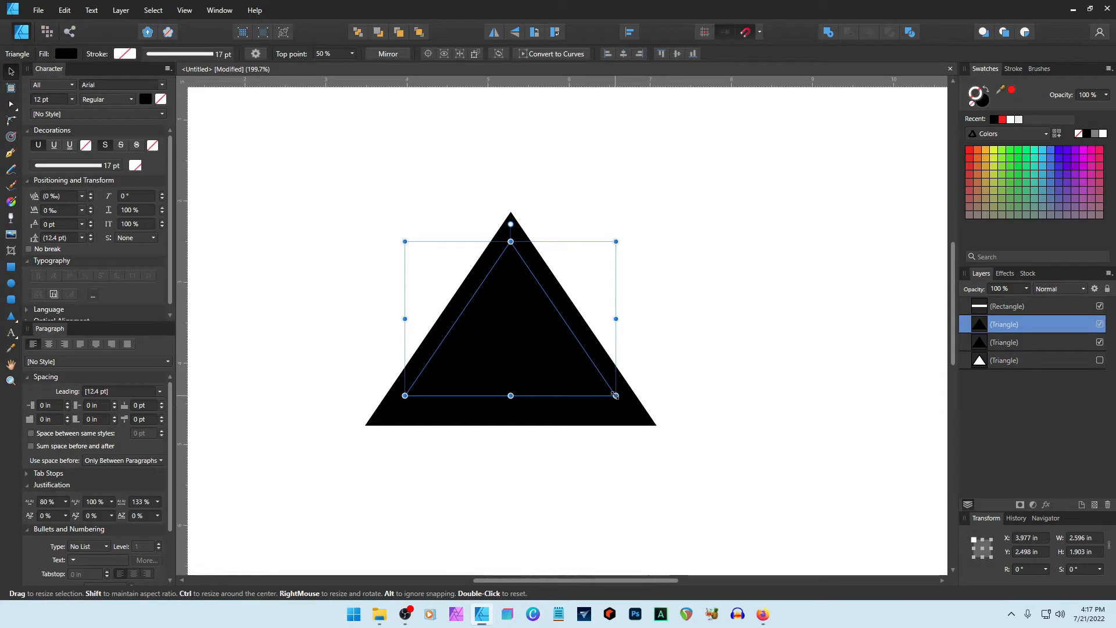
# Fill the smaller inner triangle with white.
pyautogui.click(982, 101)
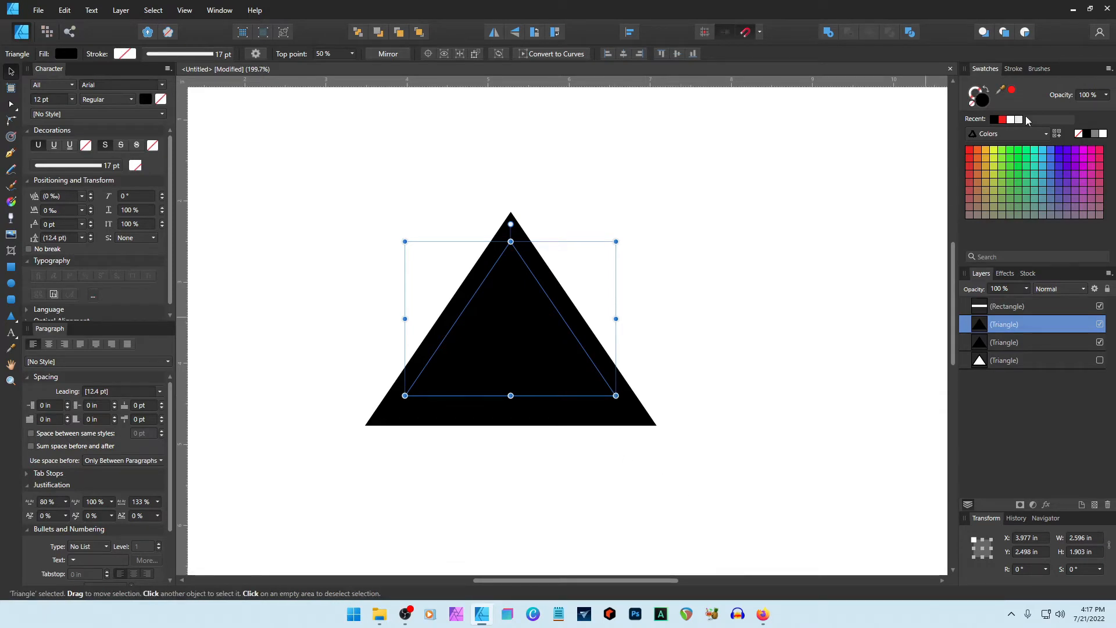
pyautogui.click(1103, 134)
pyautogui.click(827, 341)
# Subtract the white inner triangle from the black triangle to make a hollow frame.
pyautogui.click(524, 369)
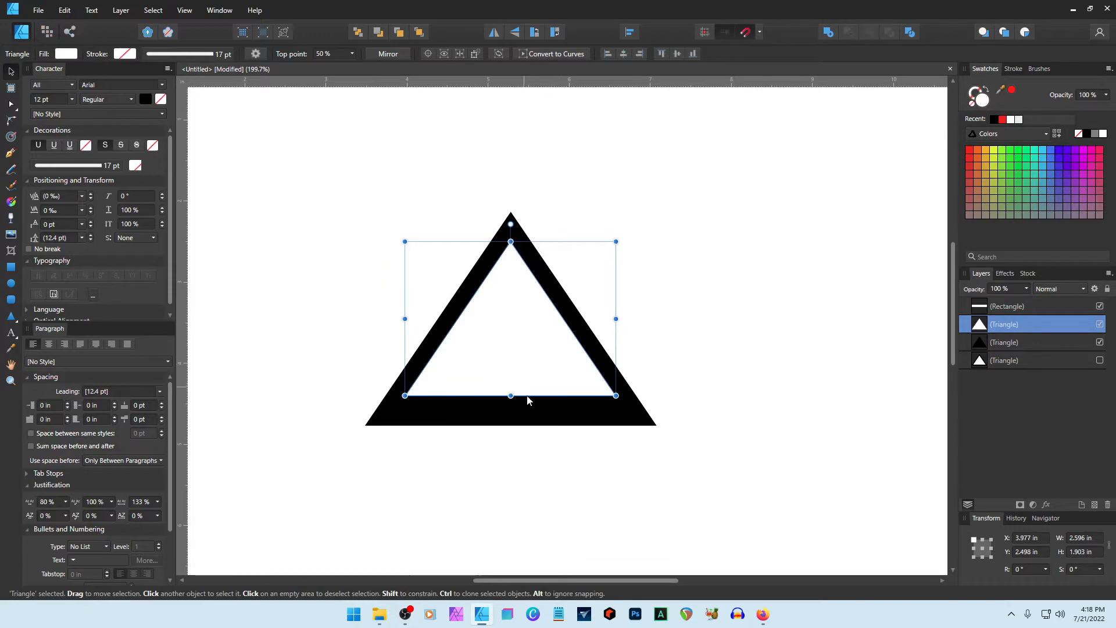
pyautogui.keyDown('shift'); pyautogui.click(534, 427); pyautogui.keyUp('shift')
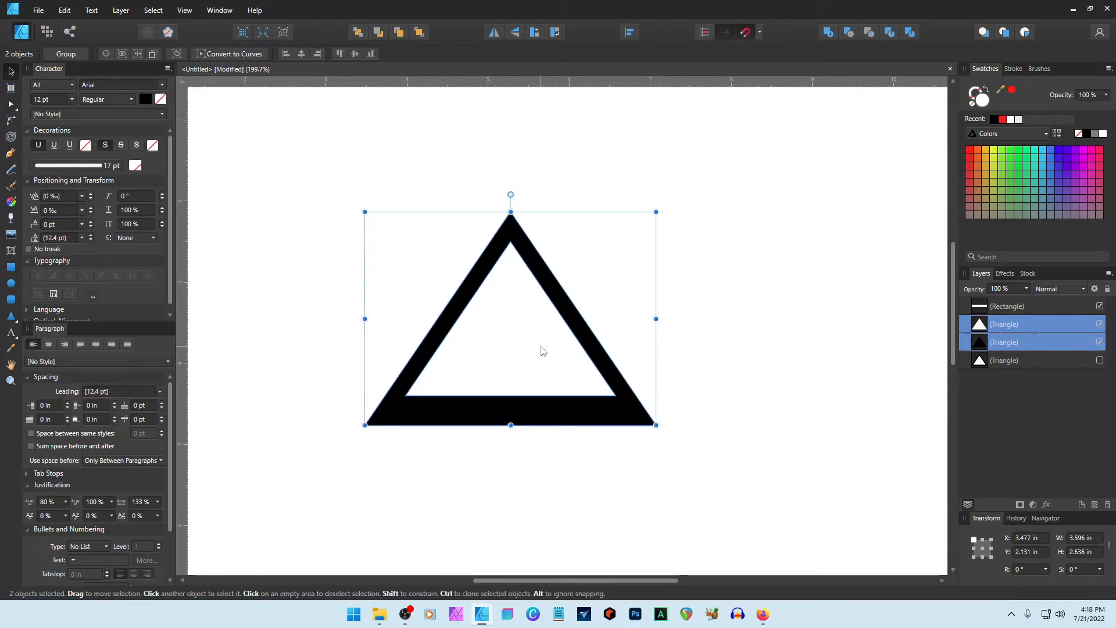
pyautogui.click(847, 33)
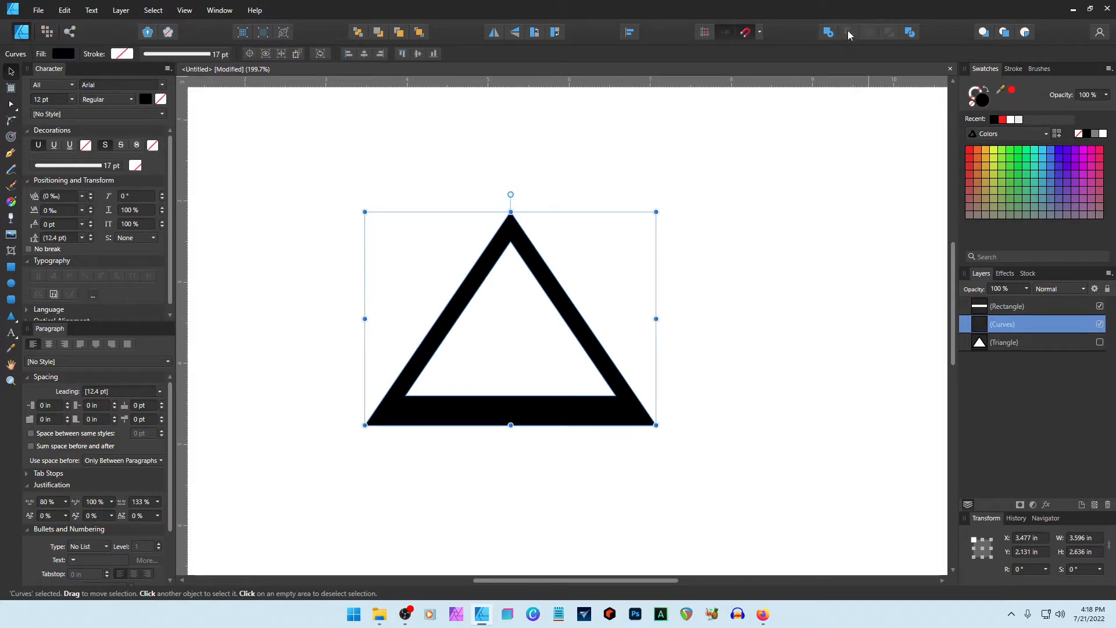
pyautogui.click(840, 243)
# Draw an orange rectangle about 6.1 in wide around the triangle frame, centred on it and stacked beneath it.
pyautogui.press('m')
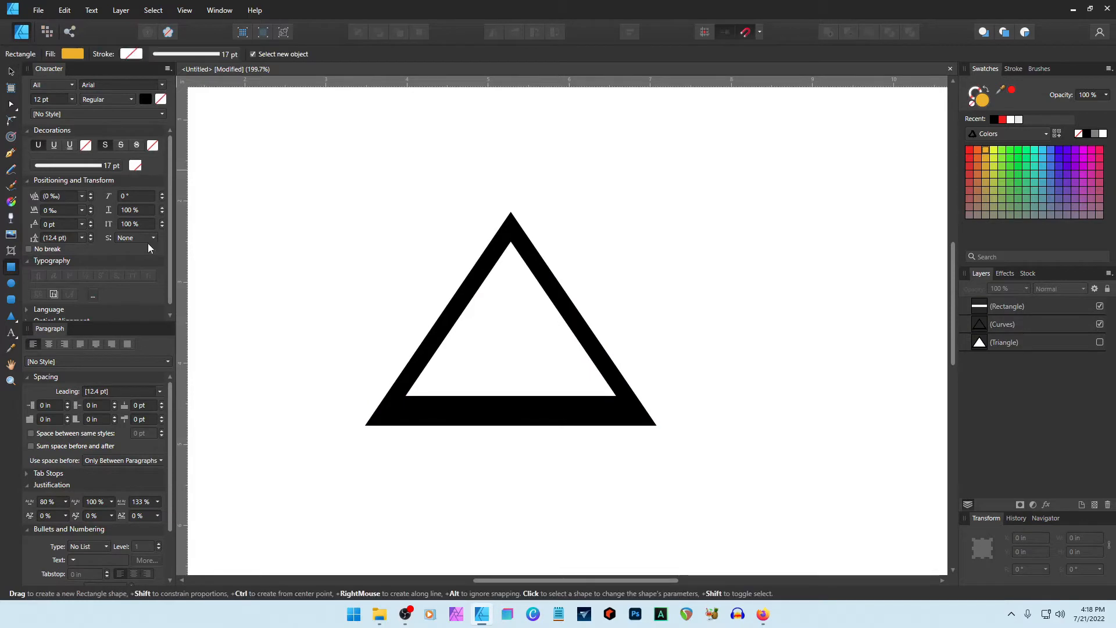
pyautogui.moveTo(299, 175); pyautogui.dragTo(796, 471)
pyautogui.moveTo(983, 323); pyautogui.dragTo(983, 351)
pyautogui.click(12, 72)
pyautogui.moveTo(753, 420); pyautogui.dragTo(716, 420)
pyautogui.click(813, 401)
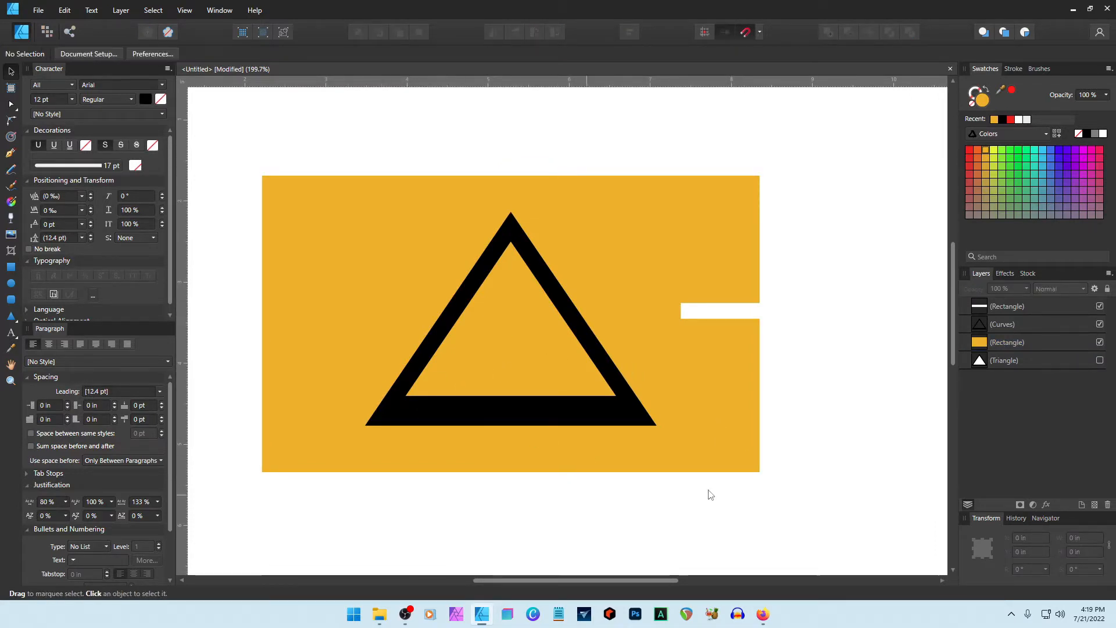
# Reduce the orange rectangle to about 0.75 in high over the lower part of the frame's base and place it, filled white, above the frame.
pyautogui.click(660, 233)
pyautogui.moveTo(510, 176); pyautogui.dragTo(510, 410)
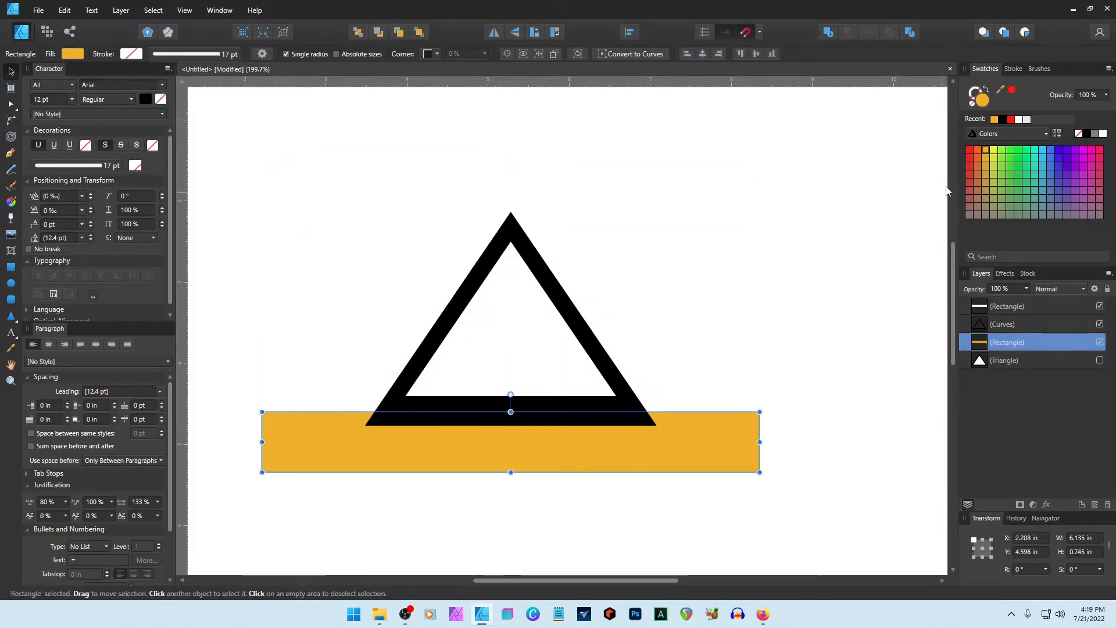
pyautogui.click(1103, 134)
pyautogui.moveTo(976, 346); pyautogui.dragTo(979, 320)
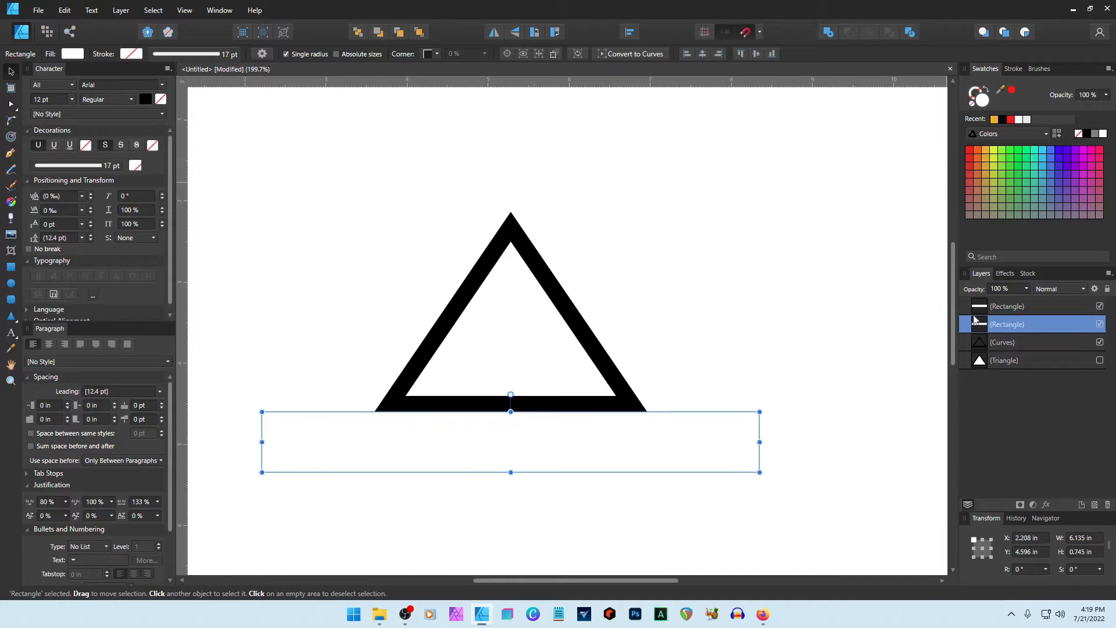
# Subtract the large white rectangle from the triangle frame to trim its base bar.
pyautogui.keyDown('shift'); pyautogui.click(599, 356); pyautogui.keyUp('shift')
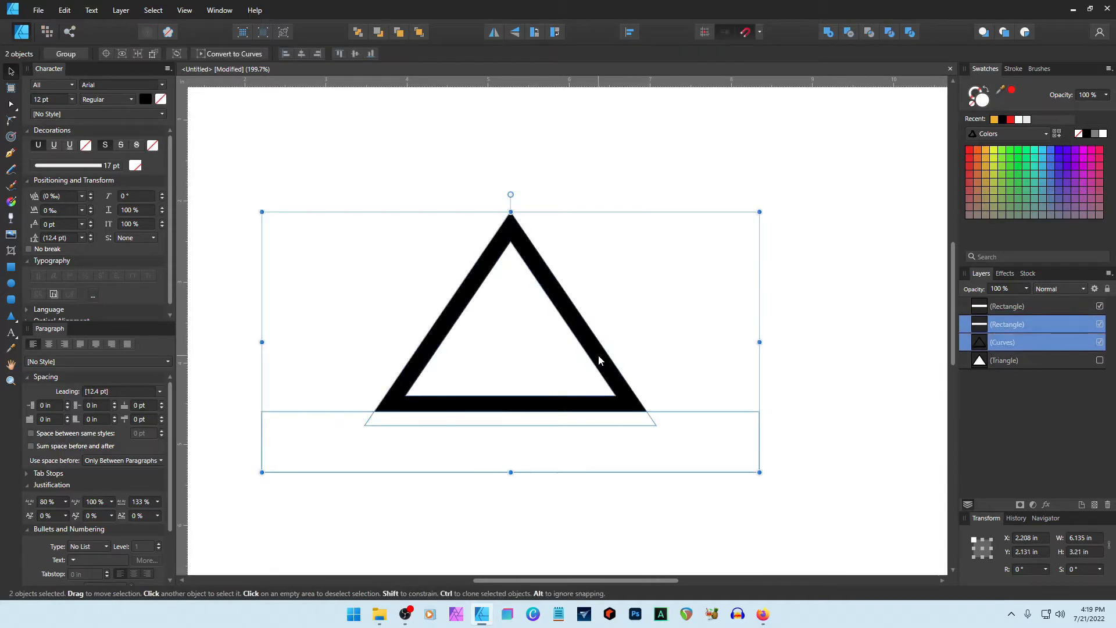
pyautogui.click(848, 32)
pyautogui.click(802, 351)
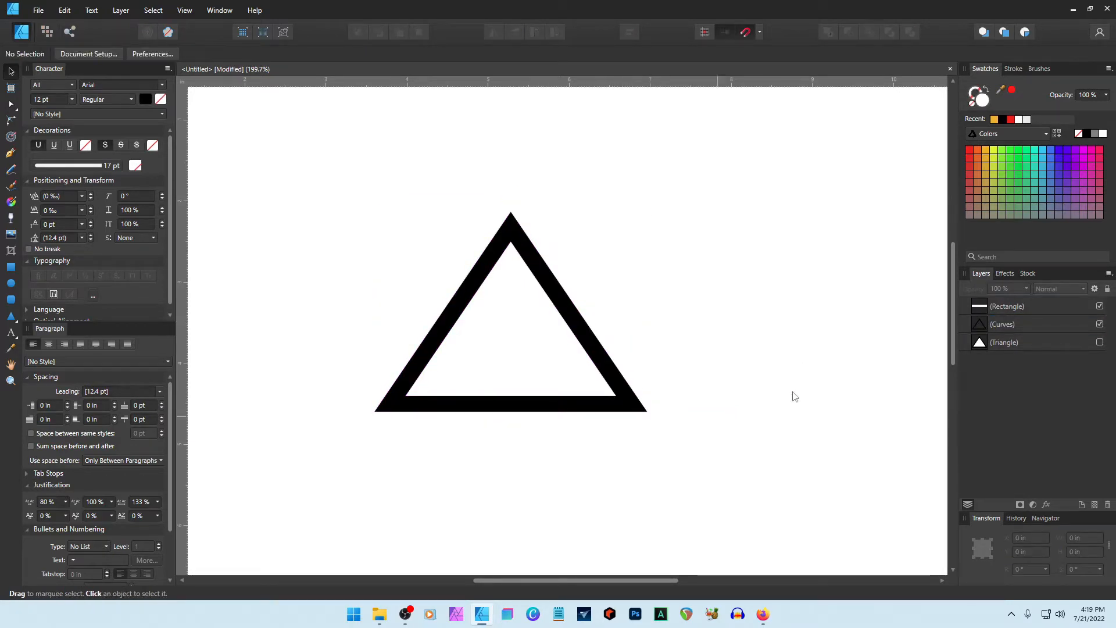
# Move the small white rectangle across the frame's right side so it rests on the base bar's upper edge.
pyautogui.click(747, 311)
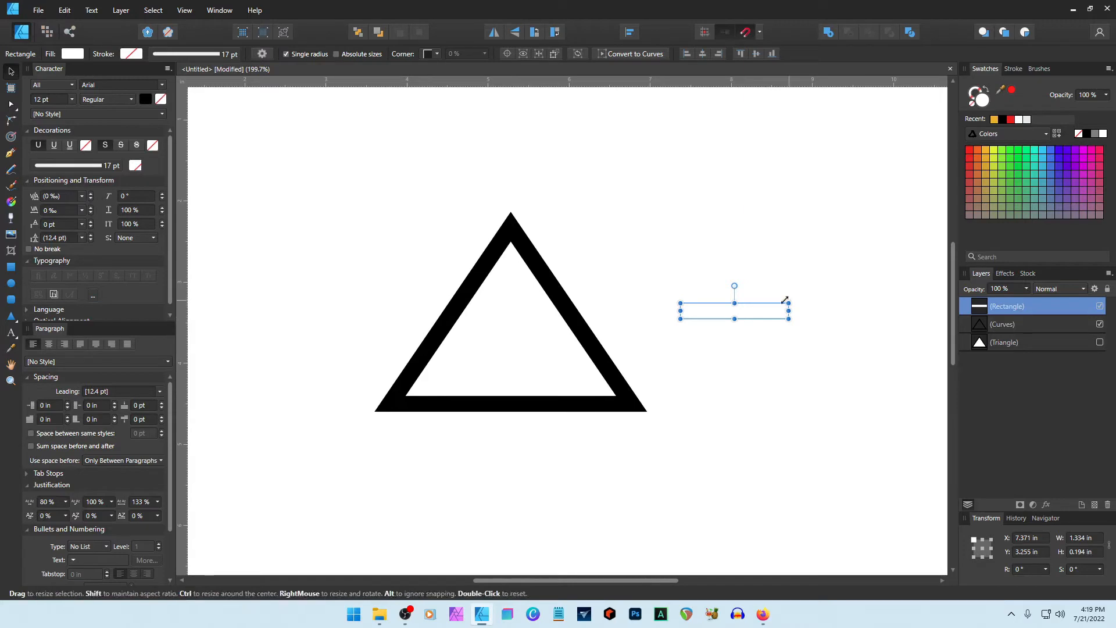
pyautogui.moveTo(768, 312); pyautogui.dragTo(668, 392)
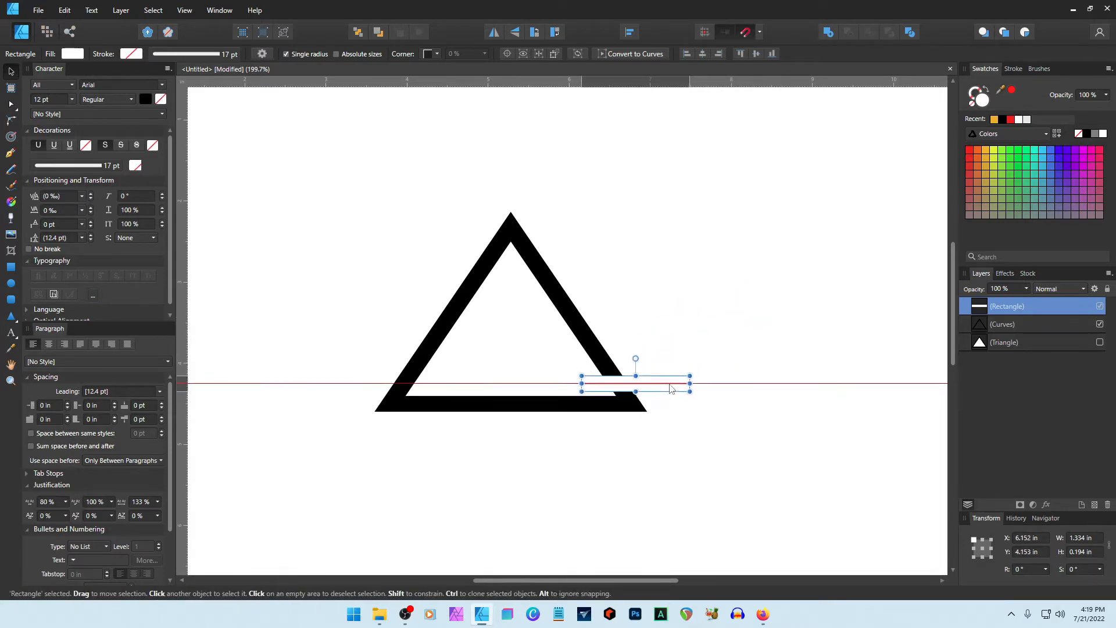
pyautogui.scroll(5, 653, 436)
pyautogui.click(1011, 329)
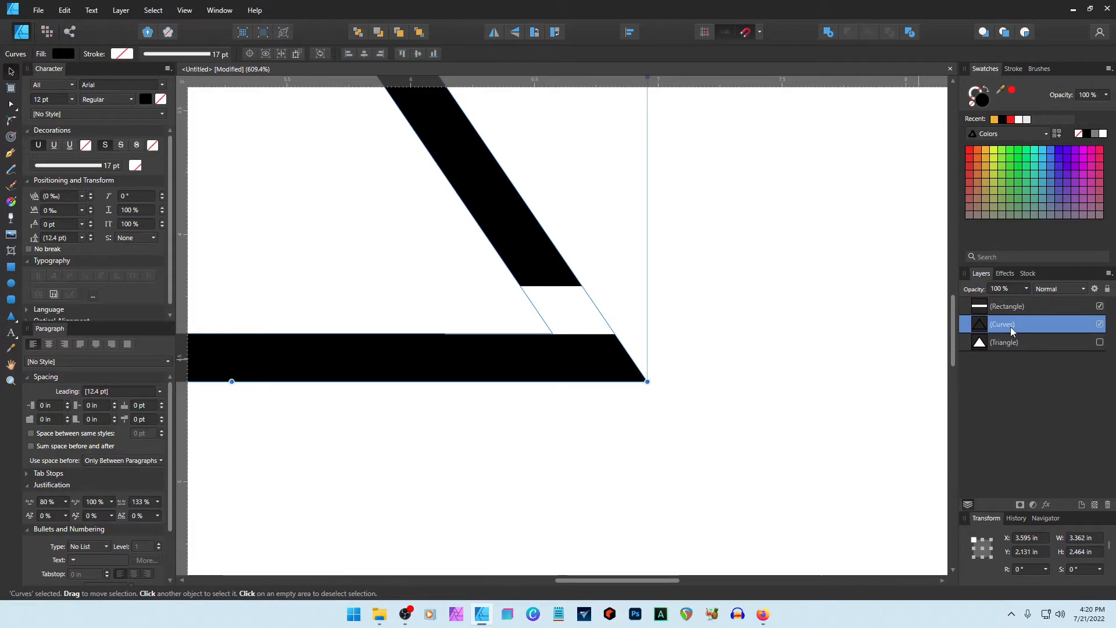
# Duplicate the triangle frame and hide the lower copy.
pyautogui.hotkey('ctrl', 'j')
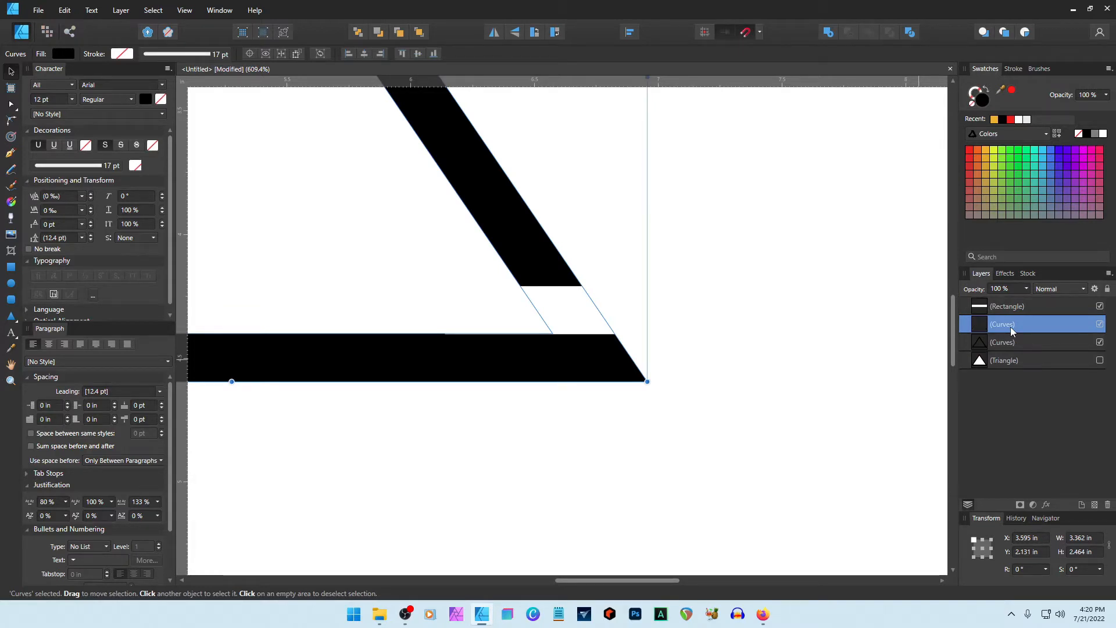
pyautogui.click(1098, 342)
# Adjust the small white rectangle's lower edge to sit flush on the base bar, with the rectangle about 0.192 in high.
pyautogui.click(1007, 306)
pyautogui.scroll(6, 614, 376)
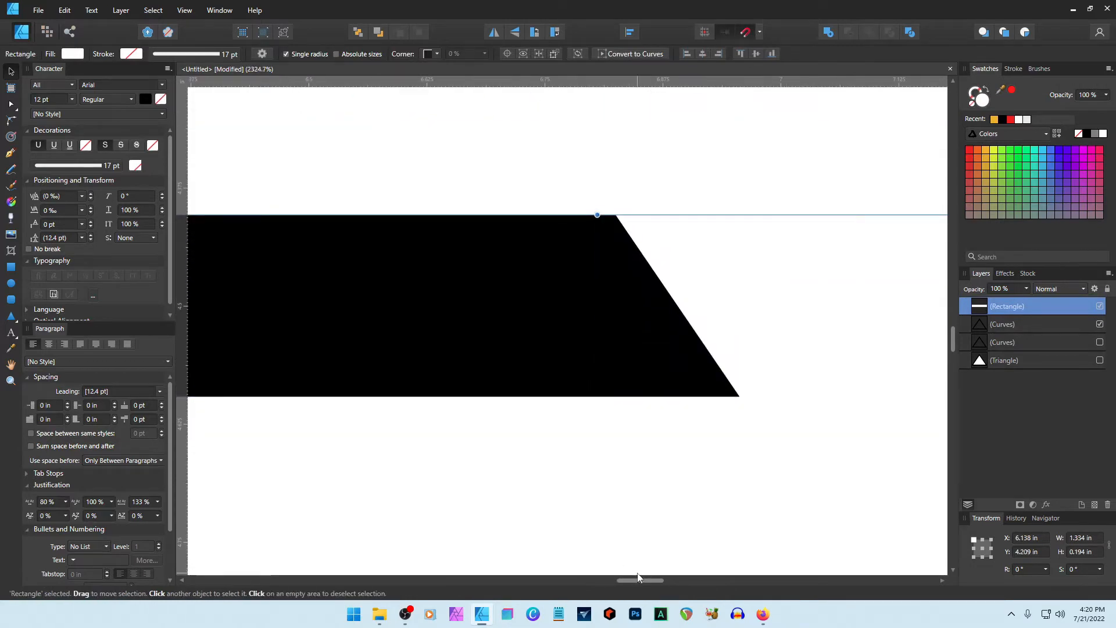
pyautogui.scroll(1, 607, 267)
pyautogui.moveTo(598, 250)
pyautogui.mouseDown()
pyautogui.moveTo(597, 220)
pyautogui.moveTo(604, 248)
pyautogui.mouseUp()
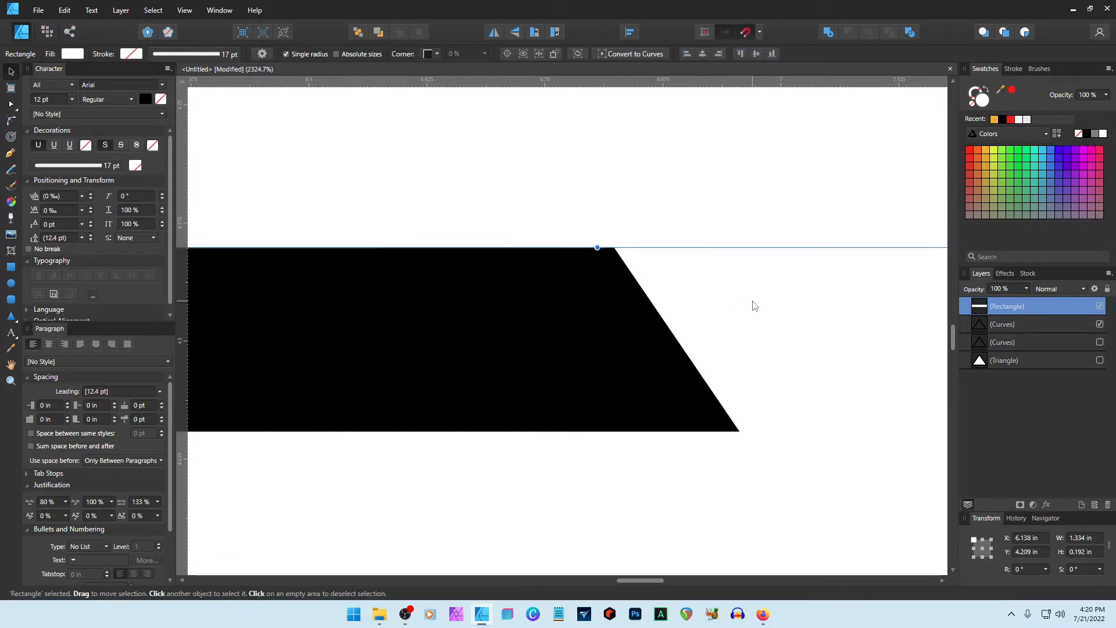
# Subtract the 0.192 in high rectangle from the triangle frame to cut a gap above the base bar.
pyautogui.scroll(-6, 803, 374)
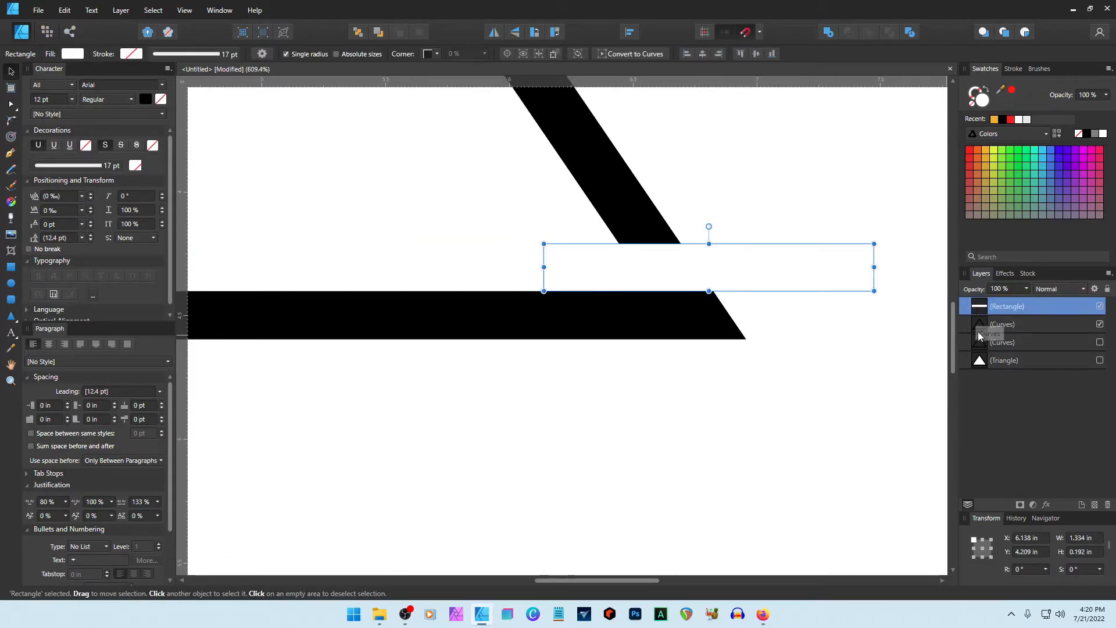
pyautogui.keyDown('shift'); pyautogui.click(1017, 324); pyautogui.keyUp('shift')
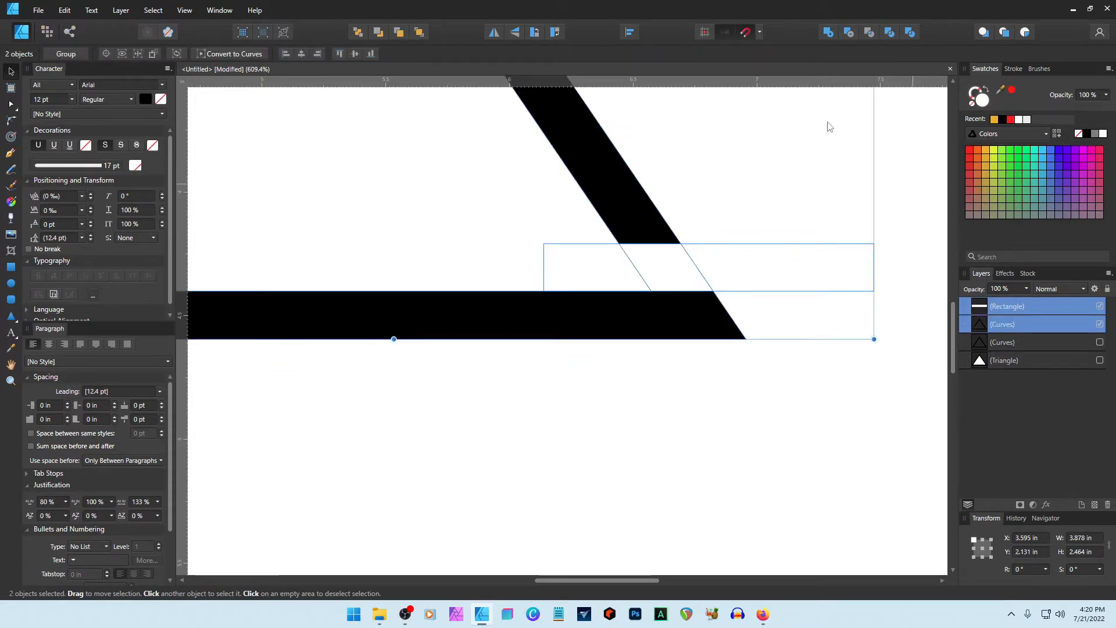
pyautogui.click(849, 32)
pyautogui.click(772, 383)
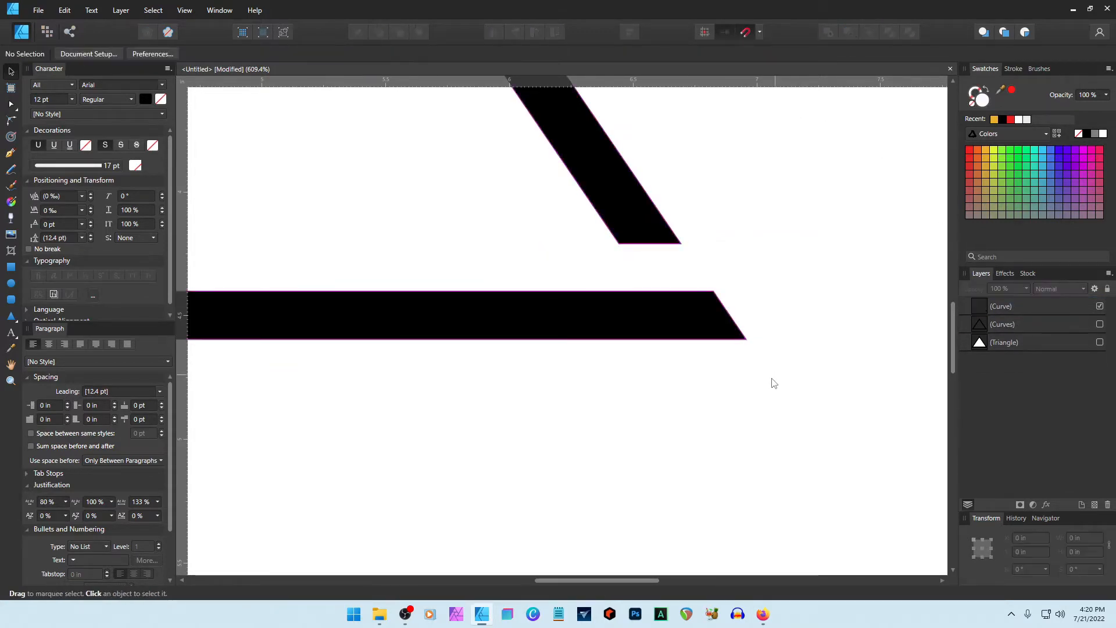
# Draw an orange rectangle about 6.4 by 3.7 in around the cut frame and stack it beneath the frame.
pyautogui.scroll(-5, 717, 403)
pyautogui.scroll(-2, 719, 405)
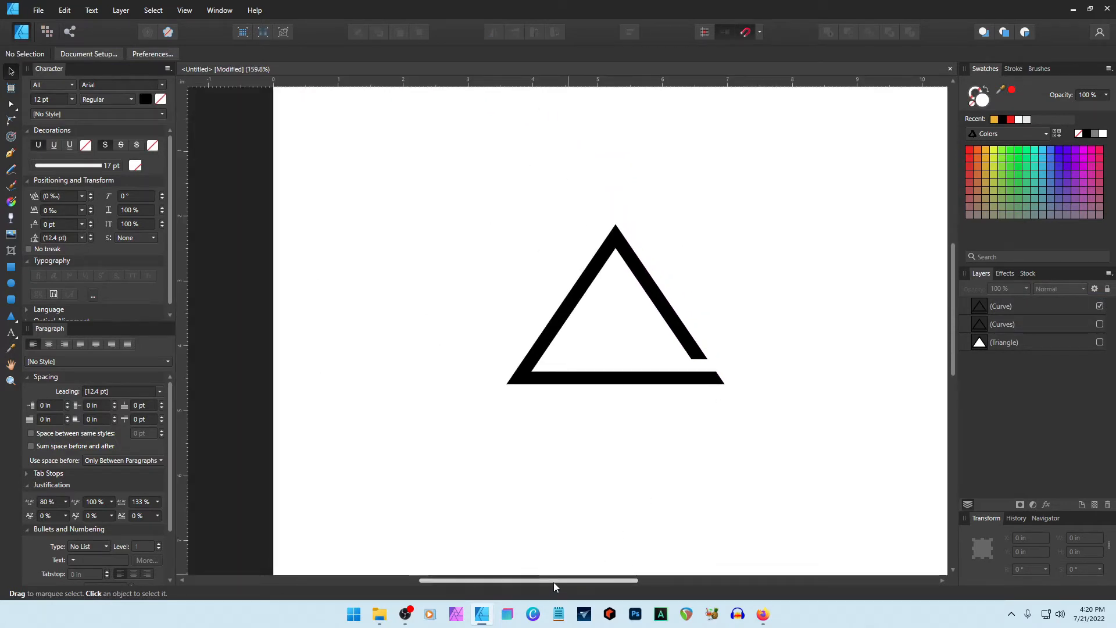
pyautogui.moveTo(553, 580); pyautogui.dragTo(604, 574)
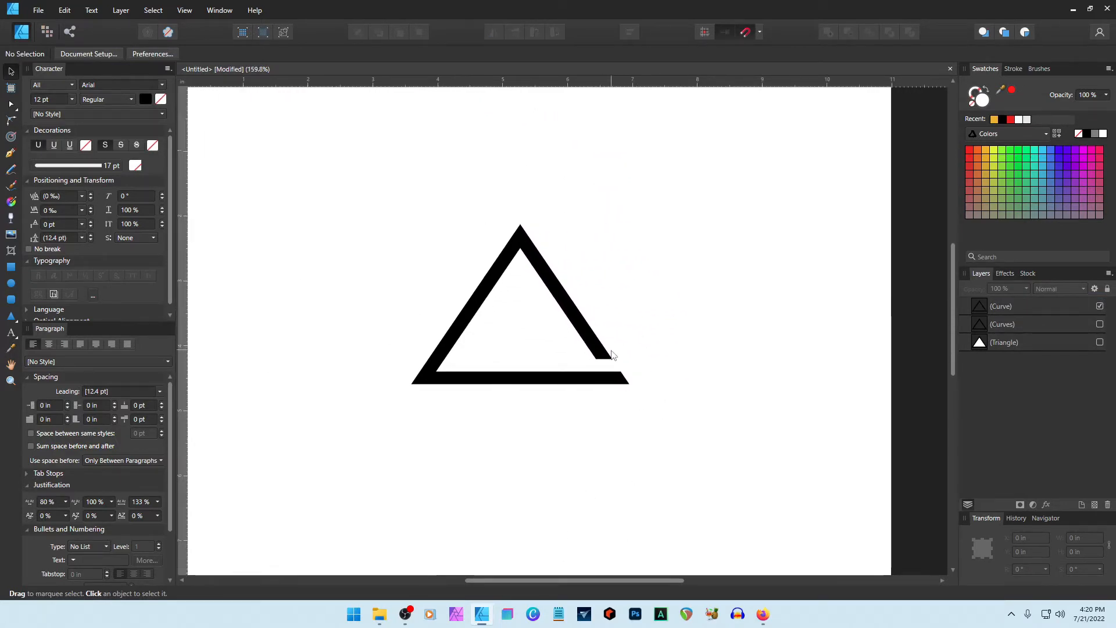
pyautogui.click(11, 269)
pyautogui.moveTo(329, 186); pyautogui.dragTo(745, 427)
pyautogui.click(986, 152)
pyautogui.moveTo(979, 306); pyautogui.dragTo(979, 336)
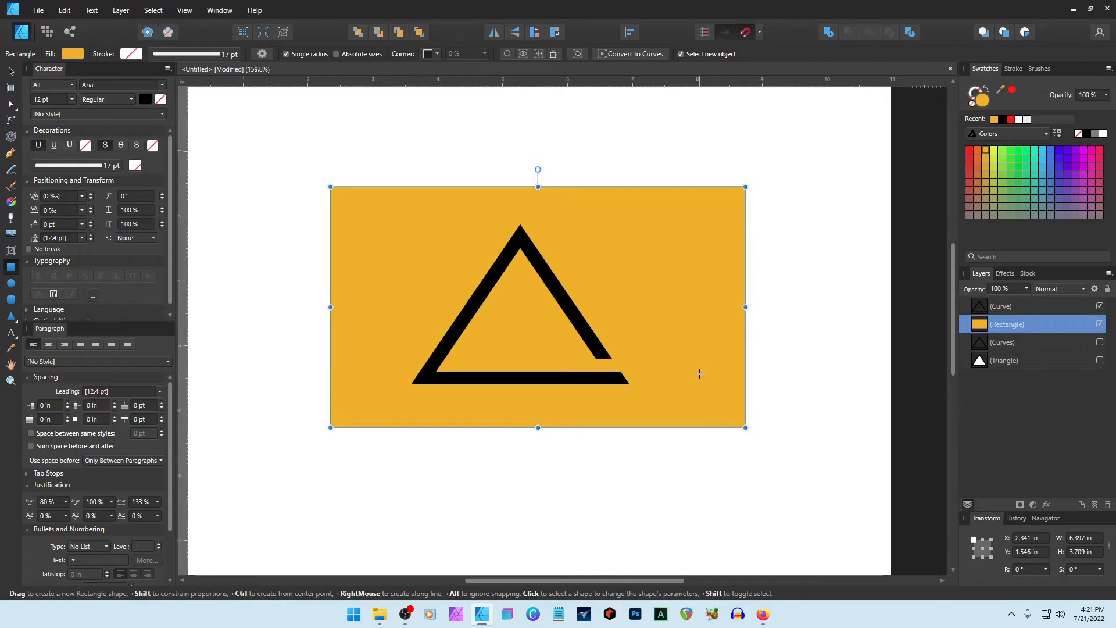
# Undo the orange rectangle's creation, fill and restacking, along with the subtraction from the triangle frame.
pyautogui.hotkey('ctrl', 'z')
pyautogui.hotkey('ctrl', 'z')
pyautogui.hotkey('ctrl', 'z')
pyautogui.hotkey('ctrl', 'z')
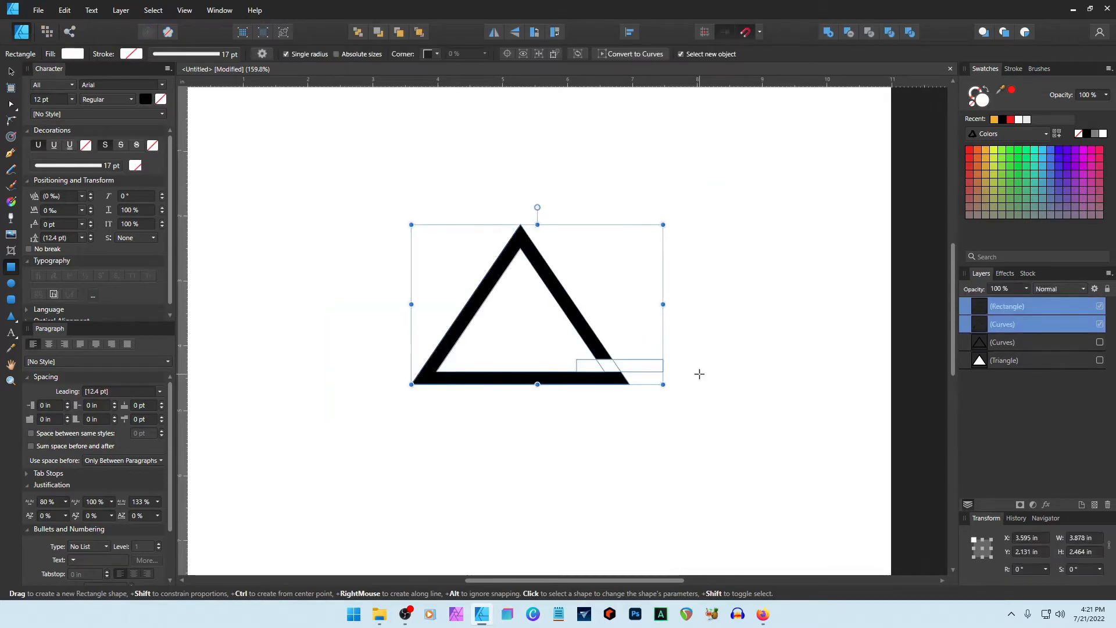
# Raise the small white rectangle's upper edge to make it about 0.236 in high and subtract it from the triangle frame.
pyautogui.click(999, 308)
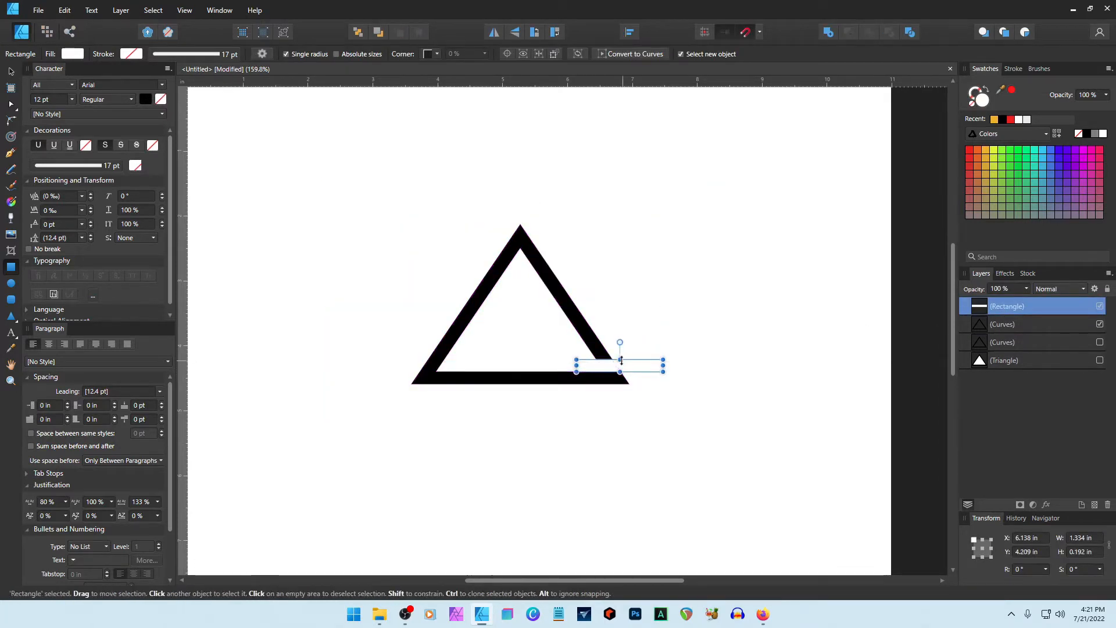
pyautogui.moveTo(619, 358); pyautogui.dragTo(620, 355)
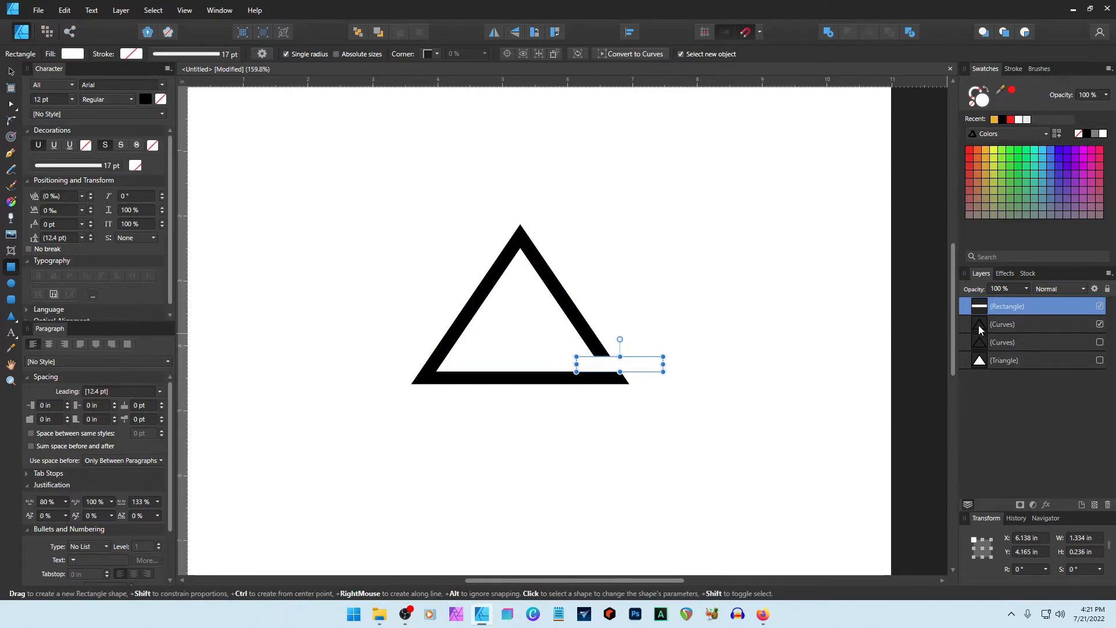
pyautogui.click(11, 72)
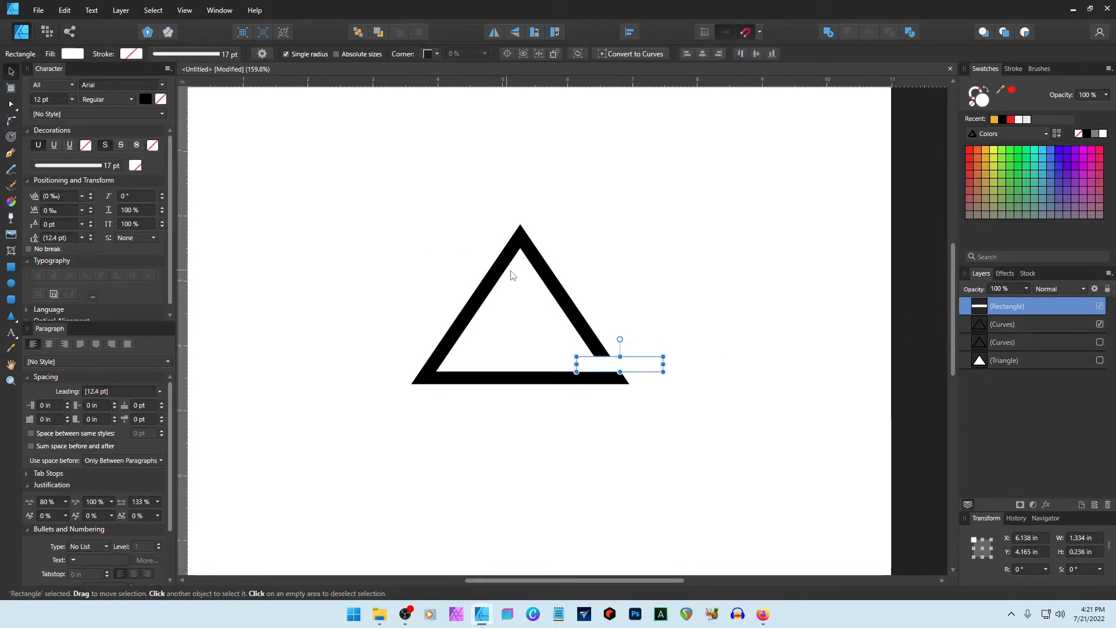
pyautogui.keyDown('shift'); pyautogui.click(503, 269); pyautogui.keyUp('shift')
pyautogui.click(849, 31)
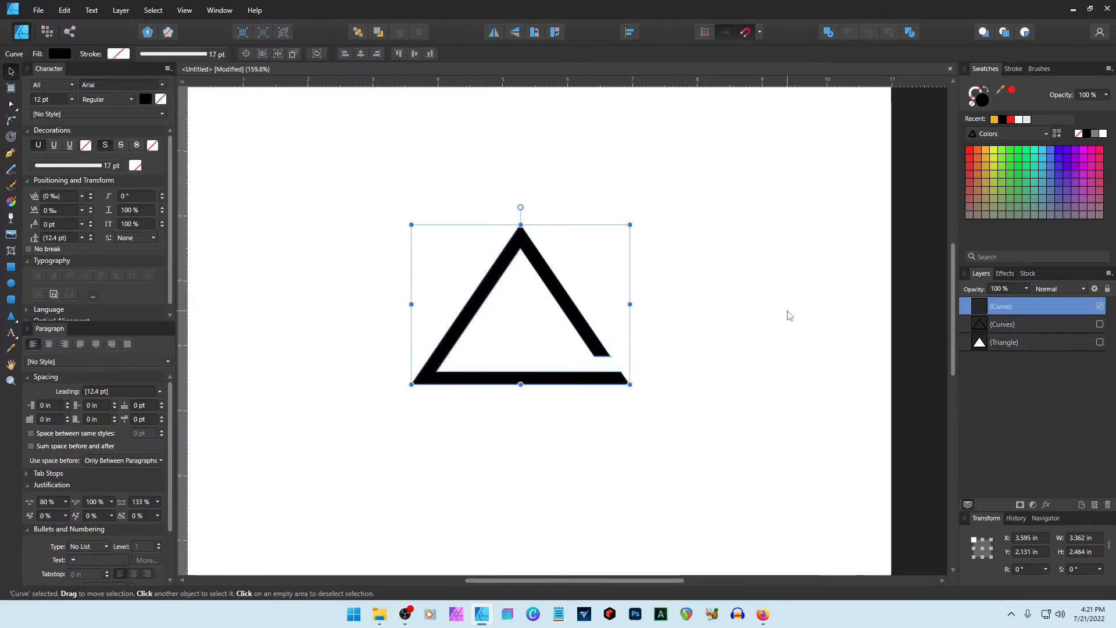
pyautogui.click(742, 353)
# Check the wider gap against an orange rectangle about 5 by 3.5 in placed beneath the cut frame, and remove the rectangle.
pyautogui.press('m')
pyautogui.moveTo(369, 198); pyautogui.dragTo(692, 422)
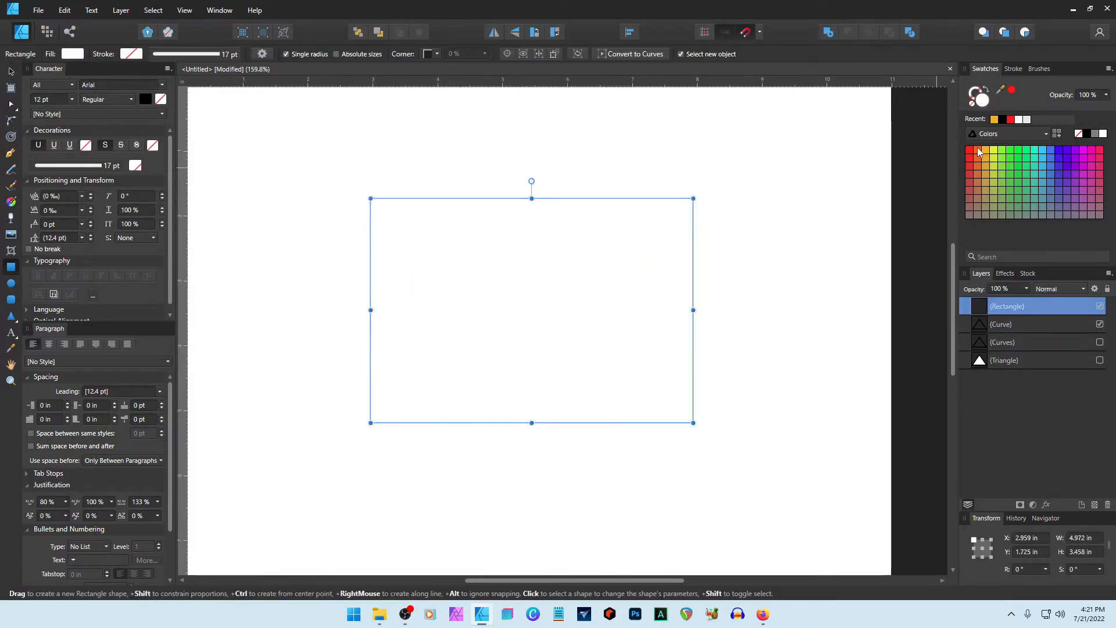
pyautogui.click(987, 152)
pyautogui.moveTo(979, 308); pyautogui.dragTo(980, 330)
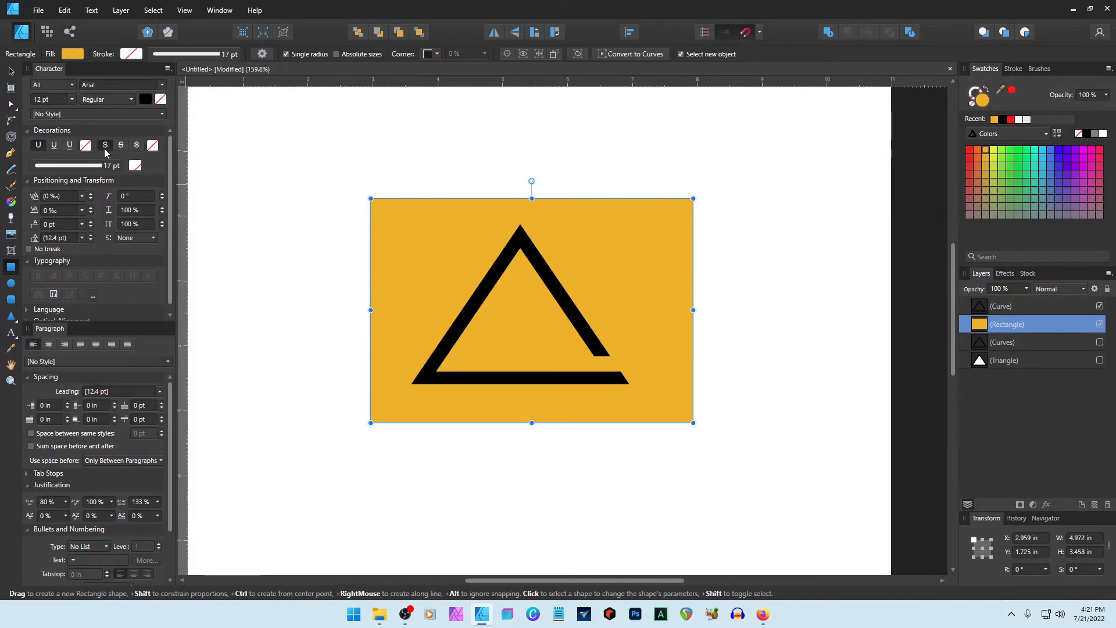
pyautogui.click(11, 72)
pyautogui.click(329, 280)
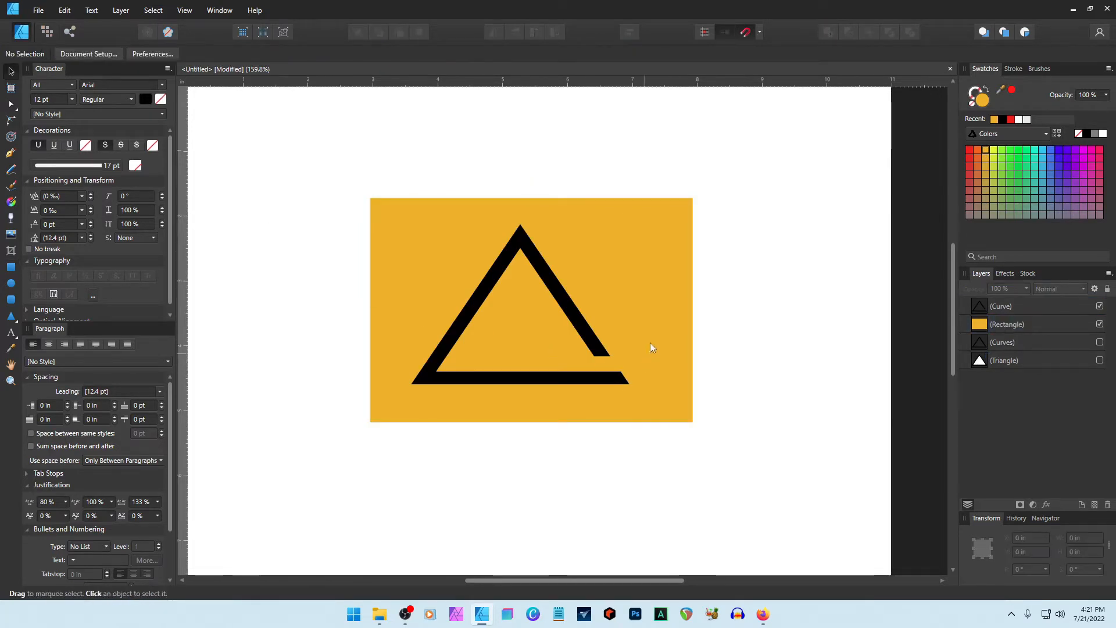
pyautogui.click(666, 335)
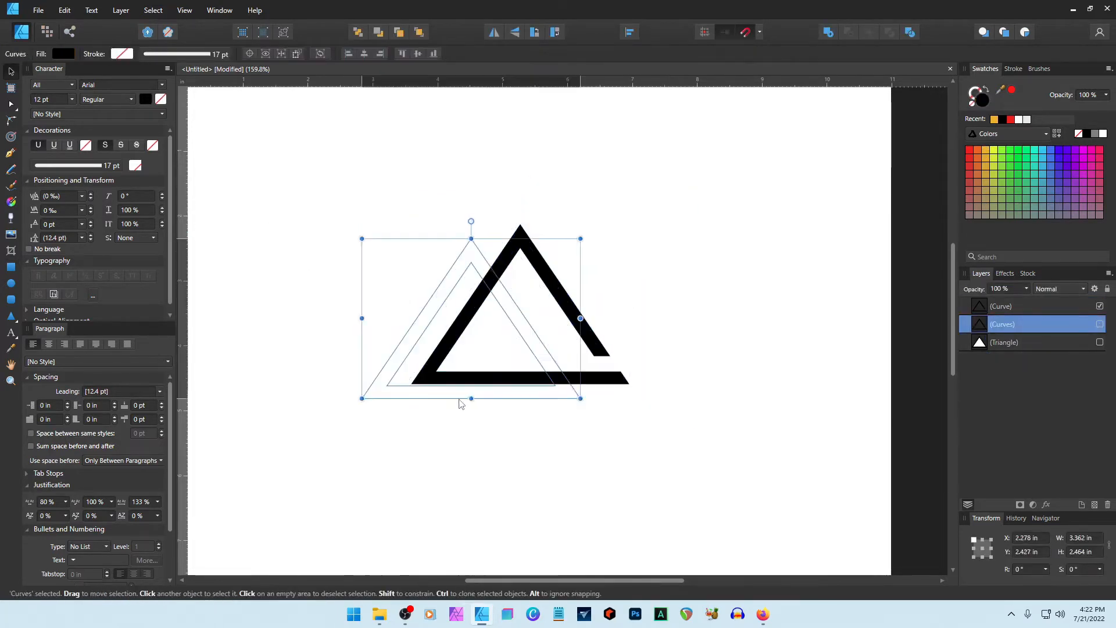
# Move the hidden solid frame and the cut frame to the left half of the page.
pyautogui.moveTo(460, 401); pyautogui.dragTo(379, 419)
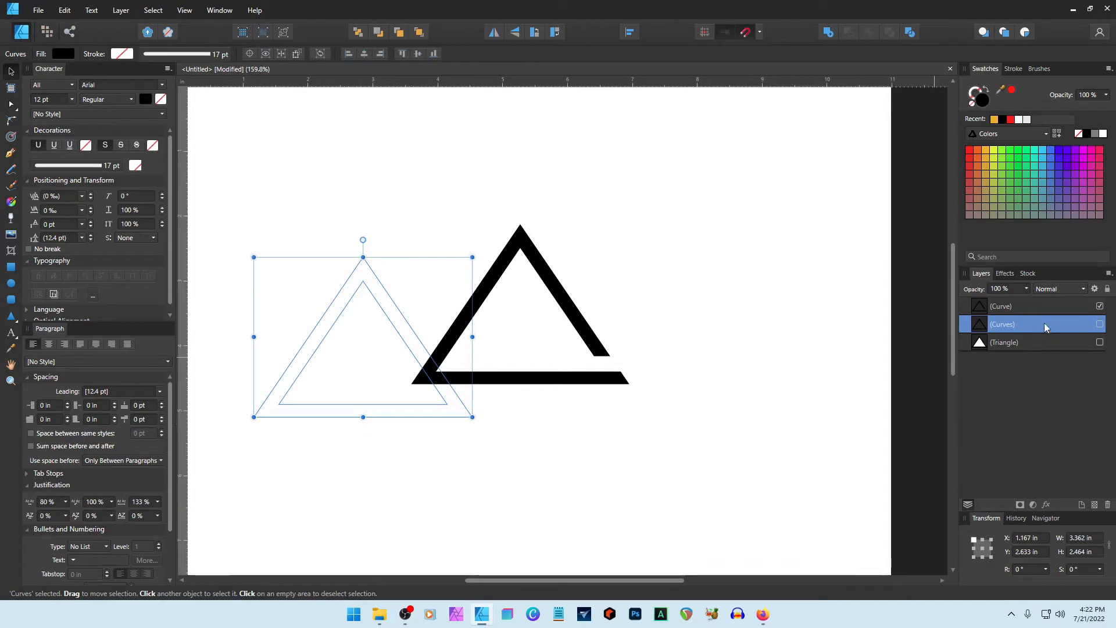
pyautogui.click(598, 381)
pyautogui.moveTo(599, 381); pyautogui.dragTo(470, 411)
# Duplicate the cut frame, mirror the copy horizontally and place it beside the original with their base tips facing.
pyautogui.hotkey('ctrl', 'j')
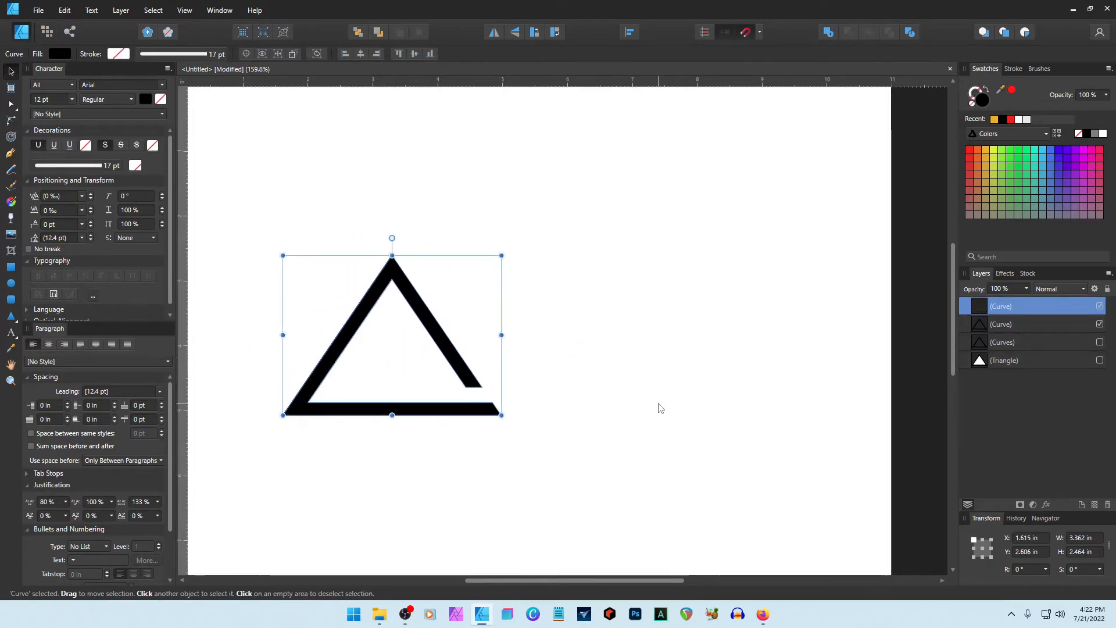
pyautogui.moveTo(423, 389); pyautogui.dragTo(637, 420)
pyautogui.click(613, 475)
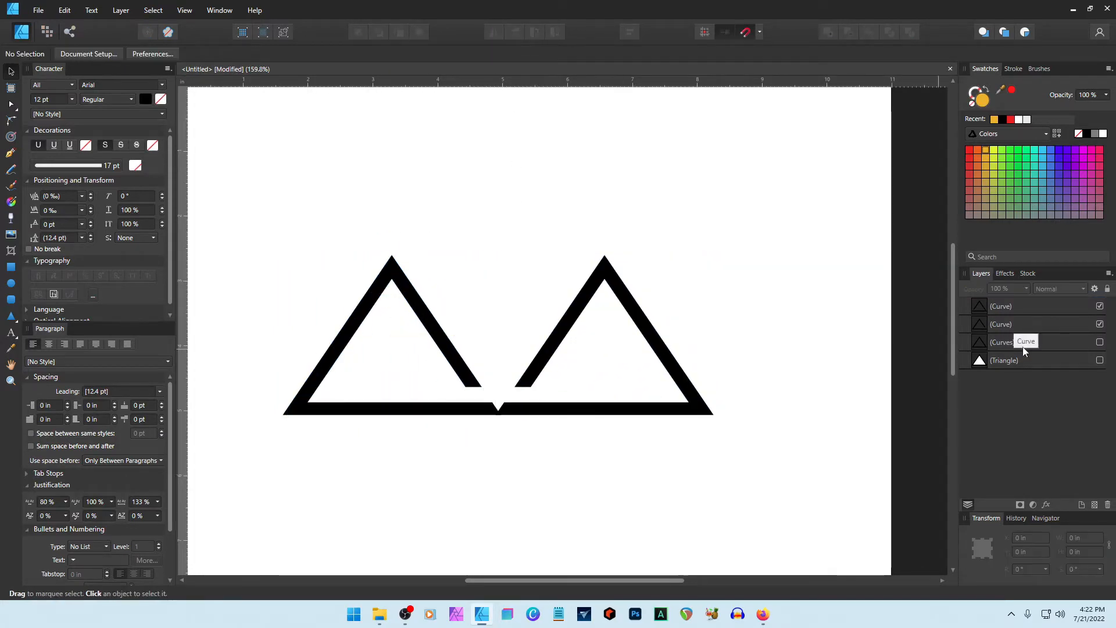
# Centre the visible solid frame between the two cut frames and enlarge it around its centre to about 4.22 by 3.09 in.
pyautogui.moveTo(443, 331); pyautogui.dragTo(550, 341)
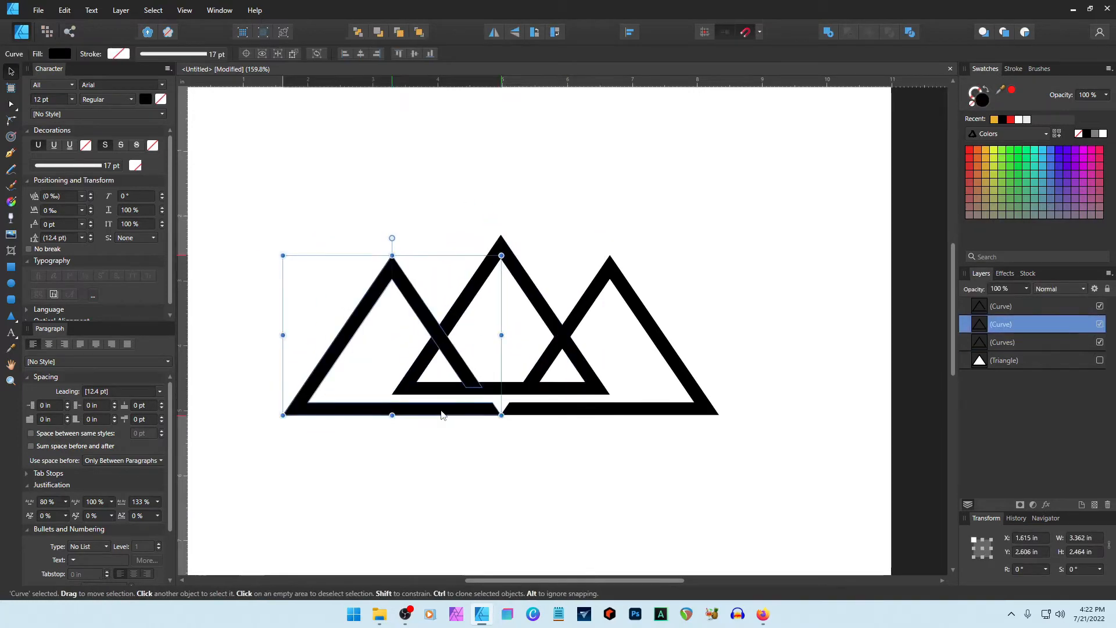
pyautogui.moveTo(444, 413); pyautogui.dragTo(444, 412)
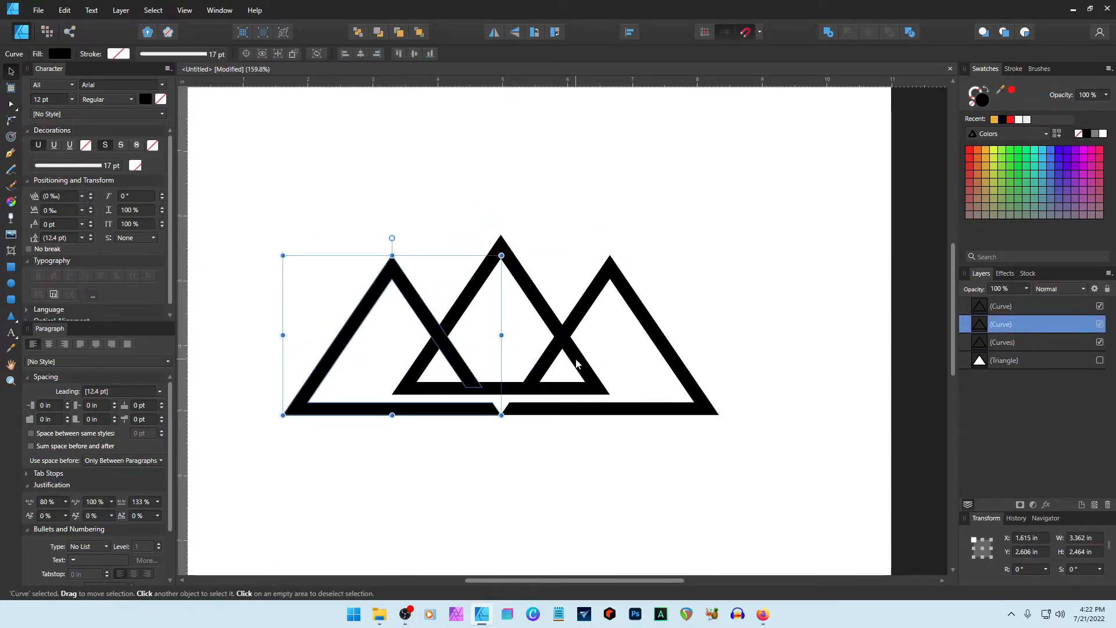
pyautogui.click(578, 363)
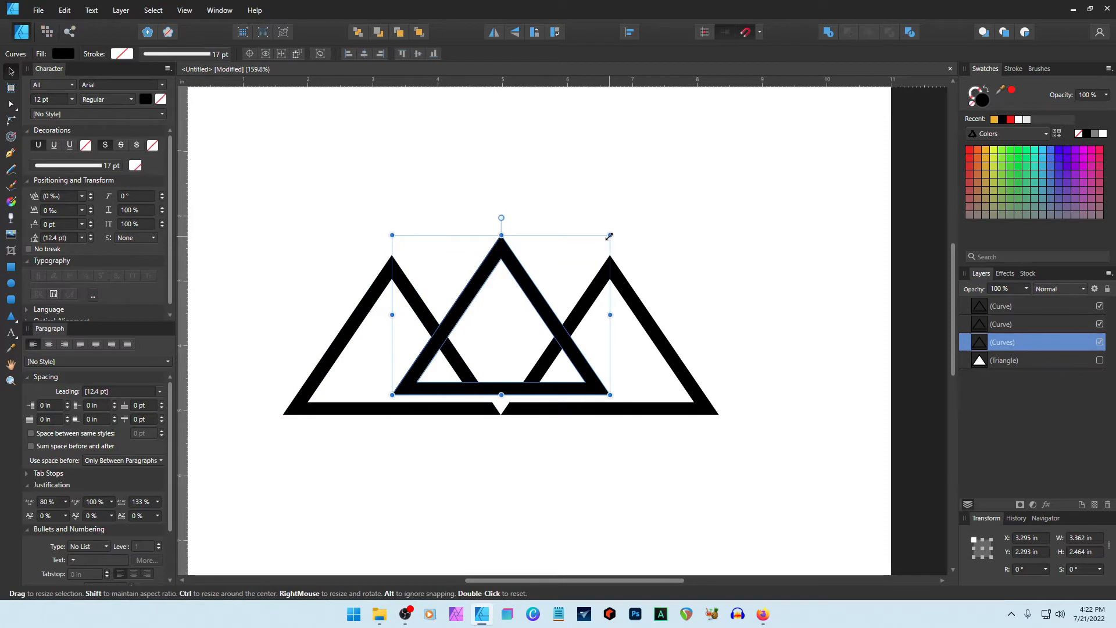
pyautogui.moveTo(609, 236); pyautogui.dragTo(640, 217)
pyautogui.click(790, 262)
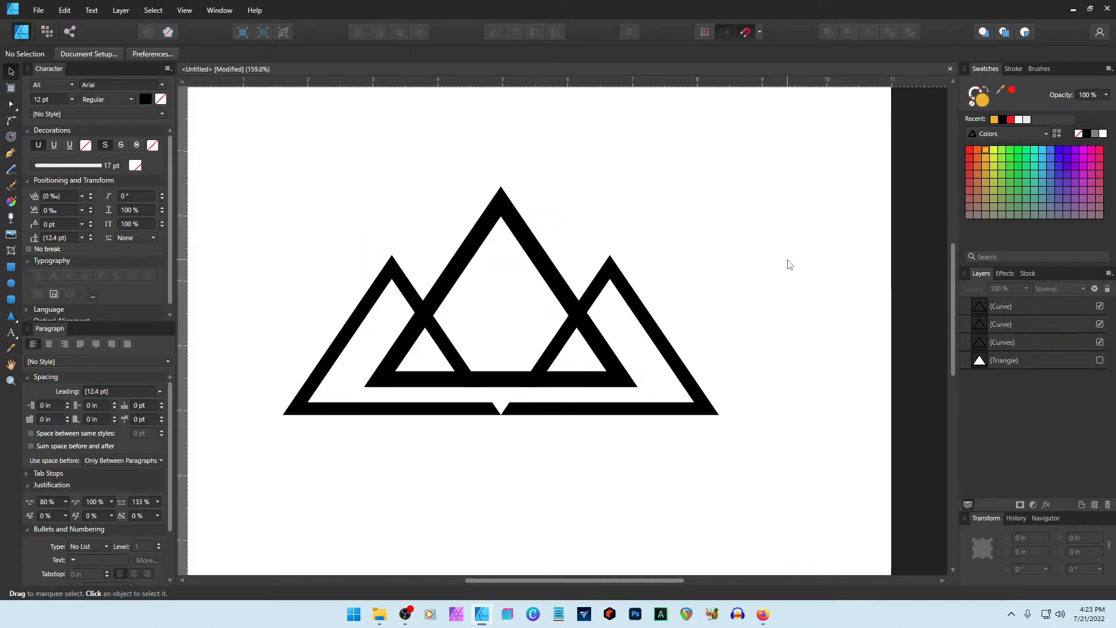
# Draw a black rectangle about 1.15 in wide across the notch between the two cut frames' base bars.
pyautogui.click(528, 414)
pyautogui.click(449, 381)
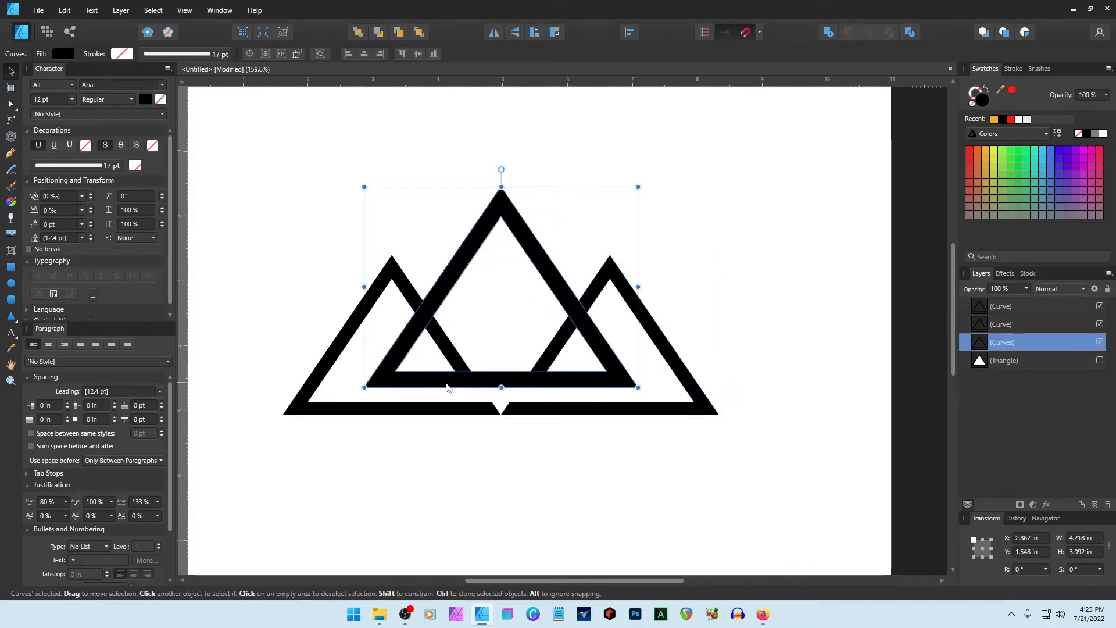
pyautogui.press('m')
pyautogui.moveTo(461, 402); pyautogui.dragTo(536, 413)
# Fit the bridging rectangle flush with the upper and lower edges of the base bars, at about 0.195 in high.
pyautogui.scroll(3, 483, 444)
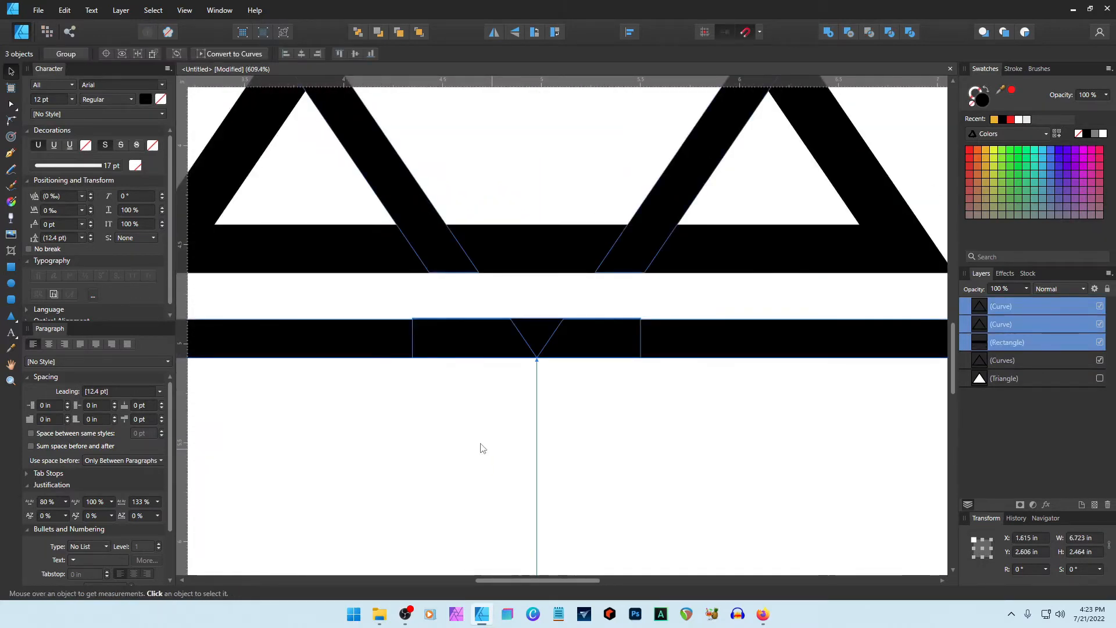
pyautogui.scroll(1, 483, 440)
pyautogui.click(557, 304)
pyautogui.moveTo(538, 288); pyautogui.dragTo(537, 299)
pyautogui.click(585, 359)
pyautogui.scroll(2, 585, 359)
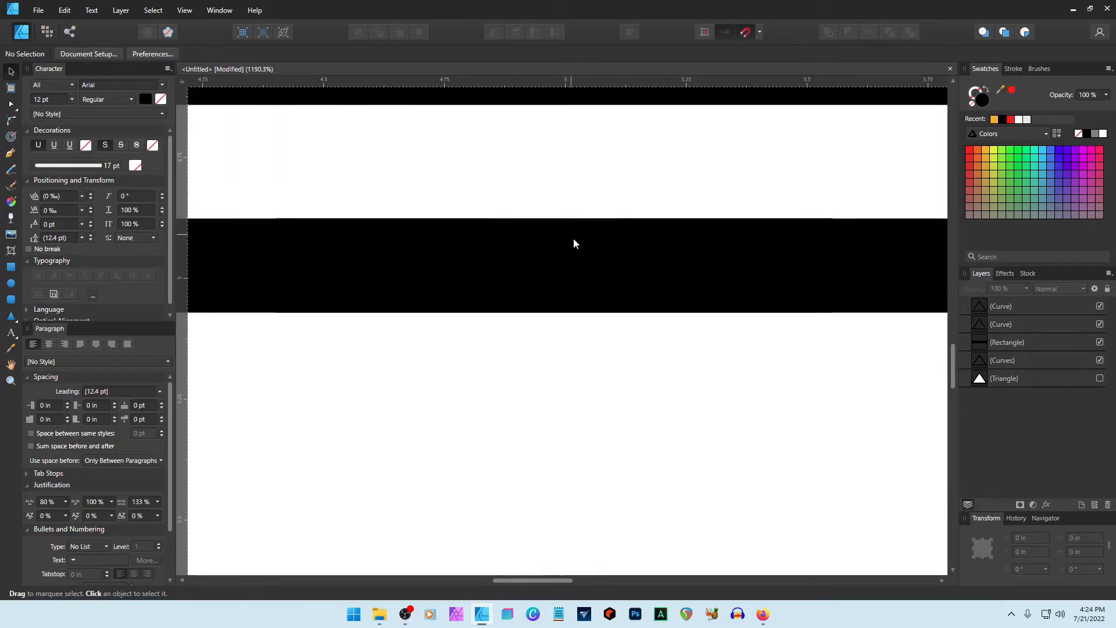
pyautogui.click(556, 225)
pyautogui.scroll(3, 556, 225)
pyautogui.moveTo(546, 206); pyautogui.dragTo(548, 204)
pyautogui.scroll(-3, 548, 204)
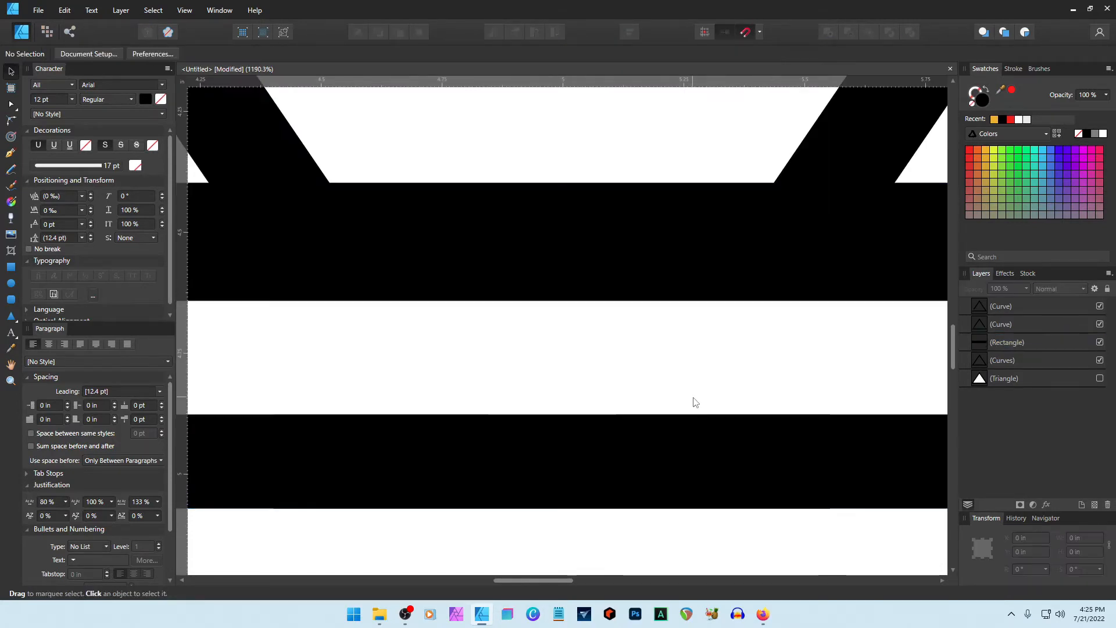
# Merge the bridging rectangle and both cut frames into one shape with the Add operation.
pyautogui.click(633, 451)
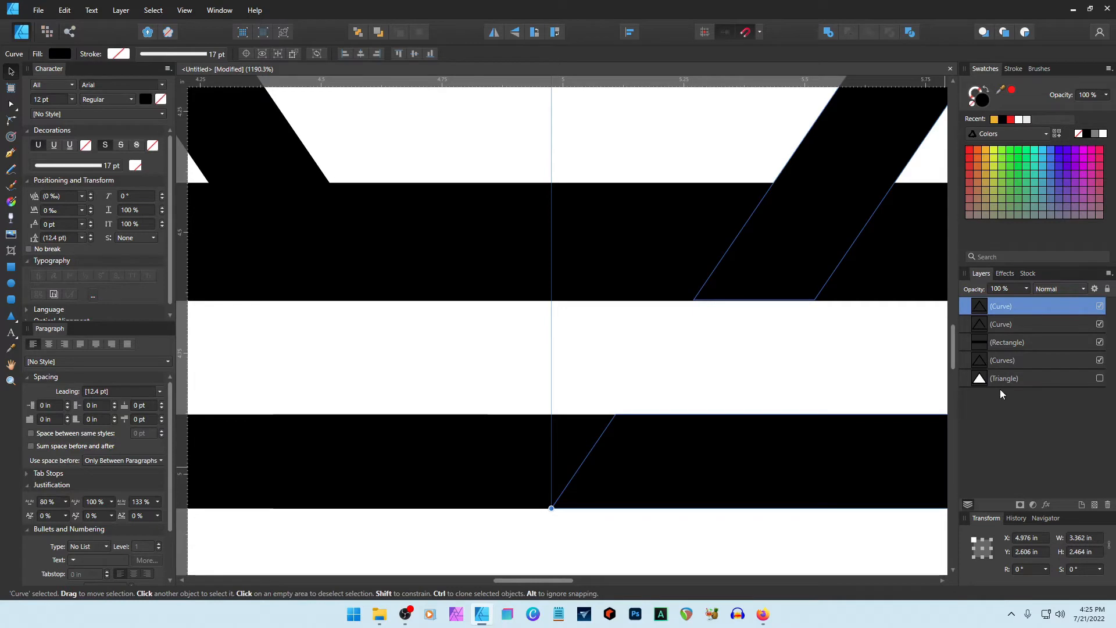
pyautogui.click(1002, 343)
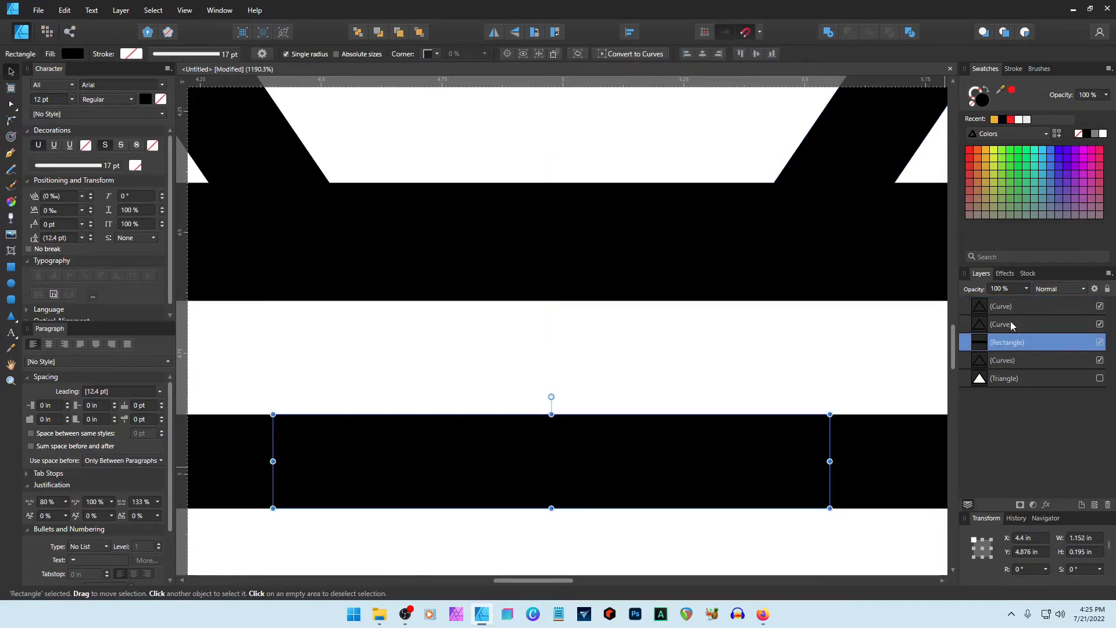
pyautogui.keyDown('shift'); pyautogui.click(1010, 321); pyautogui.keyUp('shift')
pyautogui.keyDown('shift'); pyautogui.click(1009, 306); pyautogui.keyUp('shift')
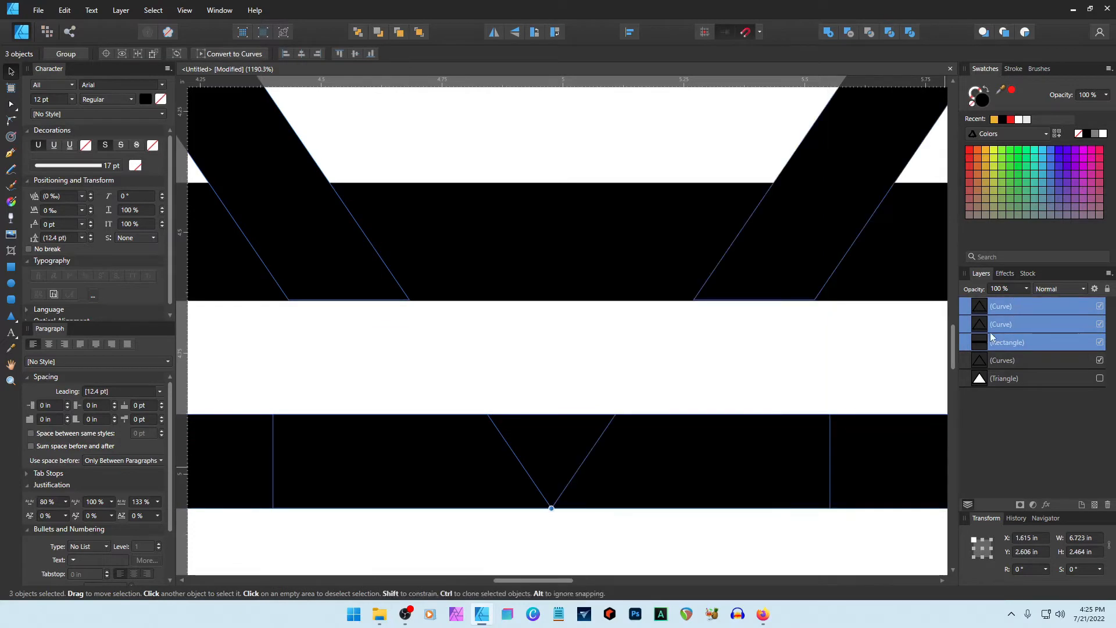
pyautogui.click(827, 35)
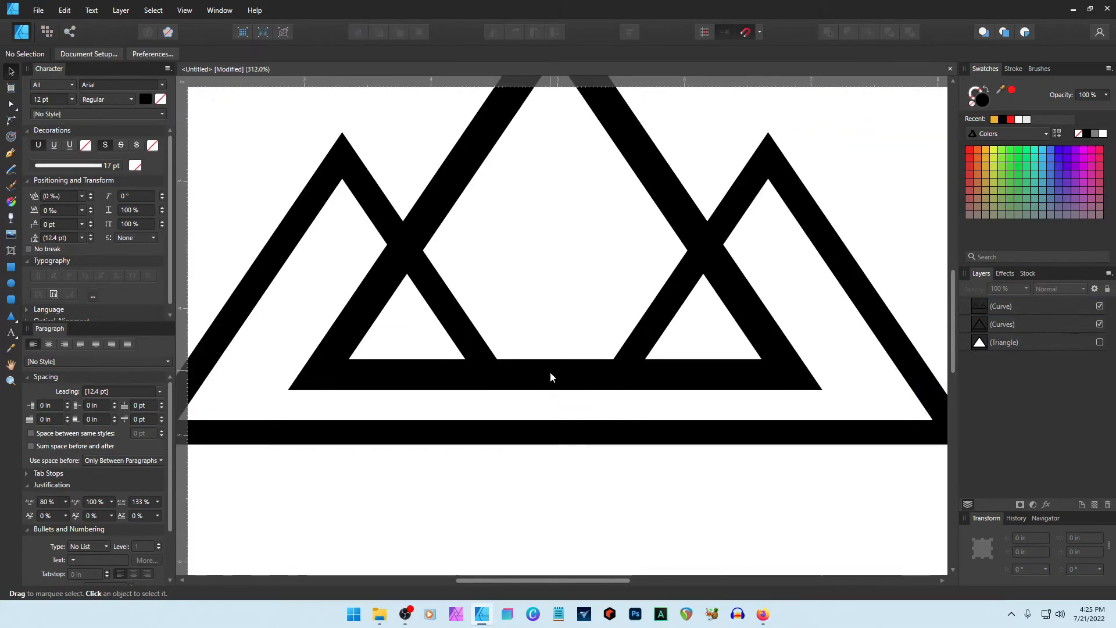
# Divide the central frame and the merged side frames at their overlaps, hiding the two diagonal pieces inside the central triangle.
pyautogui.click(551, 373)
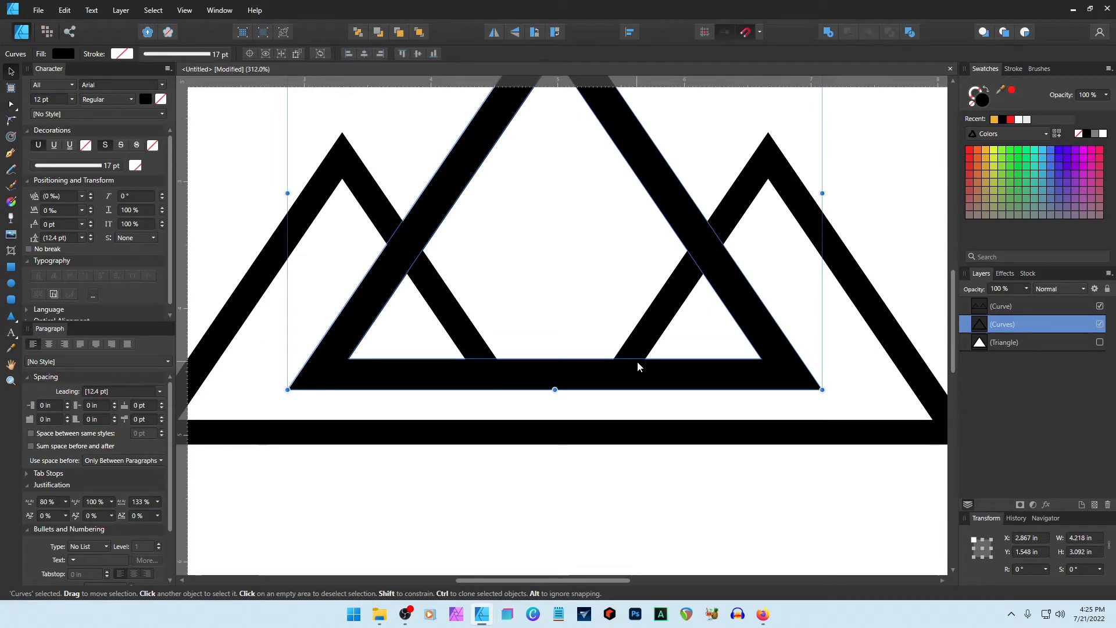
pyautogui.keyDown('shift'); pyautogui.click(657, 430); pyautogui.keyUp('shift')
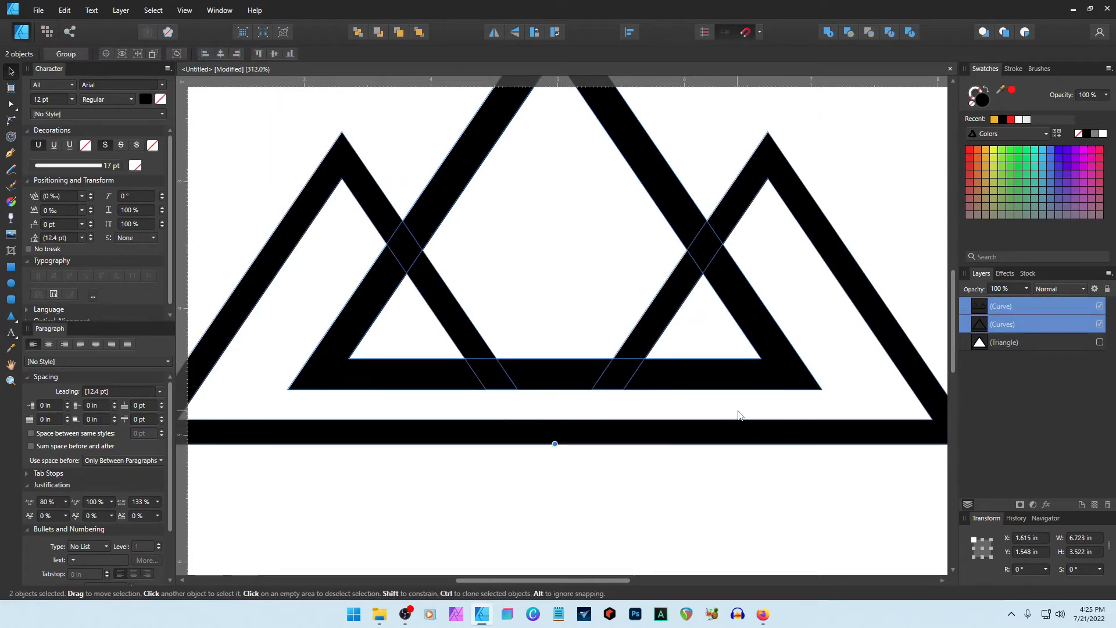
pyautogui.click(910, 32)
pyautogui.hotkey('ctrl', 'd')
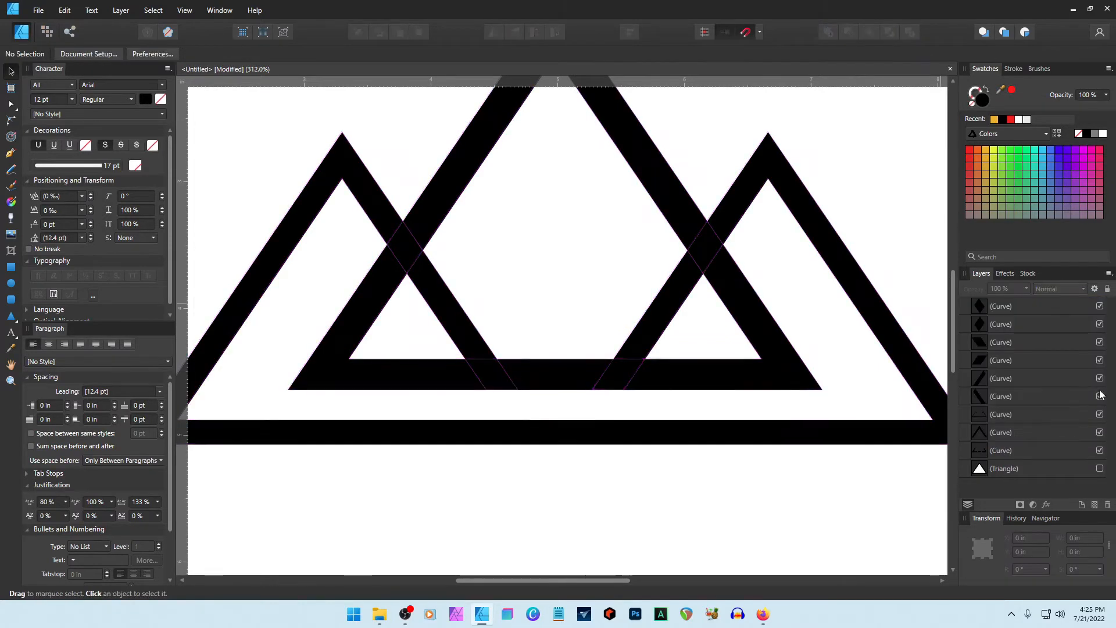
pyautogui.click(1099, 378)
pyautogui.click(1099, 396)
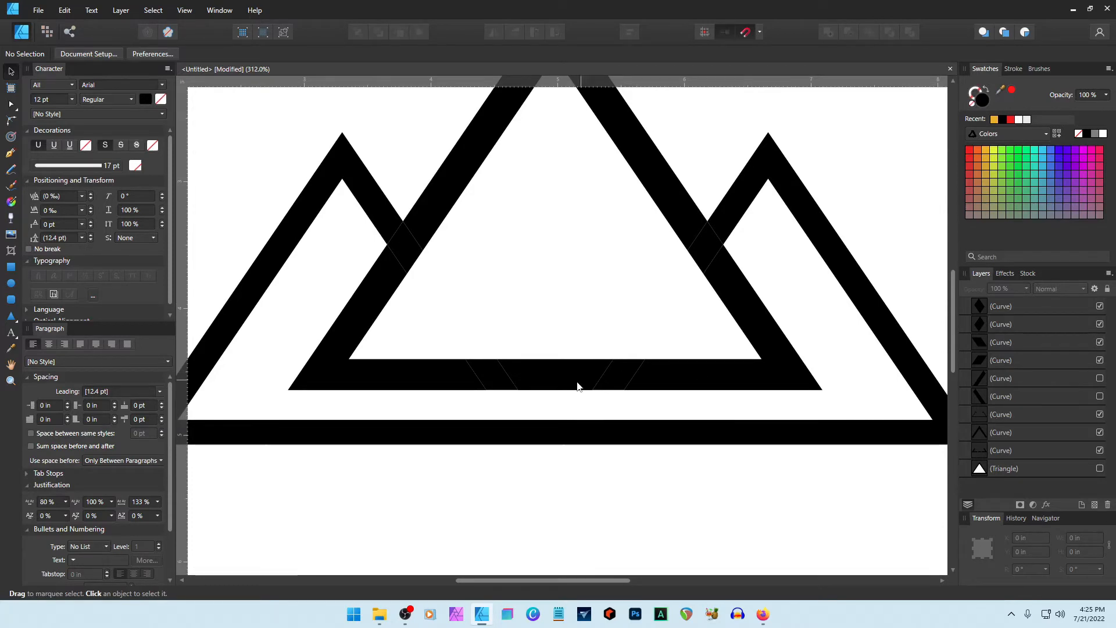
# Merge the six visible pieces of the central triangle, including its crossing segments, into one shape with the Add operation.
pyautogui.click(477, 377)
pyautogui.keyDown('shift'); pyautogui.click(616, 373); pyautogui.keyUp('shift')
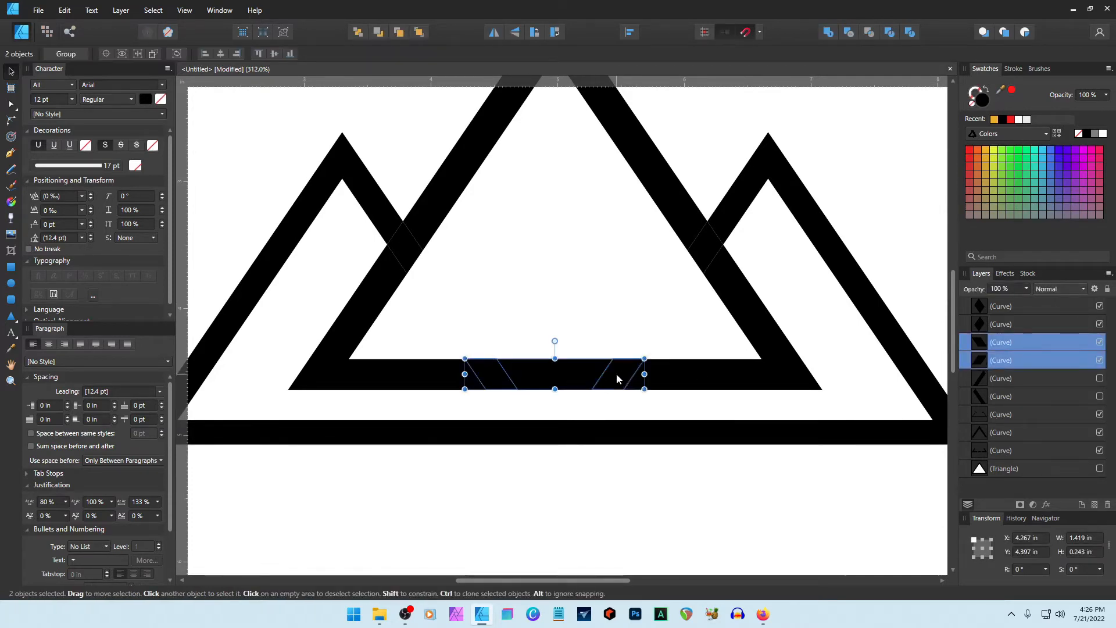
pyautogui.keyDown('shift'); pyautogui.click(706, 373); pyautogui.keyUp('shift')
pyautogui.keyDown('shift'); pyautogui.click(705, 238); pyautogui.keyUp('shift')
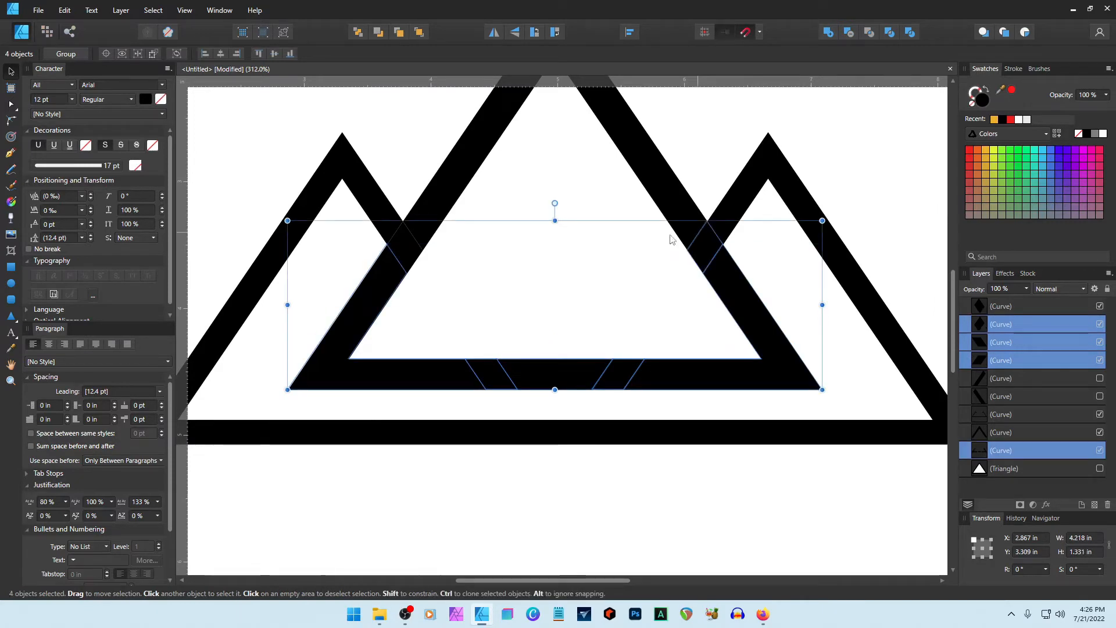
pyautogui.keyDown('shift'); pyautogui.click(406, 246); pyautogui.keyUp('shift')
pyautogui.keyDown('shift'); pyautogui.click(443, 191); pyautogui.keyUp('shift')
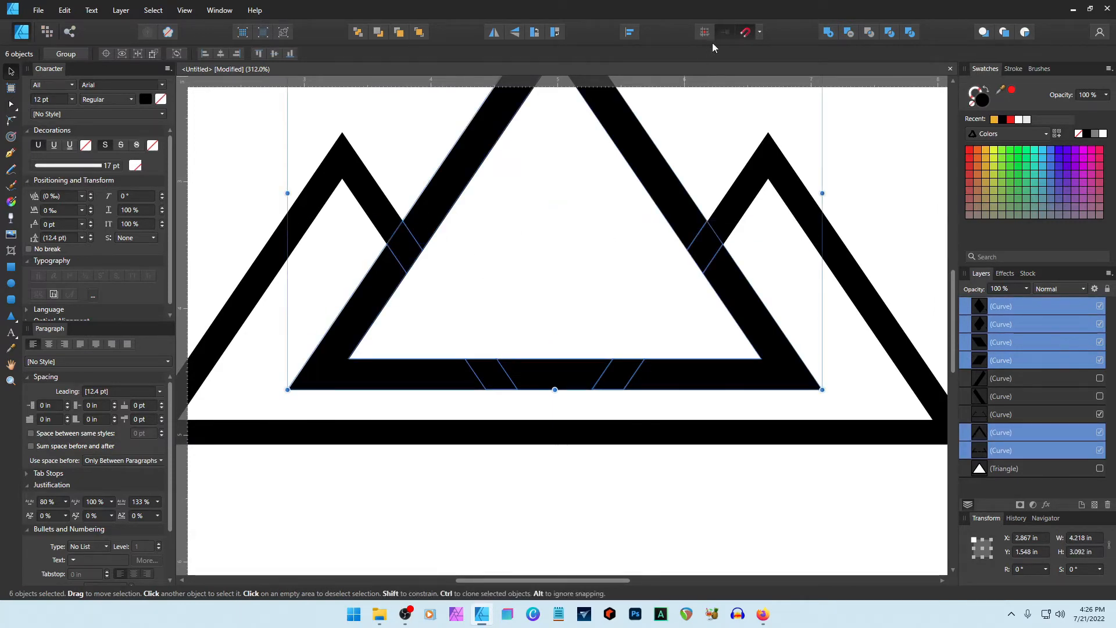
pyautogui.click(825, 32)
# Delete the two hidden diagonal pieces left inside the central triangle.
pyautogui.click(1003, 324)
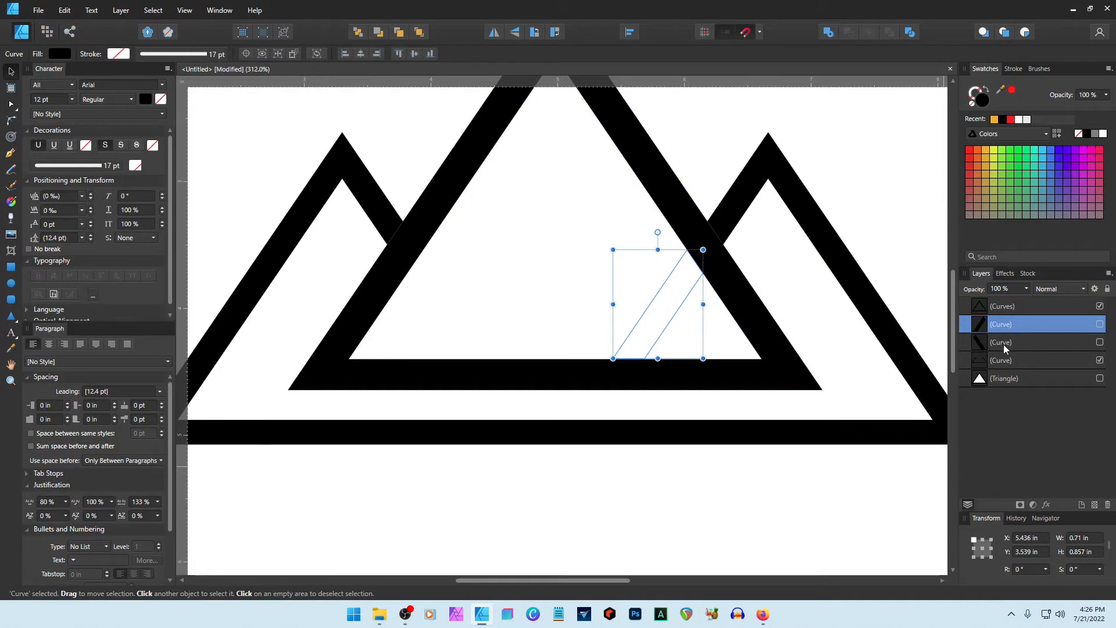
pyautogui.keyDown('shift'); pyautogui.click(1004, 343); pyautogui.keyUp('shift')
pyautogui.press('Delete')
pyautogui.click(751, 526)
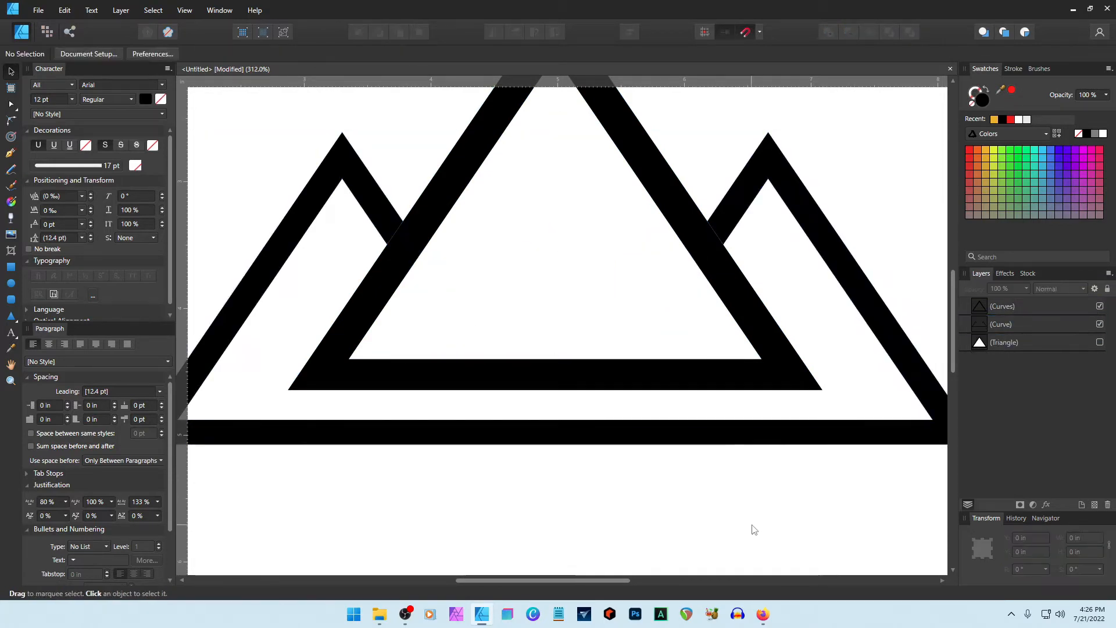
# Widen the side-frame shape outward on both sides to about 7.07 in, opening gaps beside the central triangle.
pyautogui.click(1004, 324)
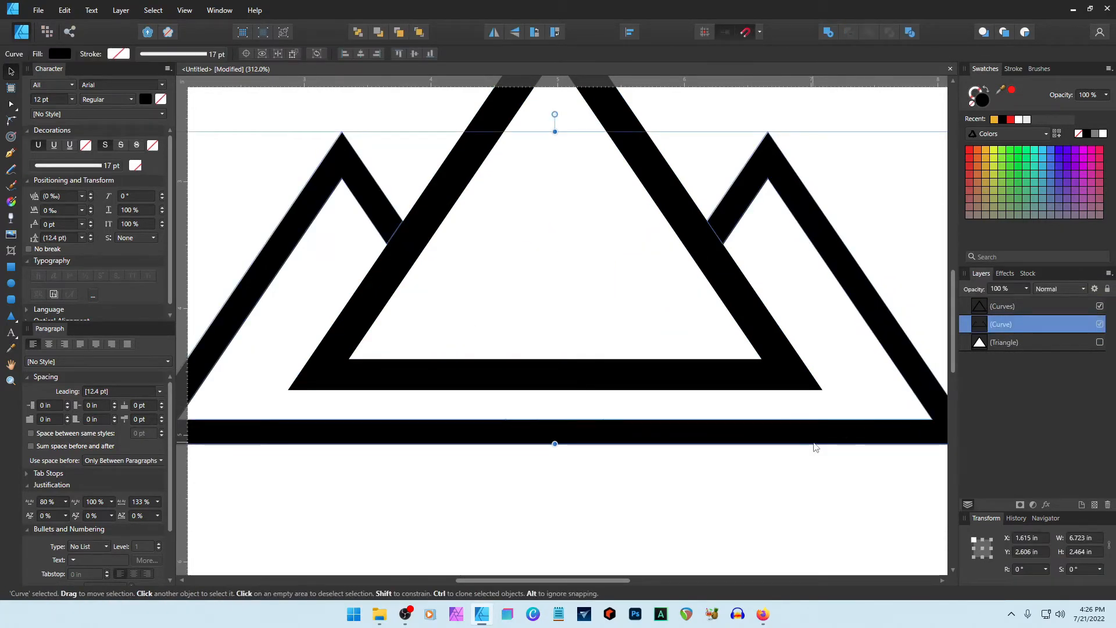
pyautogui.keyDown('ctrl'); pyautogui.scroll(-4, 813, 447); pyautogui.keyUp('ctrl')
pyautogui.moveTo(897, 362); pyautogui.dragTo(909, 362)
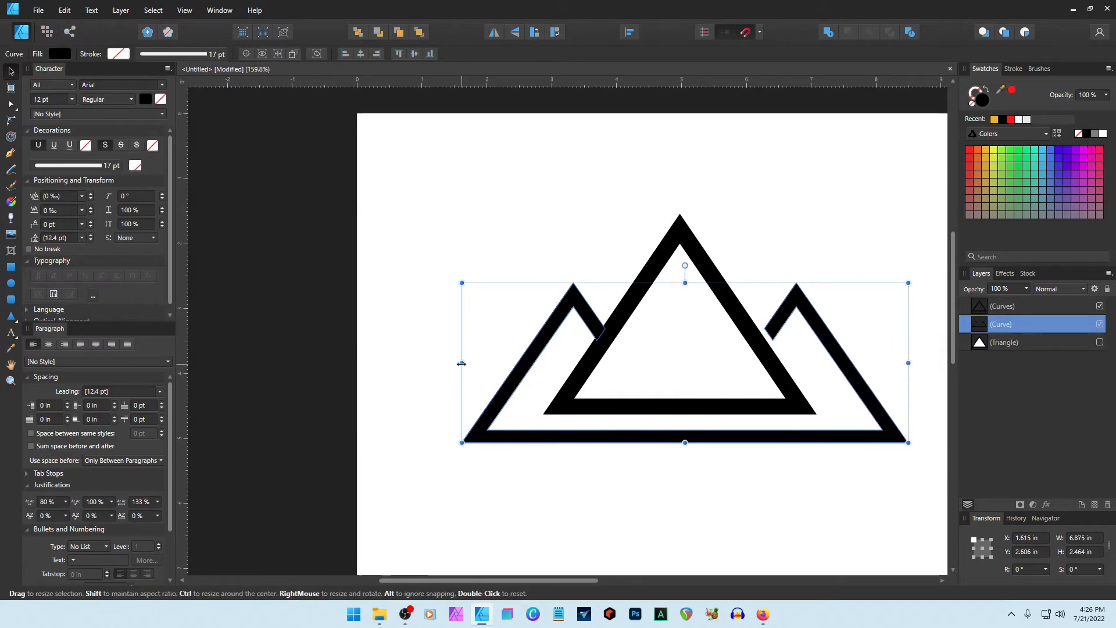
pyautogui.moveTo(462, 363); pyautogui.dragTo(450, 365)
pyautogui.moveTo(908, 363); pyautogui.dragTo(909, 363)
# Nudge the side-frame shape up to a Y position of about 2.55 in.
pyautogui.click(705, 464)
pyautogui.click(710, 439)
pyautogui.press('Up')
pyautogui.press('Up')
pyautogui.press('Up')
pyautogui.press('Up')
pyautogui.press('Up')
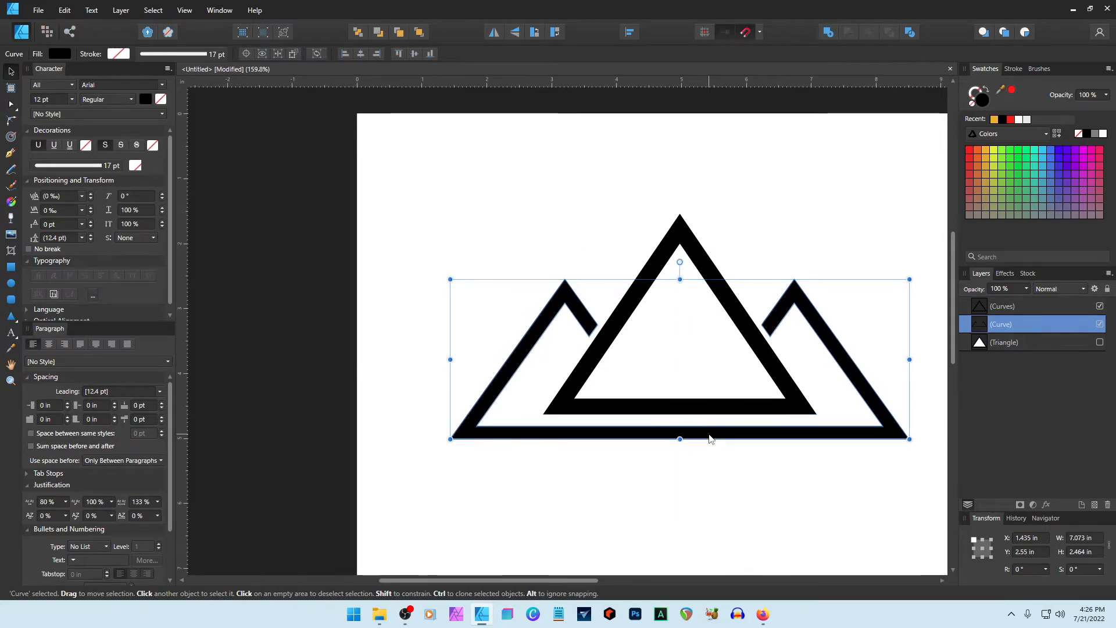
pyautogui.click(673, 567)
# Group the central triangle with the side frames and shrink the group to about 2.18 by 1.07 in near the page centre.
pyautogui.hscroll(3, 673, 568)
pyautogui.moveTo(319, 194); pyautogui.dragTo(905, 492)
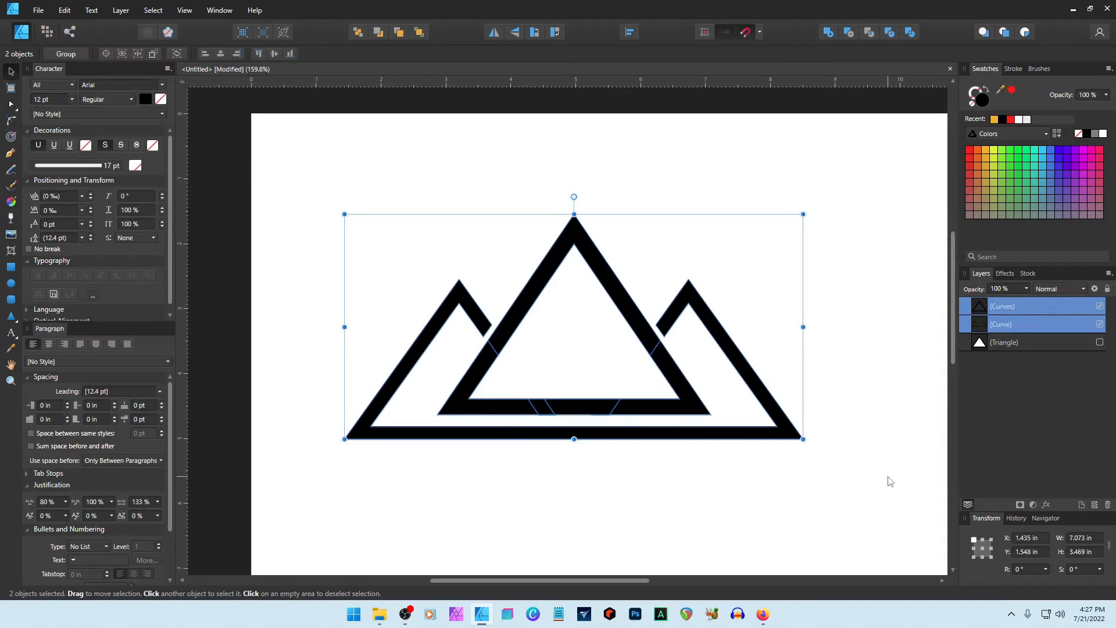
pyautogui.hotkey('ctrl', 'g')
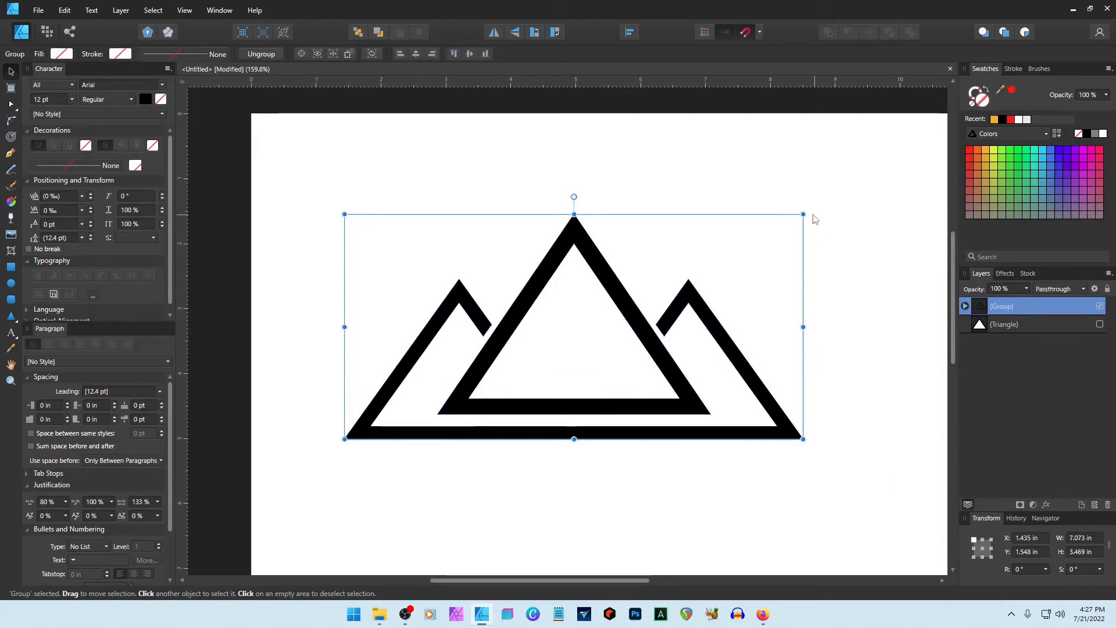
pyautogui.moveTo(804, 214); pyautogui.dragTo(484, 377)
pyautogui.moveTo(415, 431); pyautogui.dragTo(588, 354)
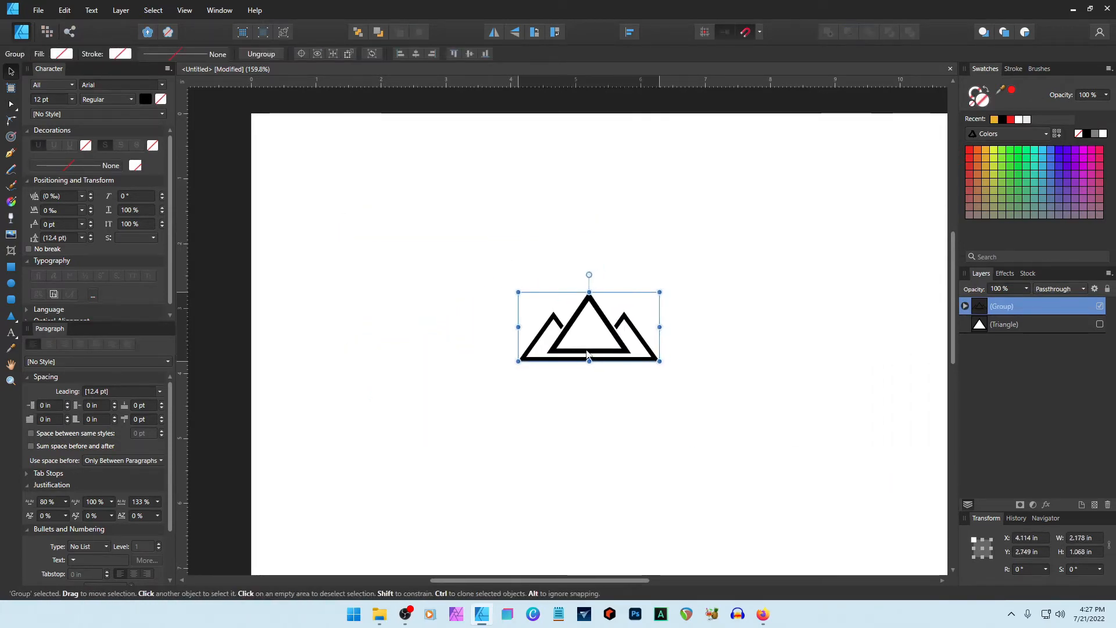
pyautogui.click(608, 445)
# Add the two-line text "Apex Coatings & Paints" beneath the triangles, enlarge it to 38.8 pt and centre-align it.
pyautogui.press('t')
pyautogui.click(533, 403)
pyautogui.write('Apex Coatings')
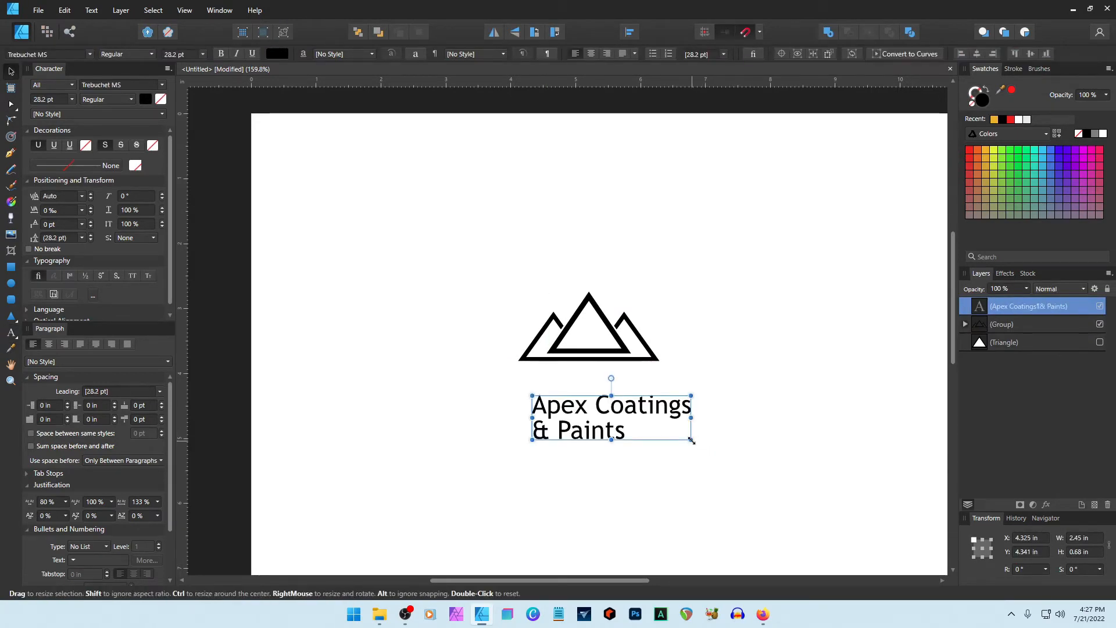
pyautogui.moveTo(691, 440); pyautogui.dragTo(748, 456)
pyautogui.click(591, 54)
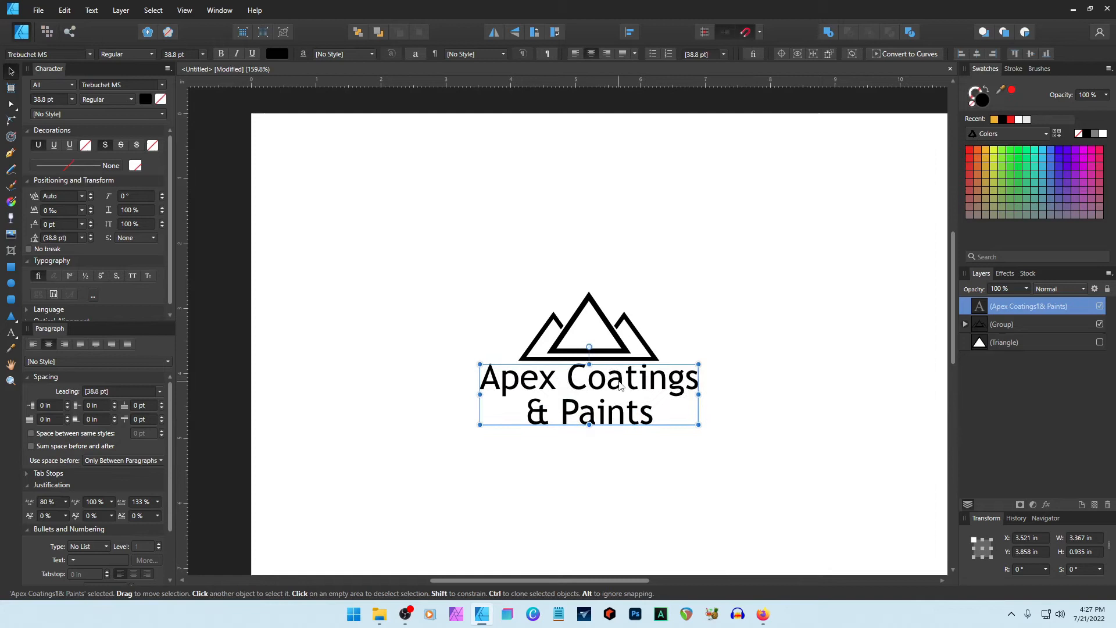
# Set the font size of the "& Paints" line to 24 pt.
pyautogui.doubleClick(643, 418)
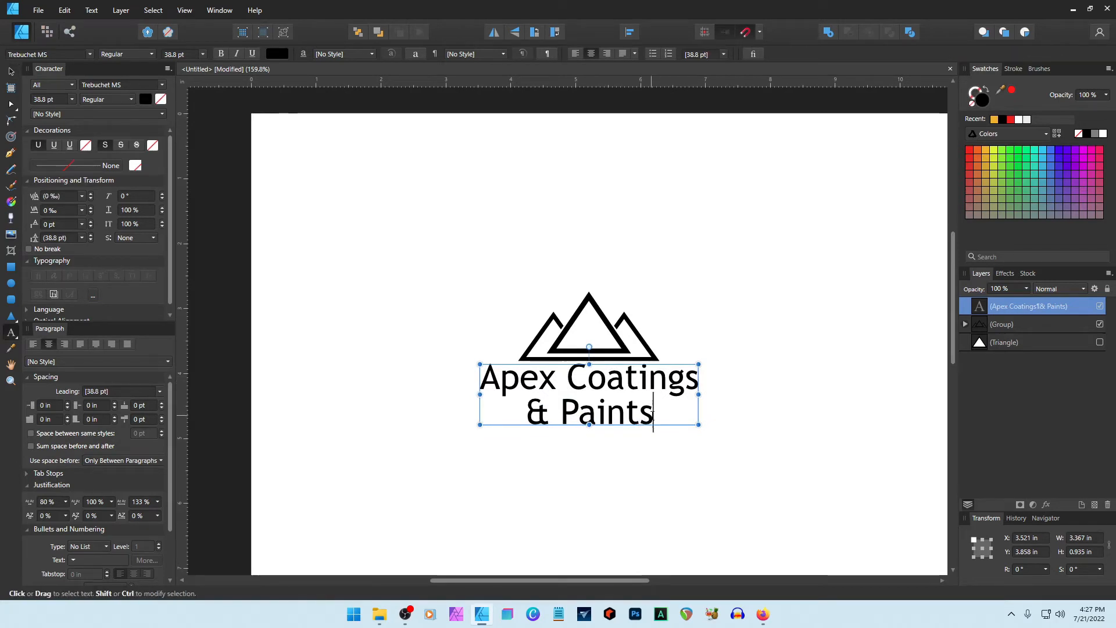
pyautogui.moveTo(654, 415); pyautogui.dragTo(526, 414)
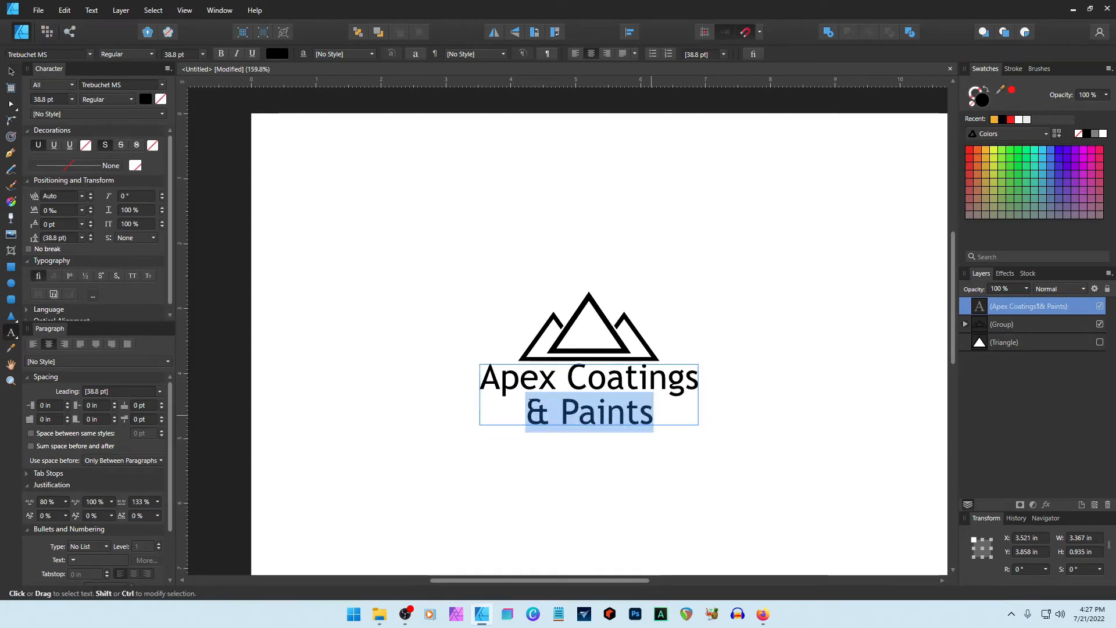
pyautogui.click(58, 100)
pyautogui.write('2')
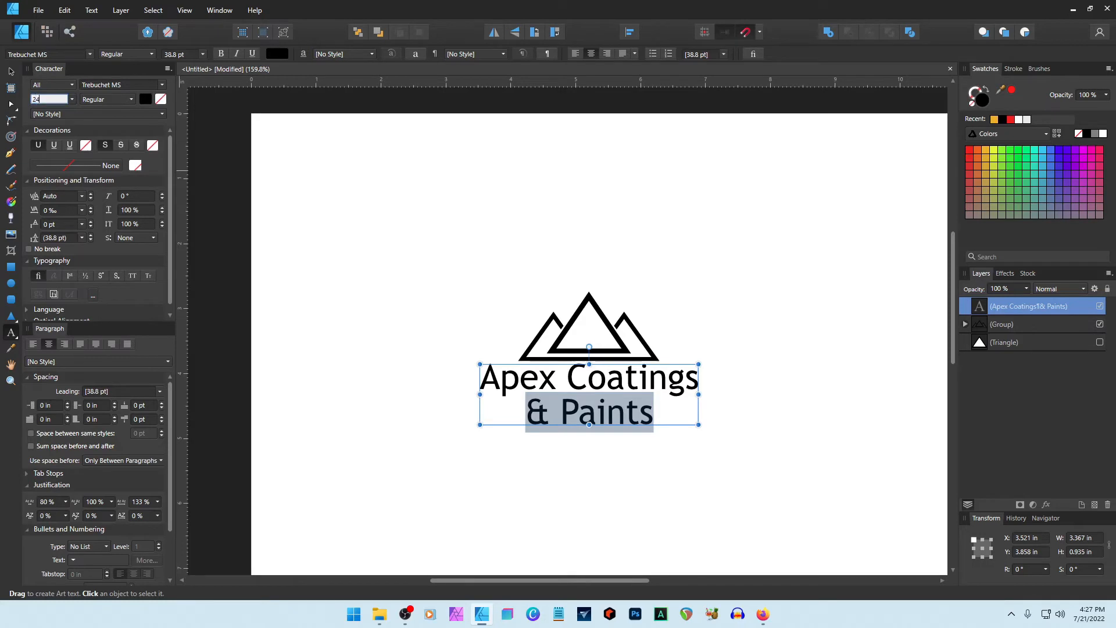
pyautogui.write('4')
pyautogui.press('Return')
# Tighten the tracking of the whole text to -38 ‰.
pyautogui.tripleClick(612, 405)
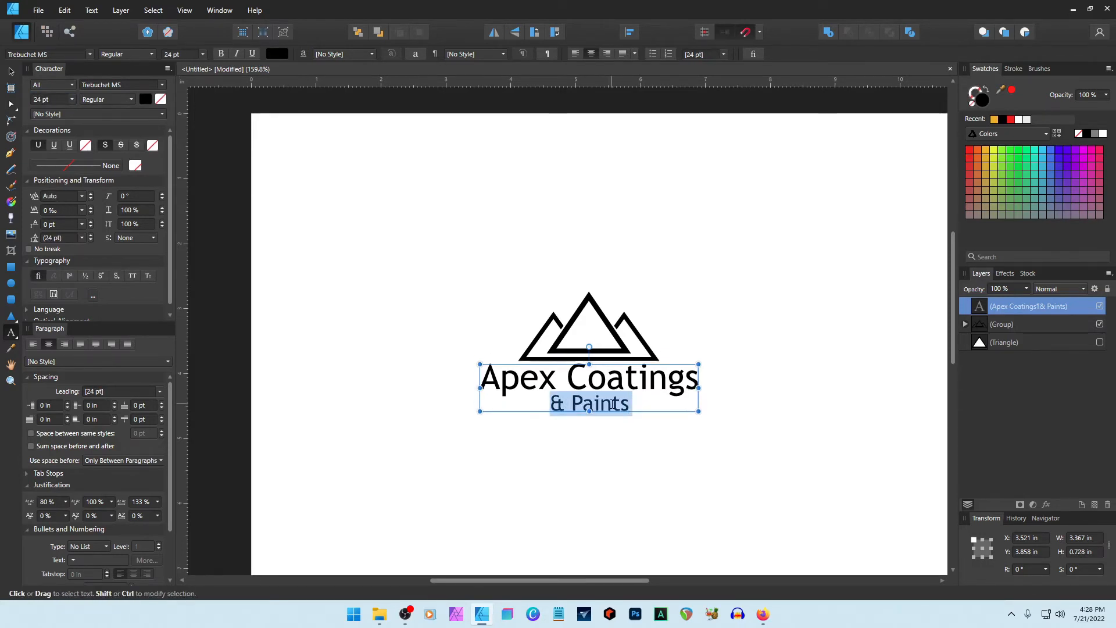
pyautogui.hotkey('ctrl', 'a')
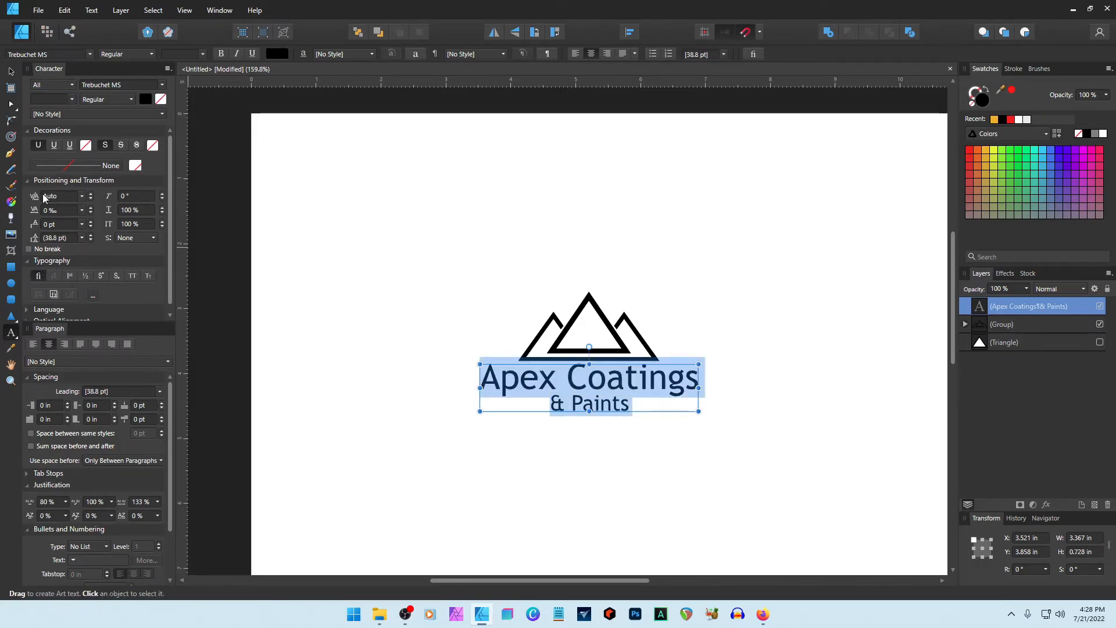
pyautogui.moveTo(91, 214); pyautogui.dragTo(132, 243)
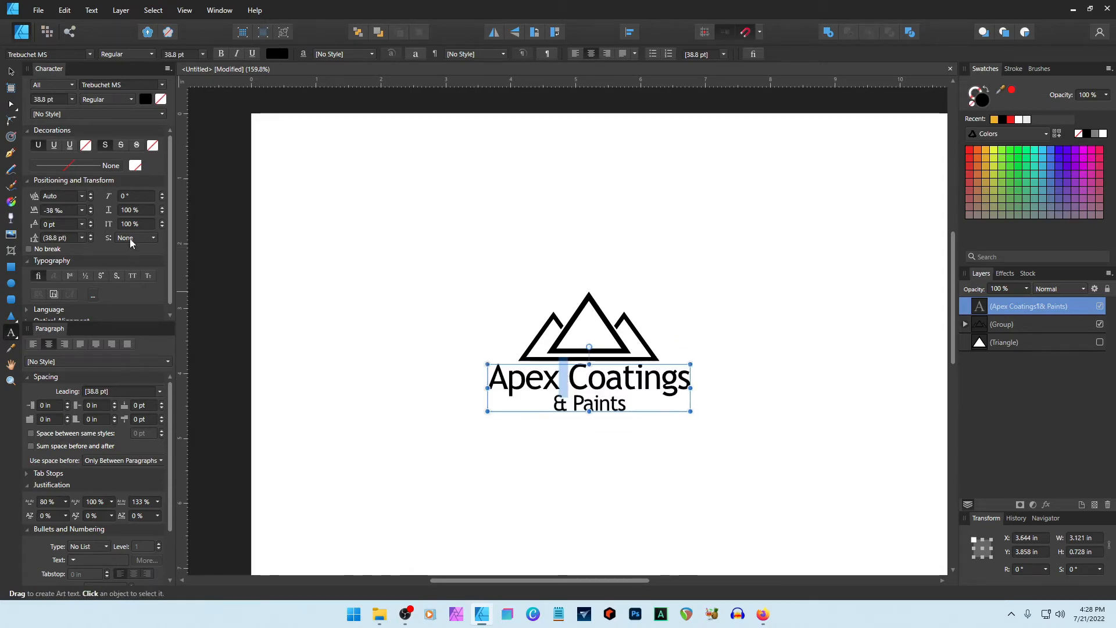
# Set the tracking of the space between "Apex" and "Coatings" to -150 ‰.
pyautogui.click(90, 212)
pyautogui.click(91, 212)
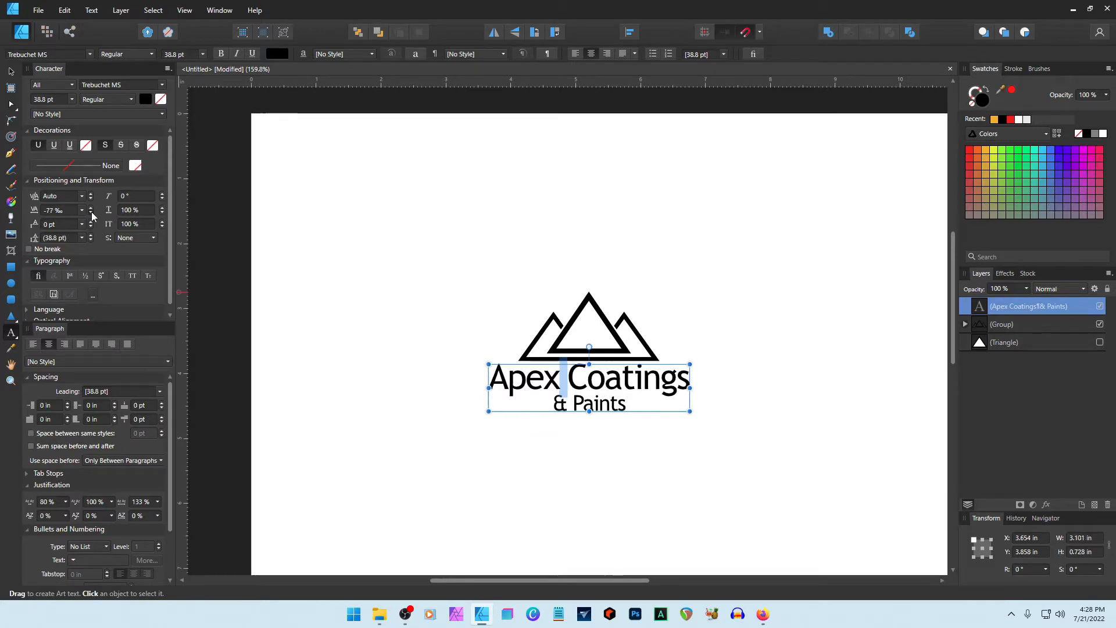
pyautogui.click(91, 212)
pyautogui.click(91, 213)
pyautogui.press('Escape')
pyautogui.click(428, 341)
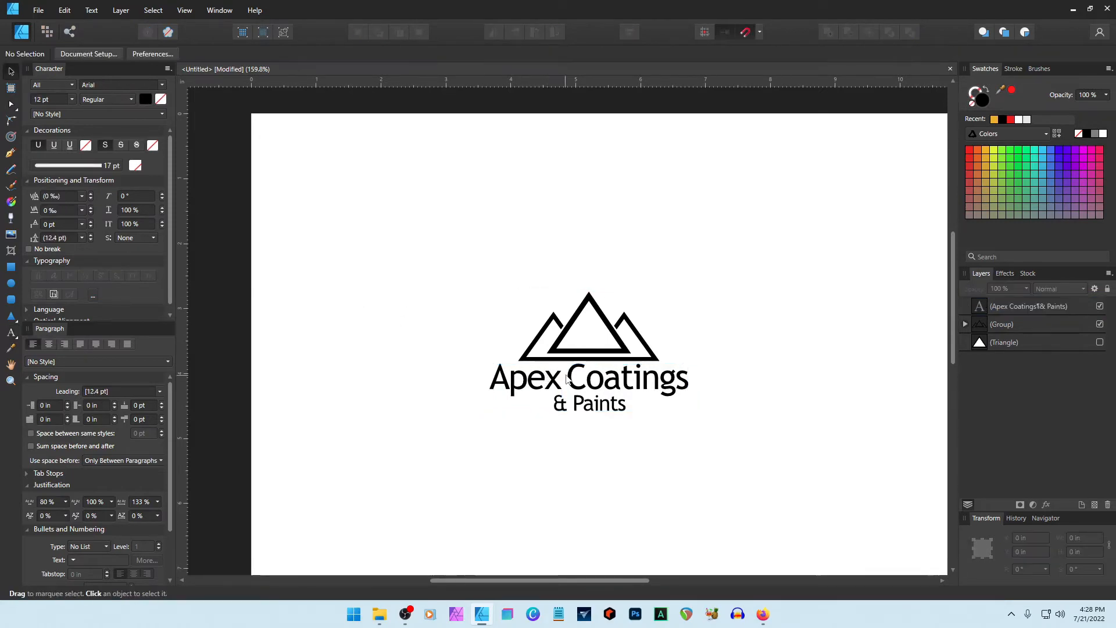
pyautogui.doubleClick(568, 379)
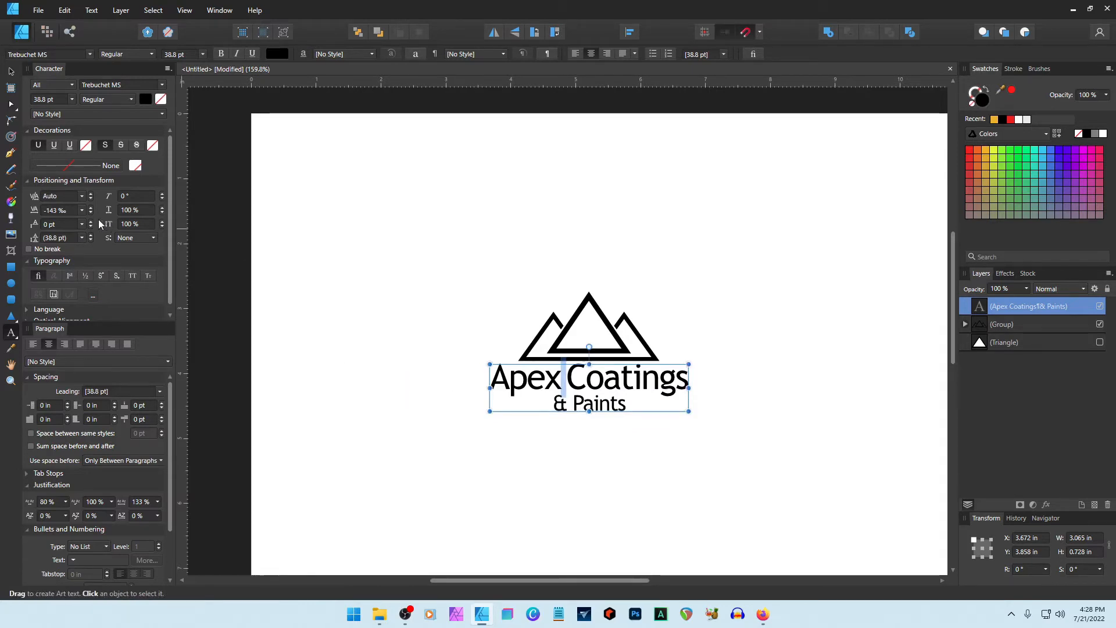
pyautogui.click(55, 212)
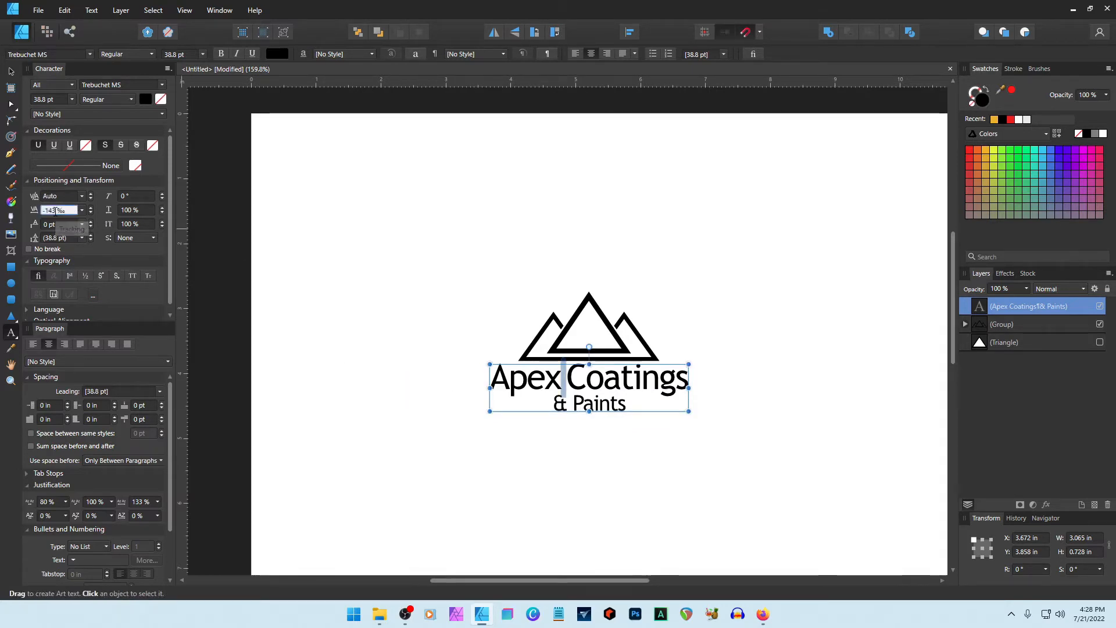
pyautogui.write('-150')
pyautogui.press('Return')
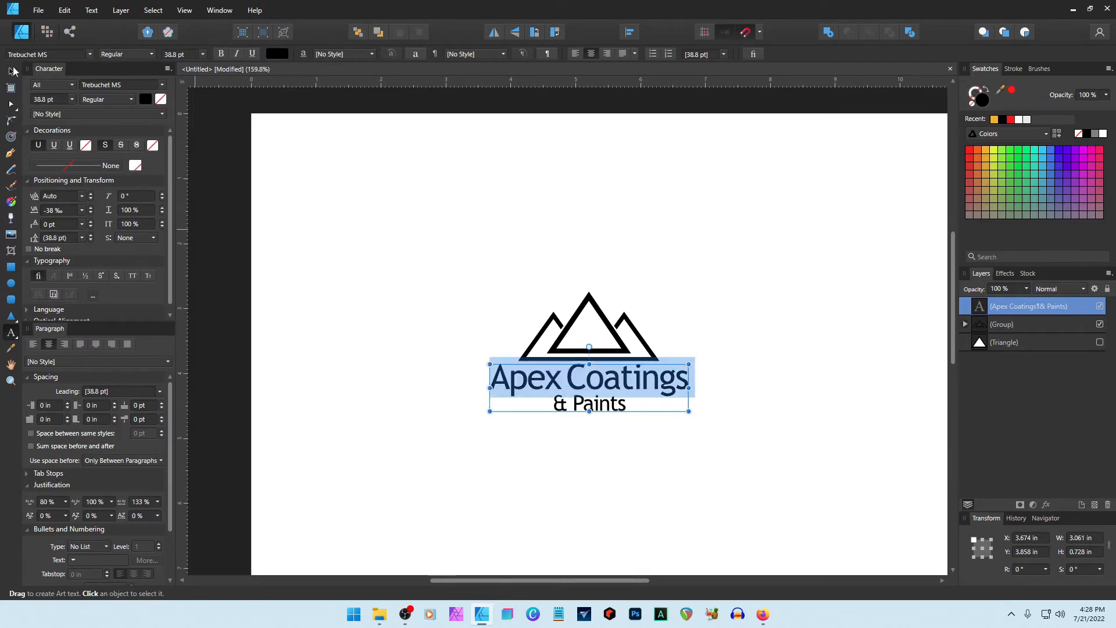
pyautogui.click(11, 71)
pyautogui.click(426, 231)
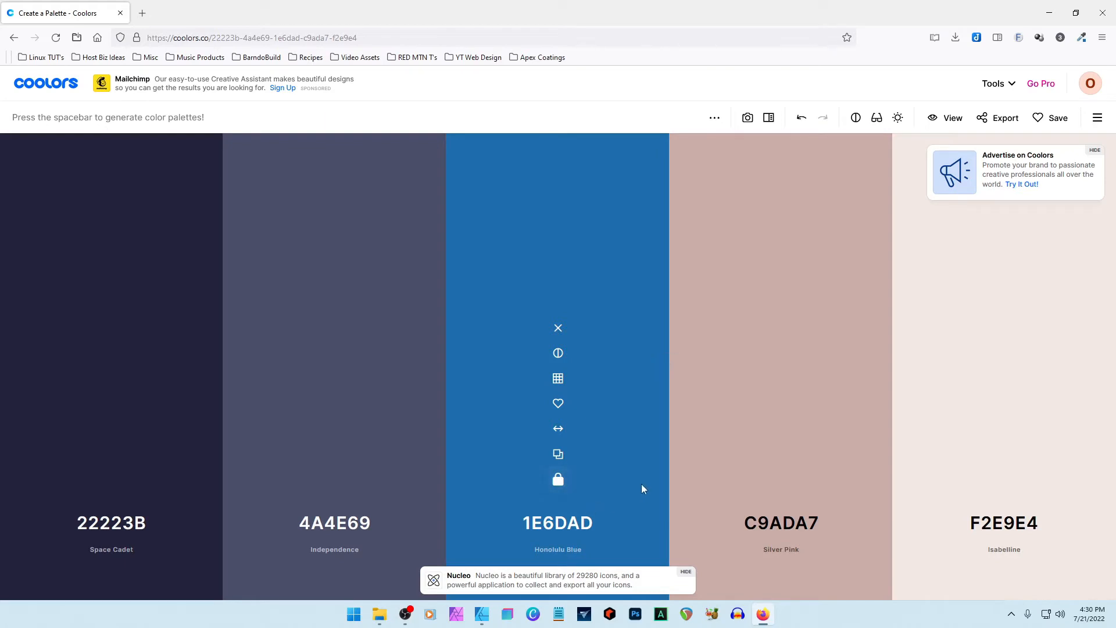
# In Coolors, generate new palettes around the locked blue 1E6DAD and place the Dark Moss Green beside it.
pyautogui.press('space')
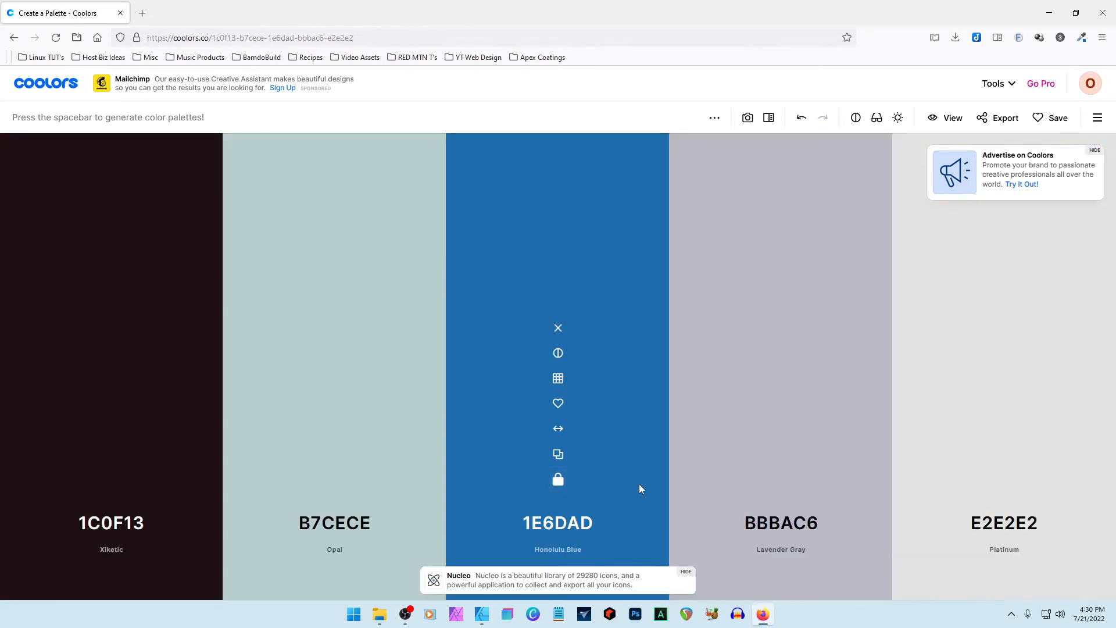
pyautogui.press('space')
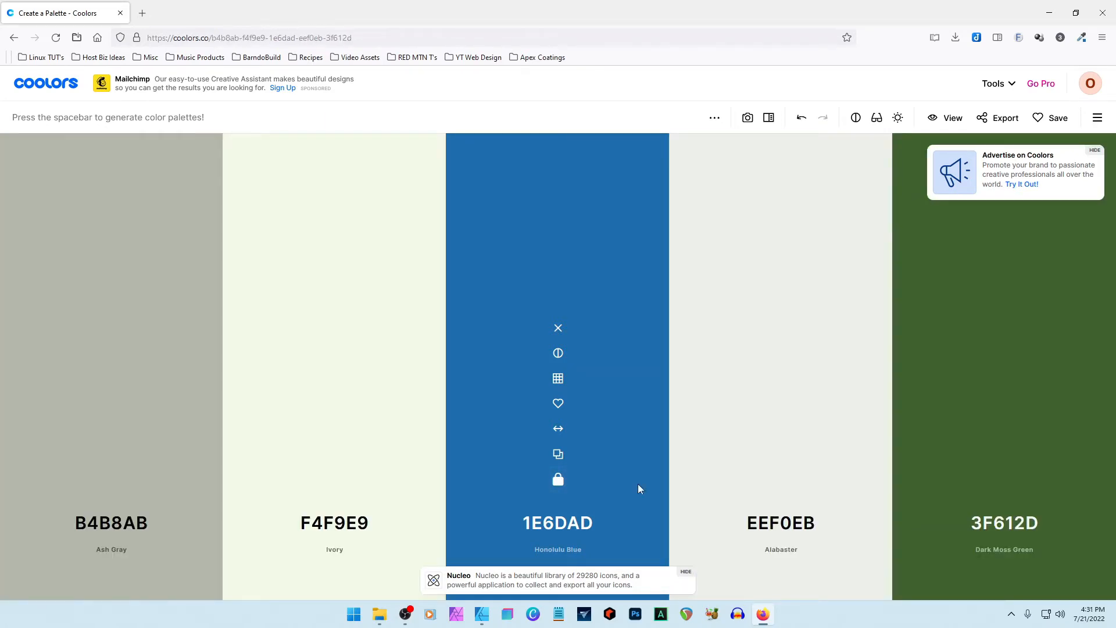
pyautogui.moveTo(1011, 430); pyautogui.dragTo(784, 526)
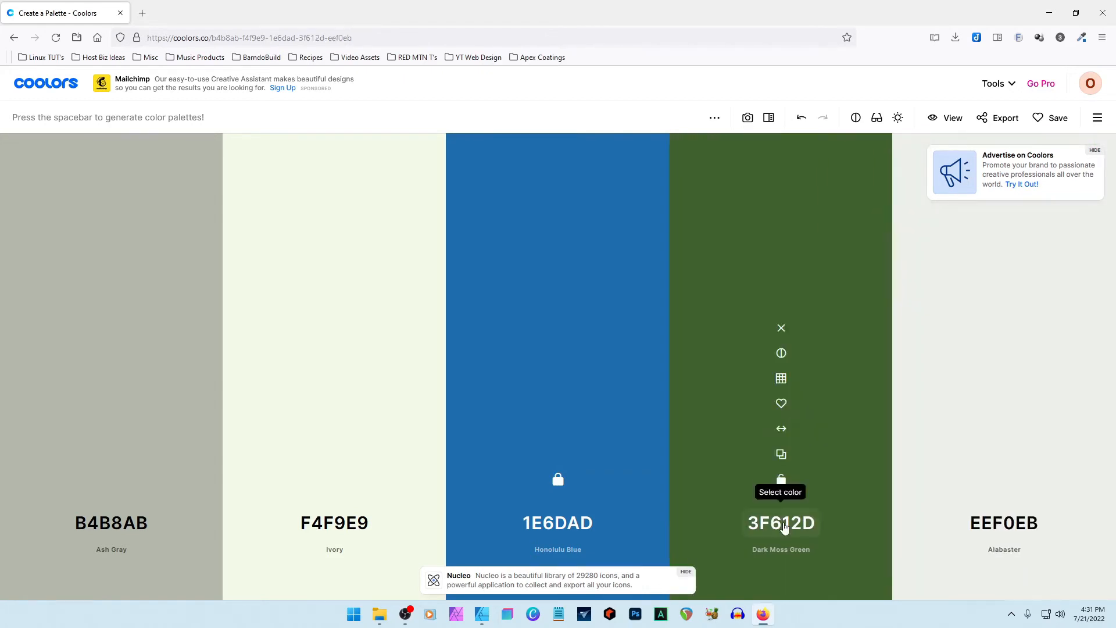
# Copy the green's hex code 3F612D and apply it as the central triangle's fill in Affinity Designer.
pyautogui.click(783, 525)
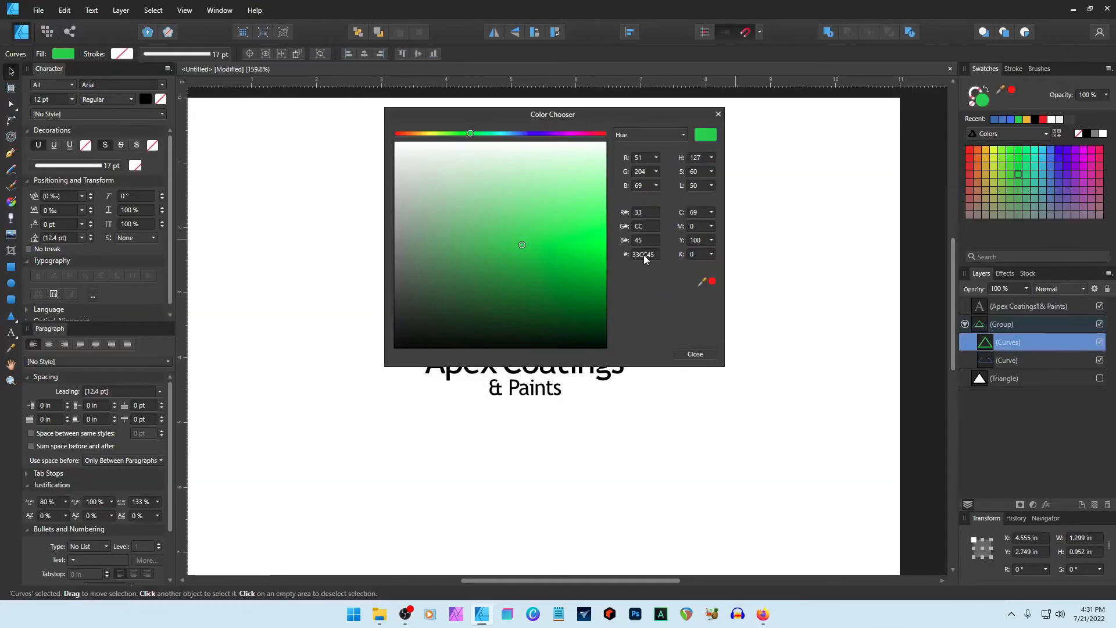
pyautogui.doubleClick(645, 251)
pyautogui.press('Return')
# Reduce the company text to a single "Apex Coatings" line beside the triangle icon and select the whole logo.
pyautogui.doubleClick(535, 376)
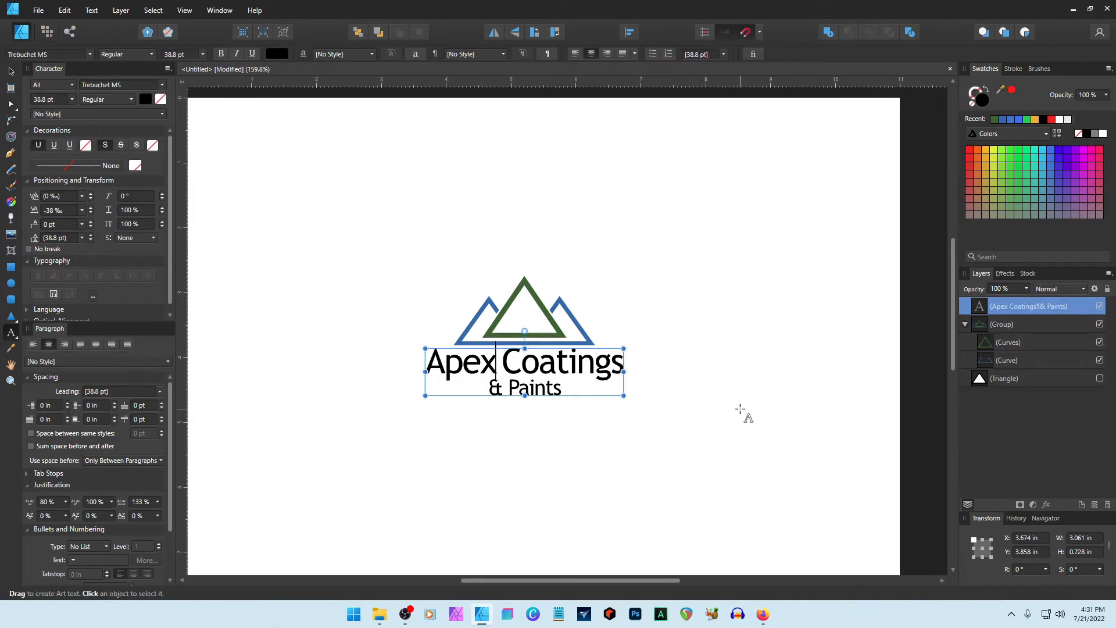
pyautogui.tripleClick(541, 379)
pyautogui.tripleClick(548, 369)
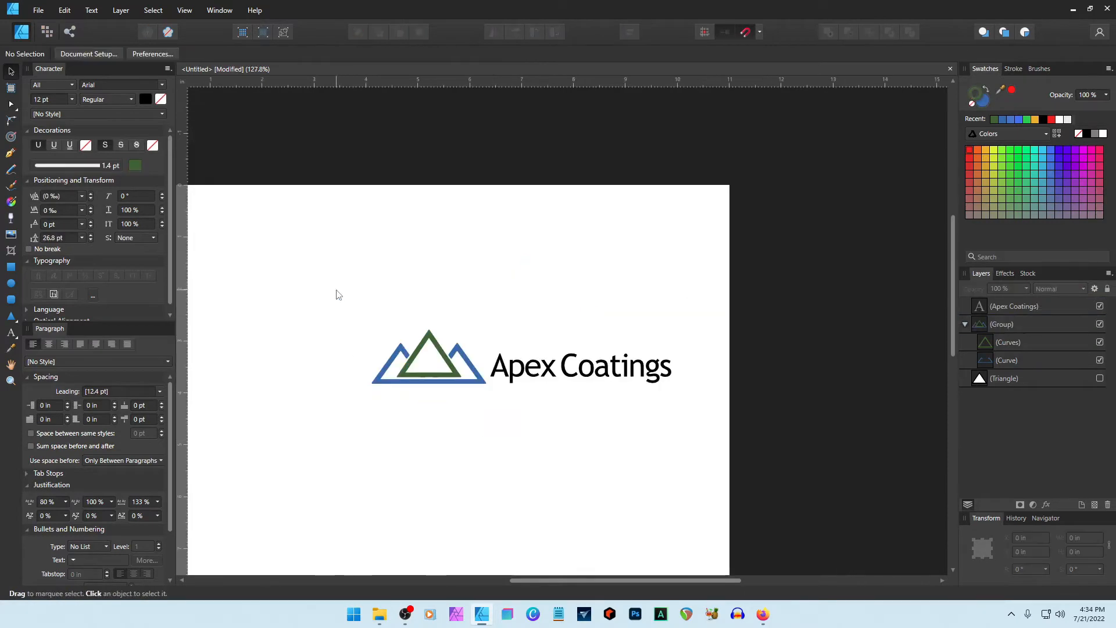
pyautogui.moveTo(338, 293); pyautogui.dragTo(717, 425)
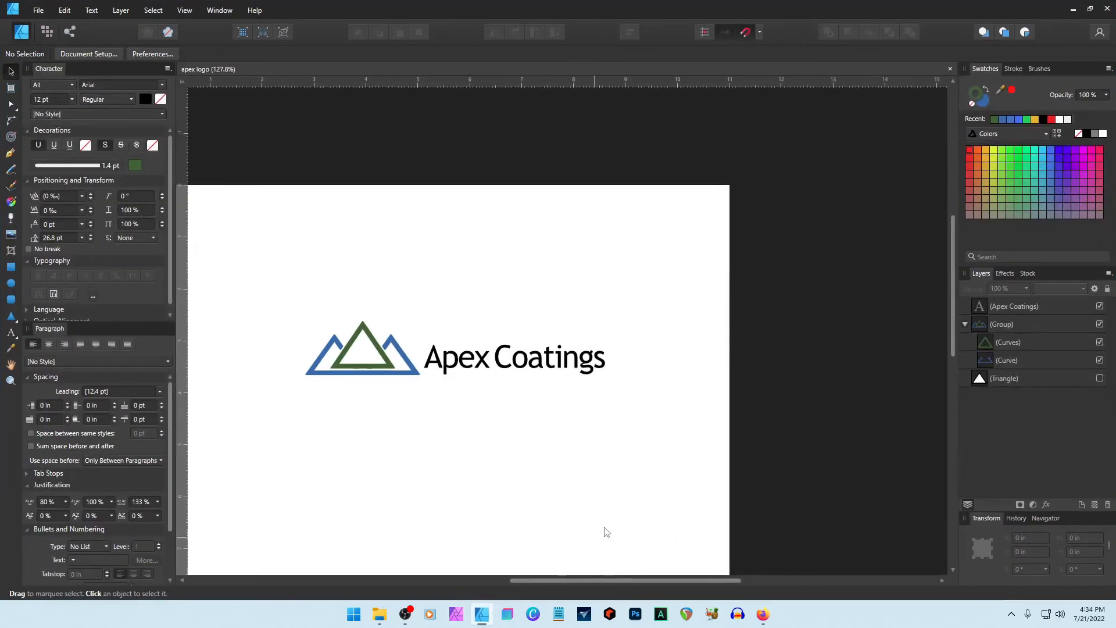
# In Coolors, generate a new palette around the locked blue 1E6DAD with 121420, 58B09C, FF7F11 and EEF0EB.
pyautogui.click(762, 613)
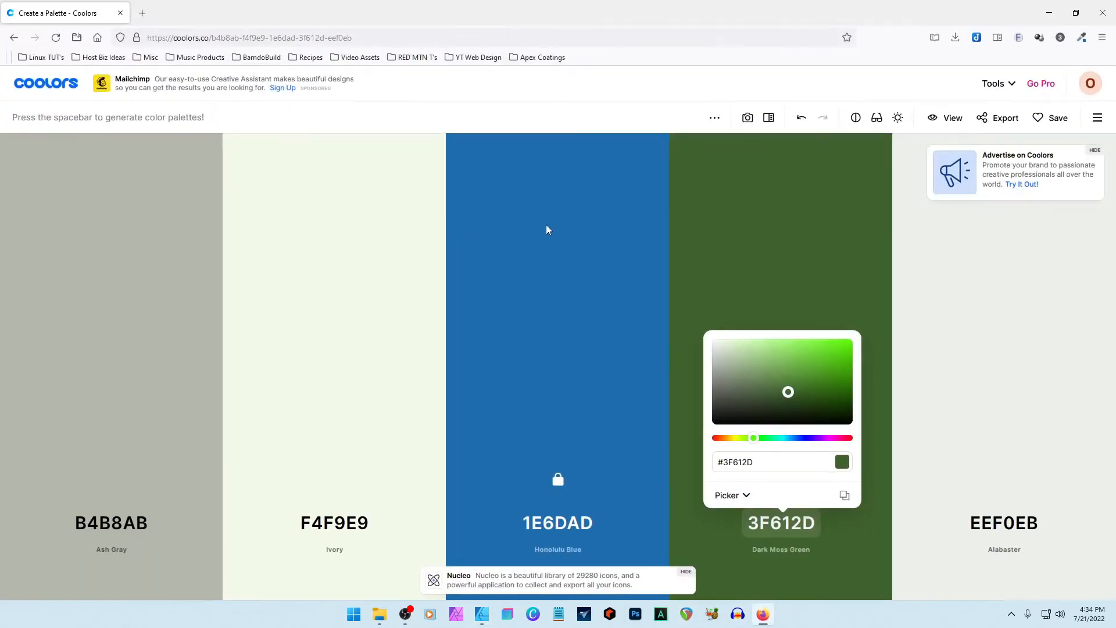
pyautogui.press('space')
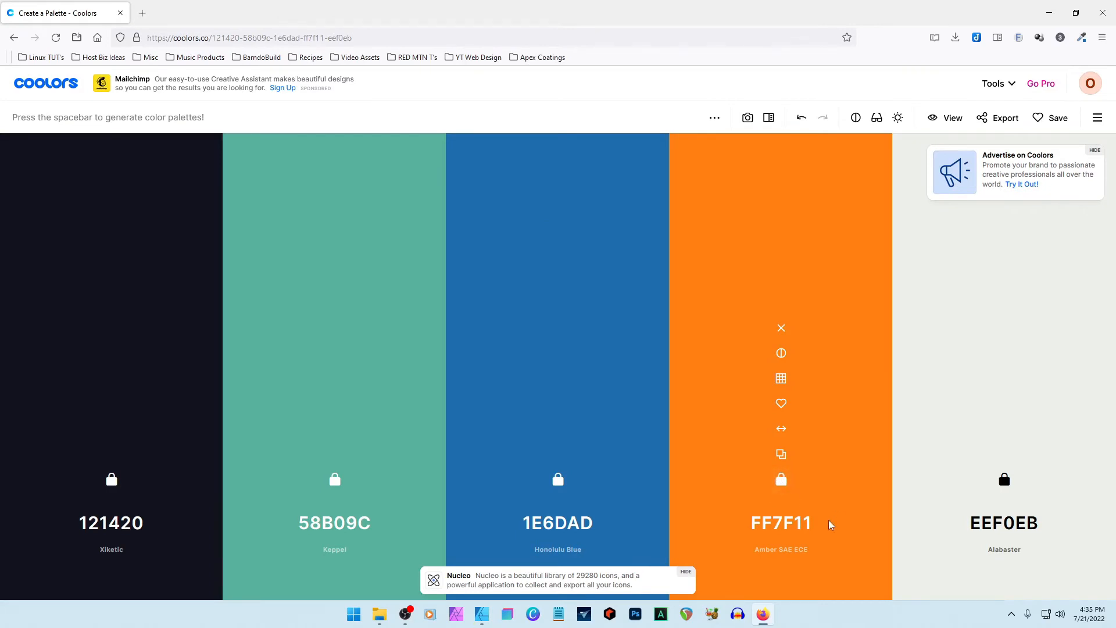
# Switch back to Affinity Designer and create a new web document from the SXGA 1280 x 1024 preset.
pyautogui.click(481, 613)
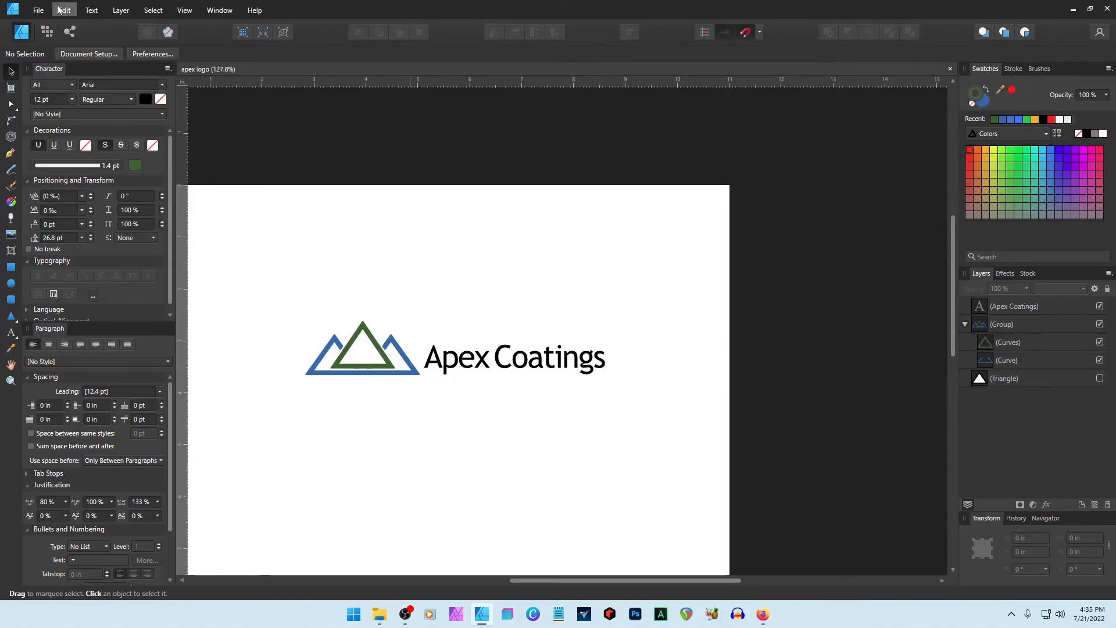
pyautogui.click(36, 10)
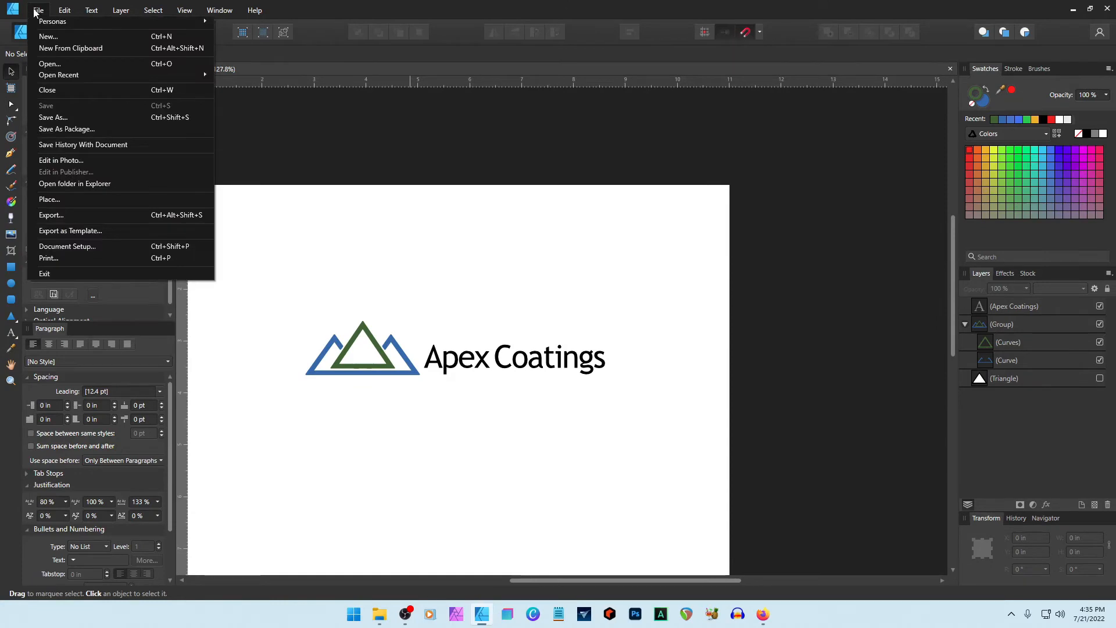
pyautogui.click(46, 36)
pyautogui.click(471, 126)
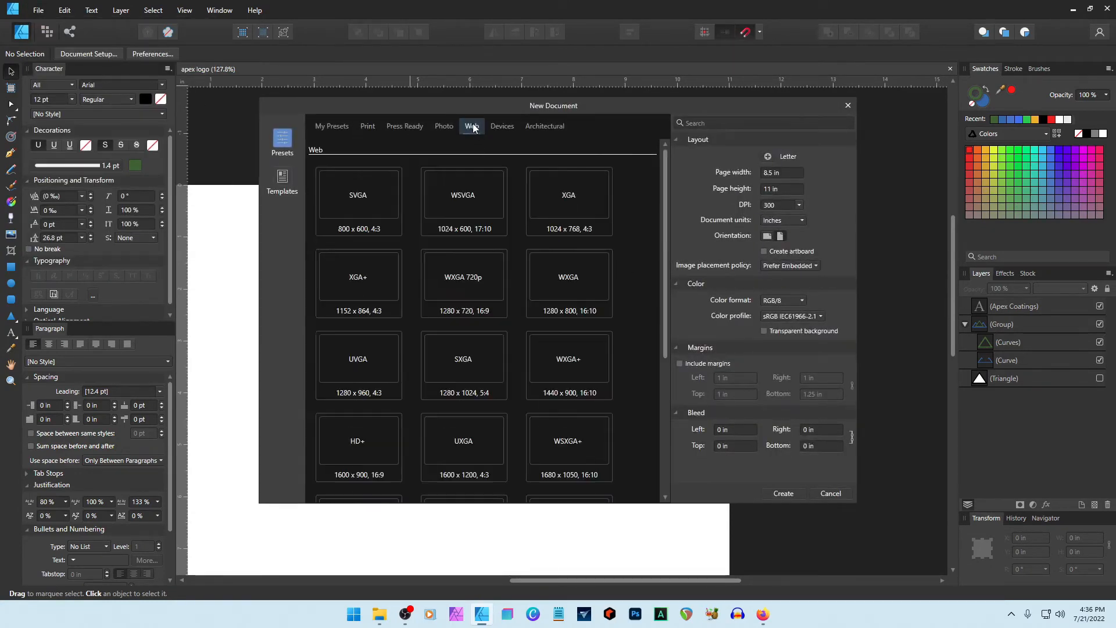
pyautogui.click(463, 363)
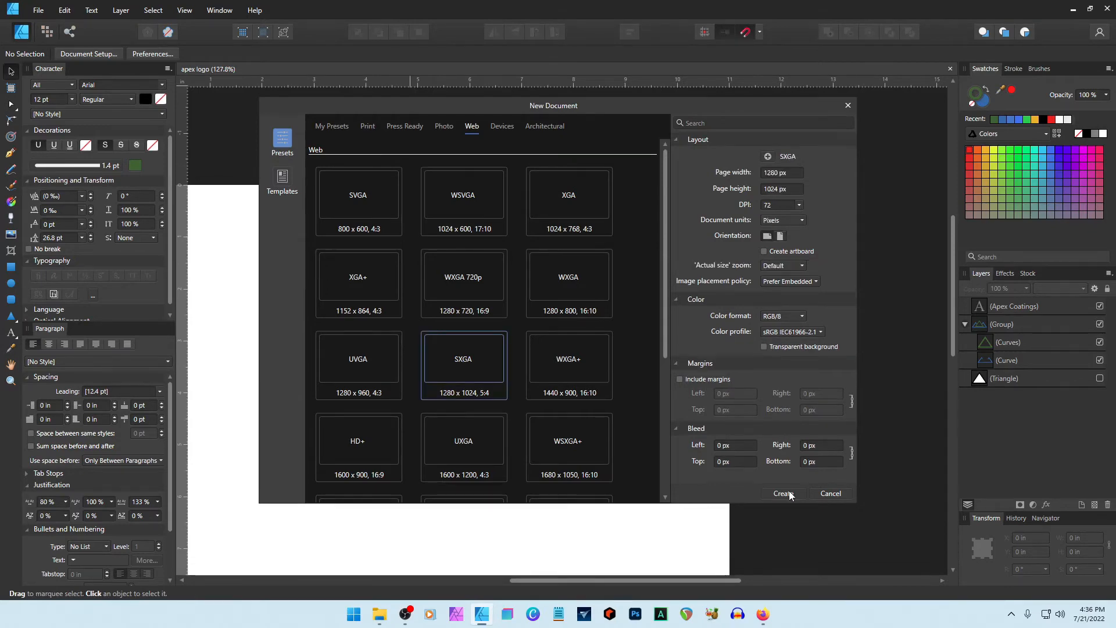
pyautogui.click(783, 493)
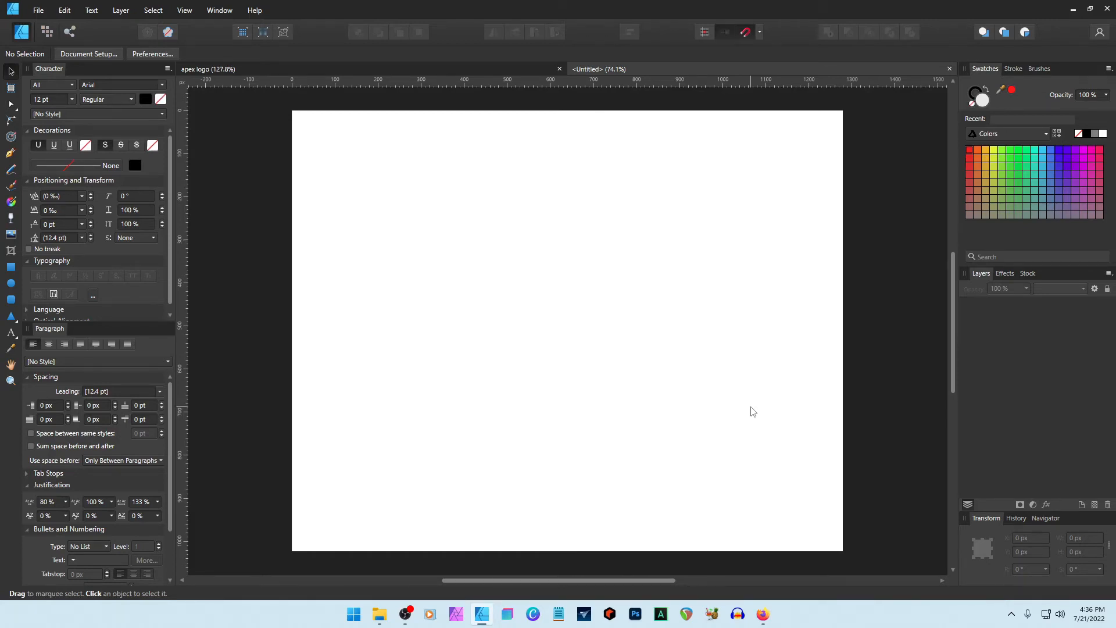
# Paste the palette screenshot and crop it to the narrow strip showing the five colour codes.
pyautogui.hotkey('ctrl', 'v')
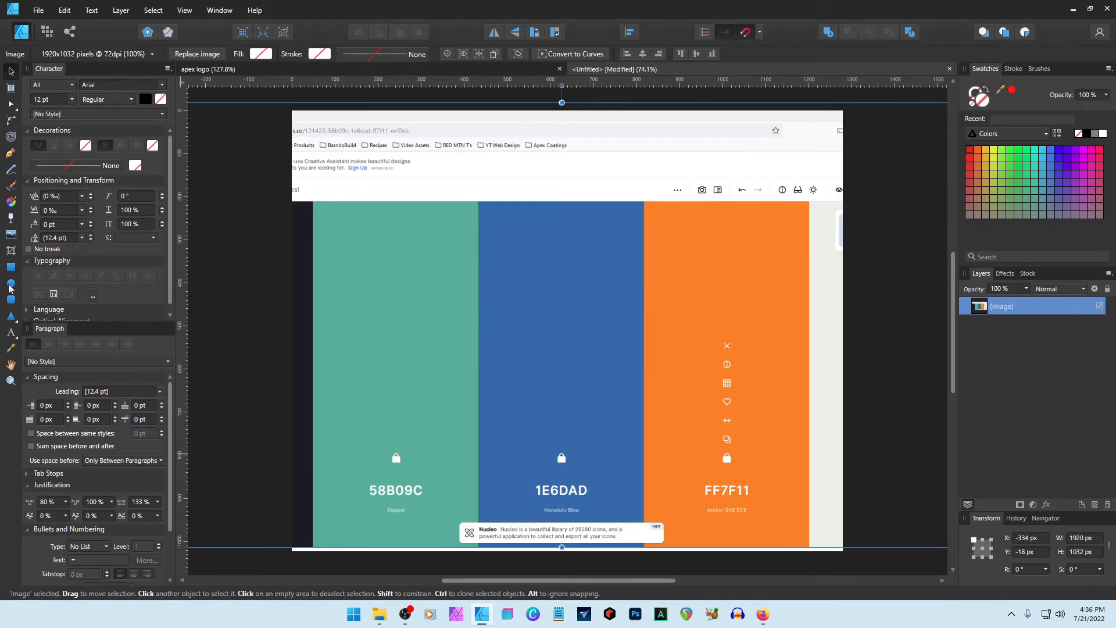
pyautogui.click(11, 251)
pyautogui.moveTo(561, 102); pyautogui.dragTo(573, 480)
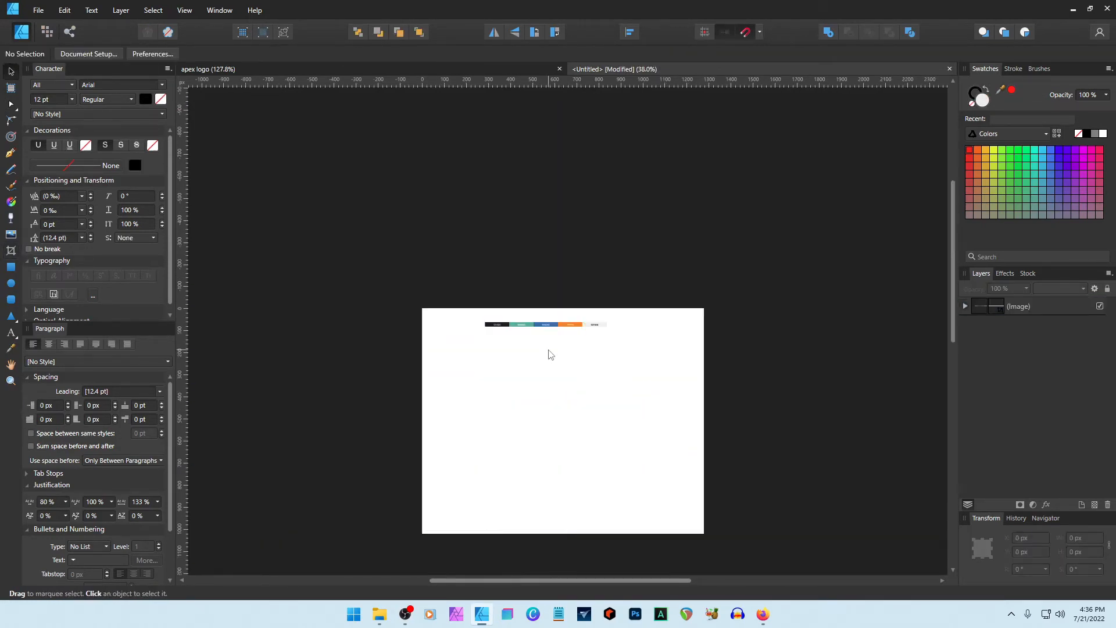
# Paste the Apex Coatings logo onto the page and group its triangle icon with the text.
pyautogui.hotkey('ctrl', 'v')
pyautogui.moveTo(699, 511); pyautogui.dragTo(520, 397)
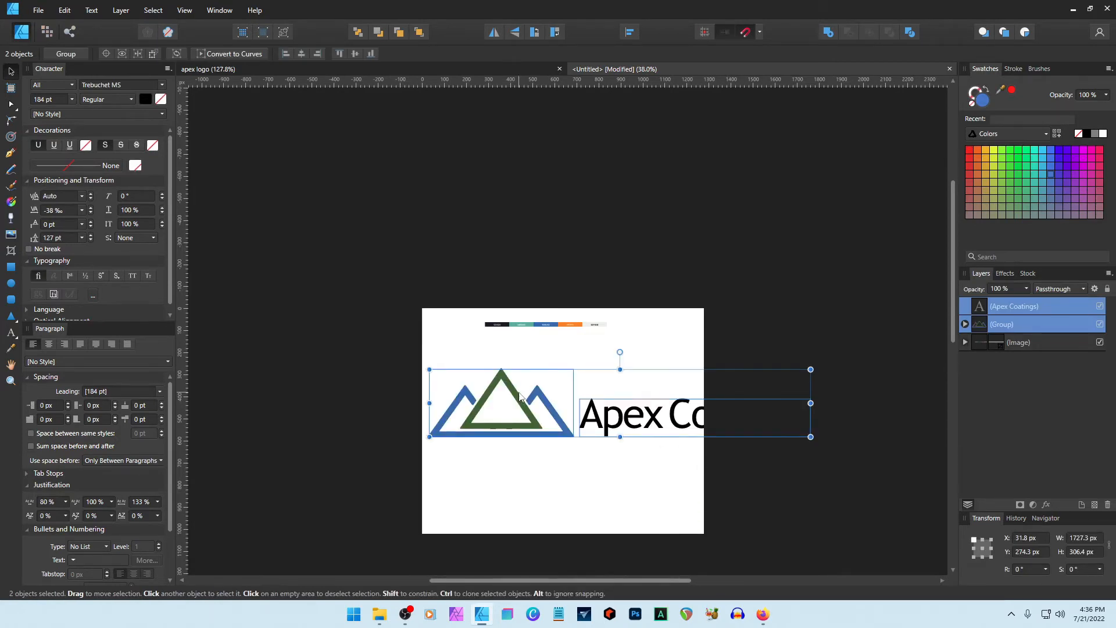
pyautogui.hotkey('ctrl', 'g')
# Scale the logo group down to about 221 px wide with strokes scaling with the object, and place it near the page's upper-left corner.
pyautogui.moveTo(810, 369); pyautogui.dragTo(517, 427)
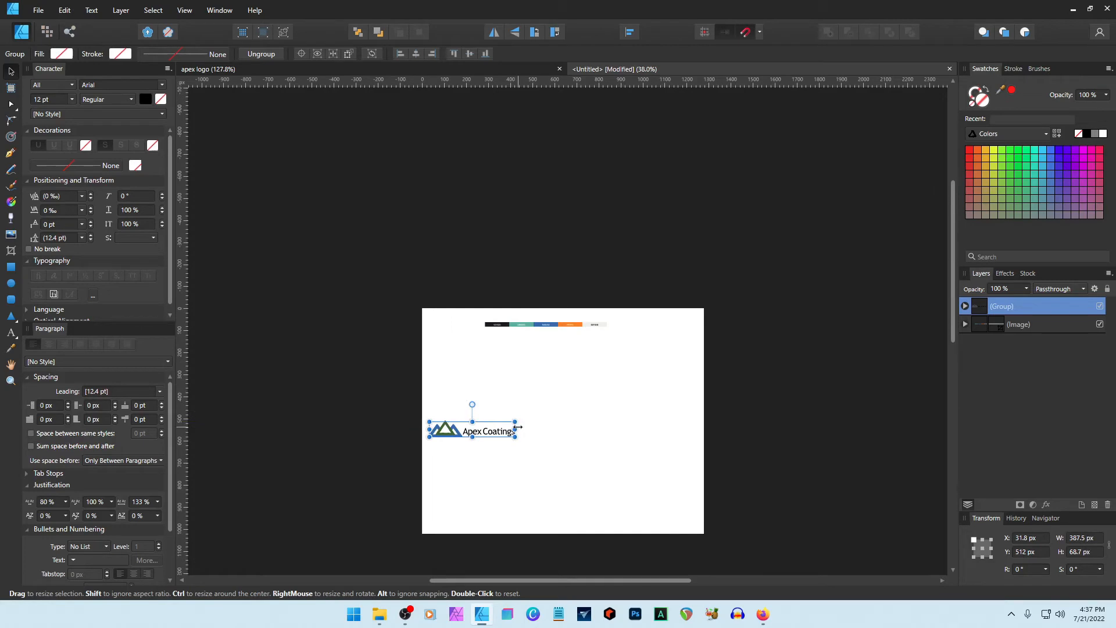
pyautogui.hotkey('ctrl', 'z')
pyautogui.click(1013, 69)
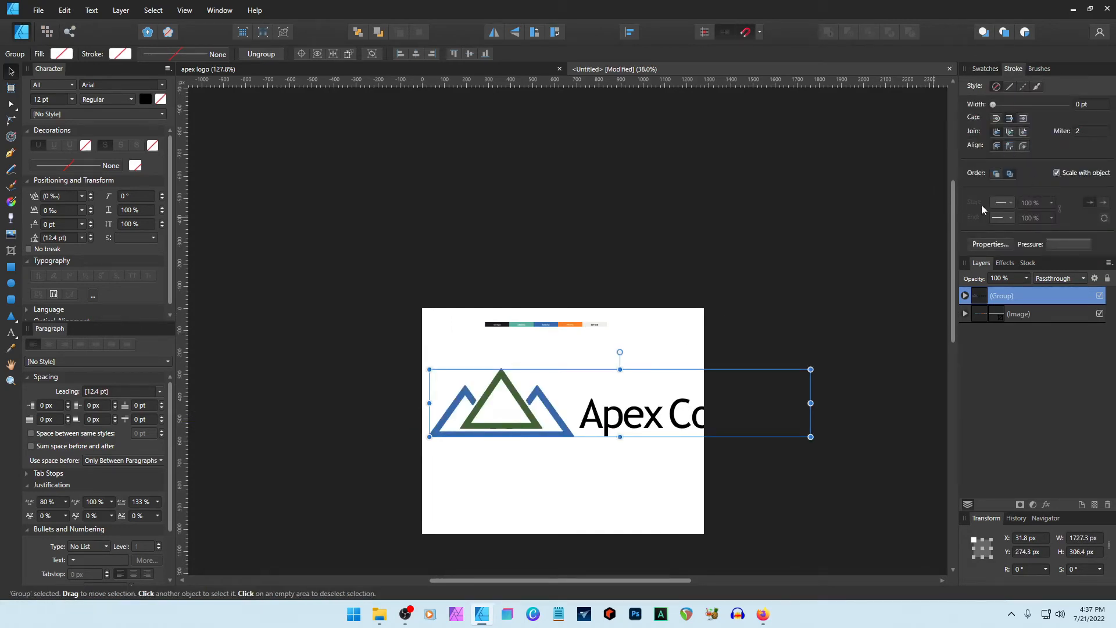
pyautogui.moveTo(810, 369); pyautogui.dragTo(478, 433)
pyautogui.moveTo(460, 432); pyautogui.dragTo(466, 331)
# Move the palette strip to the page's upper-right corner.
pyautogui.scroll(3, 526, 393)
pyautogui.scroll(3, 526, 393)
pyautogui.scroll(-2, 584, 238)
pyautogui.moveTo(587, 235); pyautogui.dragTo(794, 214)
# Place the logo group below the palette image in the layer order and rename it "Logo".
pyautogui.moveTo(982, 294); pyautogui.dragTo(981, 354)
pyautogui.doubleClick(1000, 314)
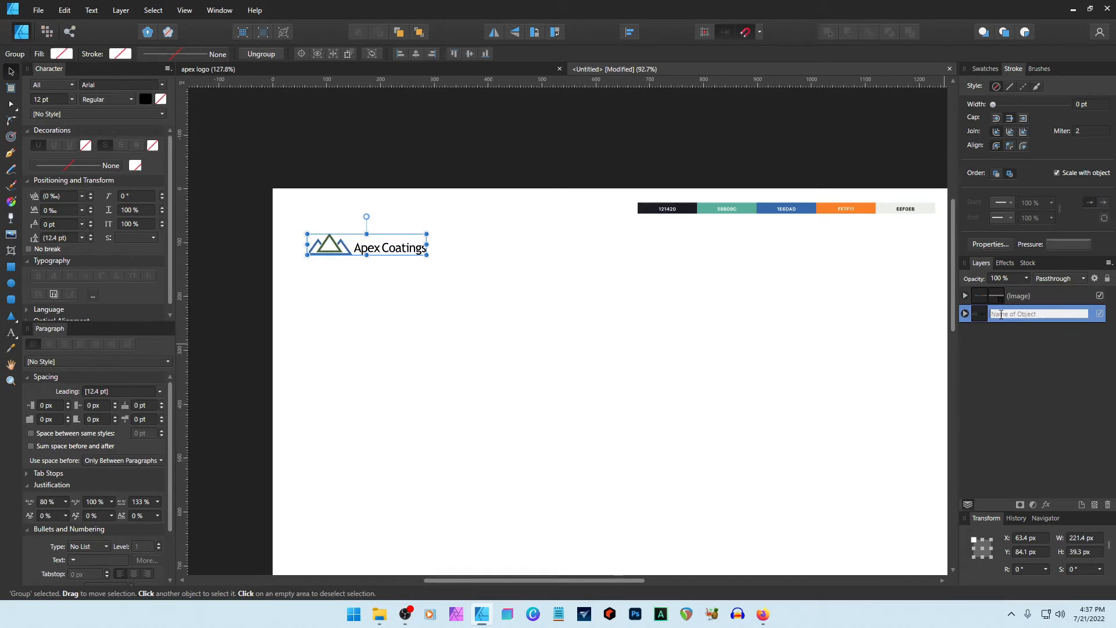
pyautogui.write('Logo')
pyautogui.press('Return')
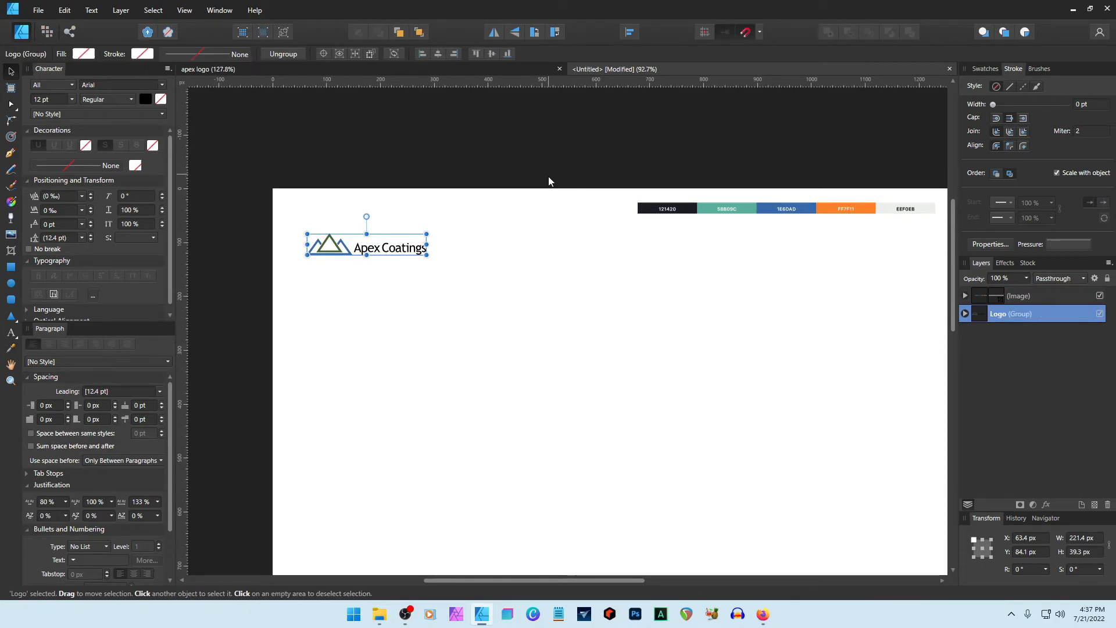
# Draw a 1280 × 1024 px rectangle covering the whole page and fill it with black without a stroke.
pyautogui.click(11, 267)
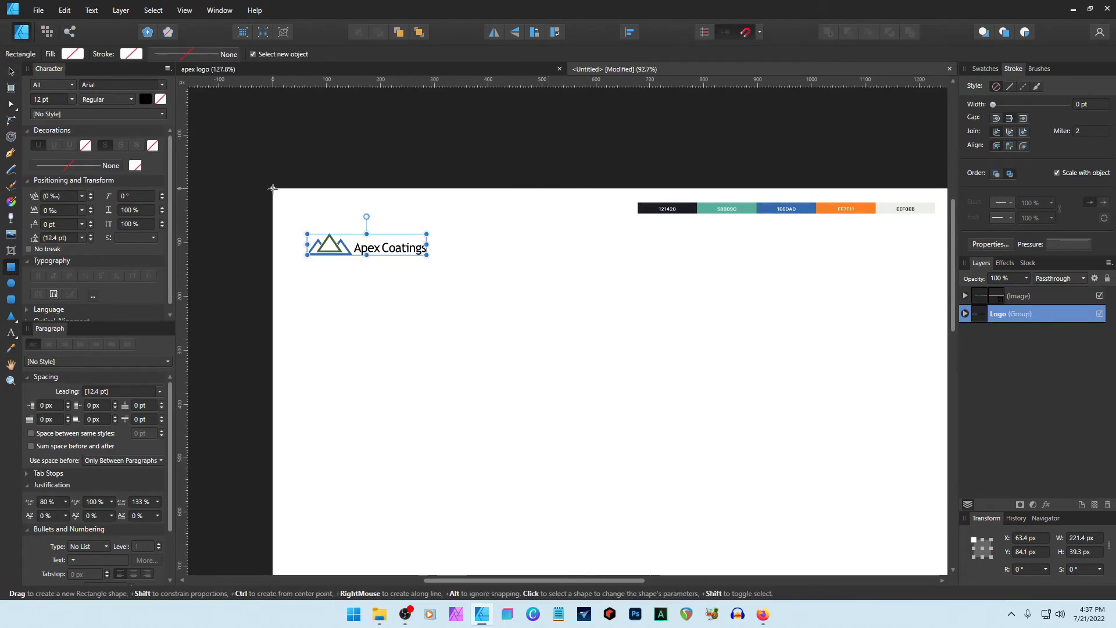
pyautogui.moveTo(273, 189); pyautogui.dragTo(885, 448)
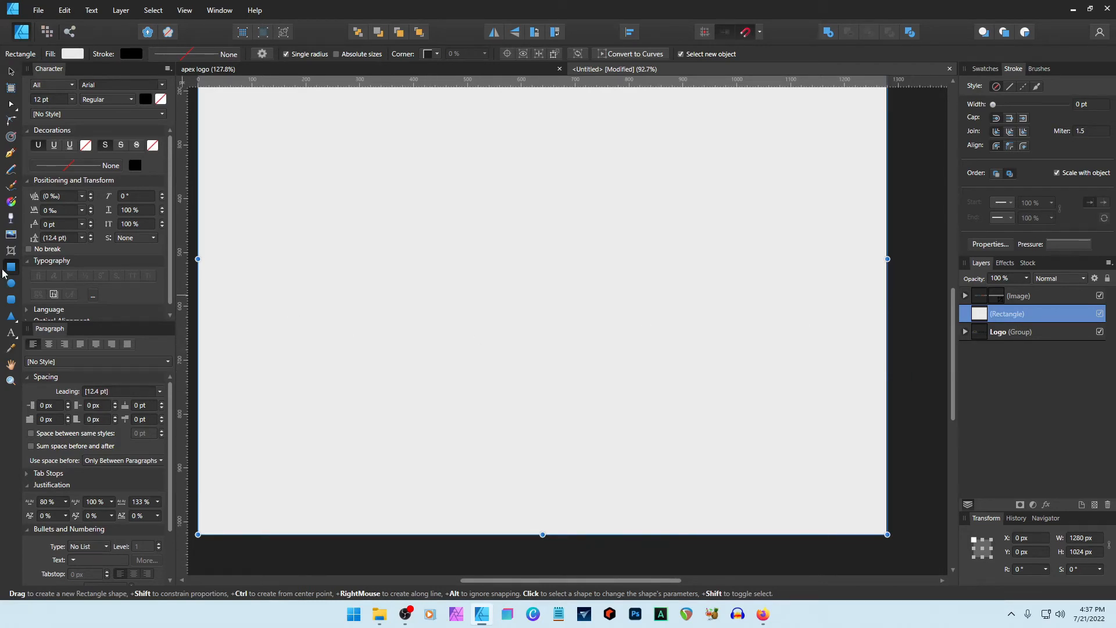
pyautogui.click(986, 69)
pyautogui.click(974, 93)
pyautogui.click(972, 104)
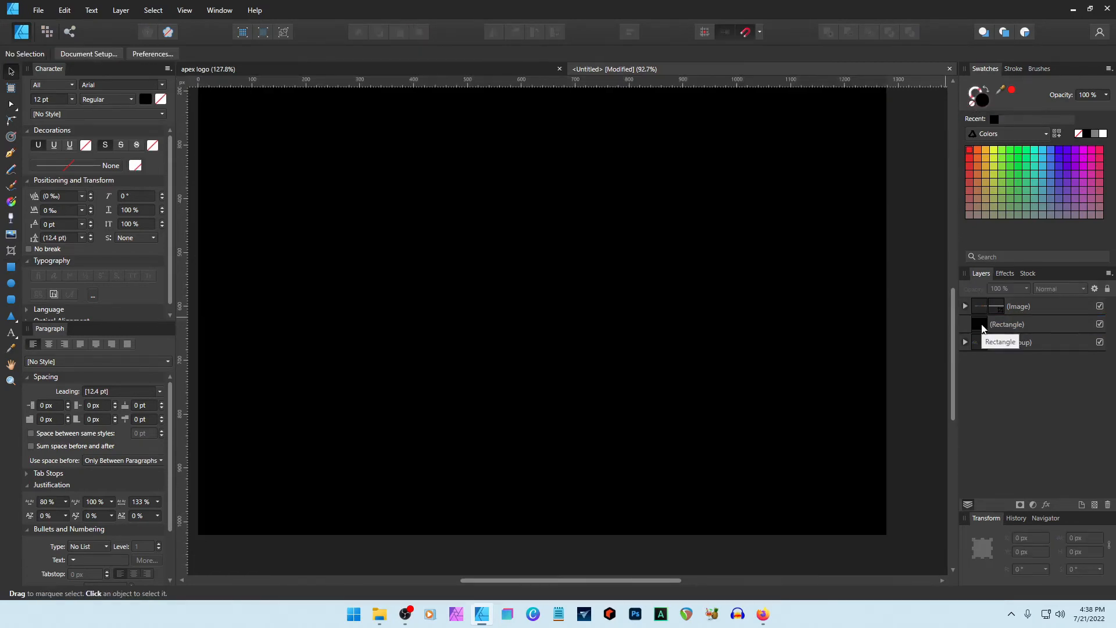
# Send the black rectangle below the logo at 10 % opacity and name it "BG 1080px".
pyautogui.moveTo(980, 325); pyautogui.dragTo(965, 358)
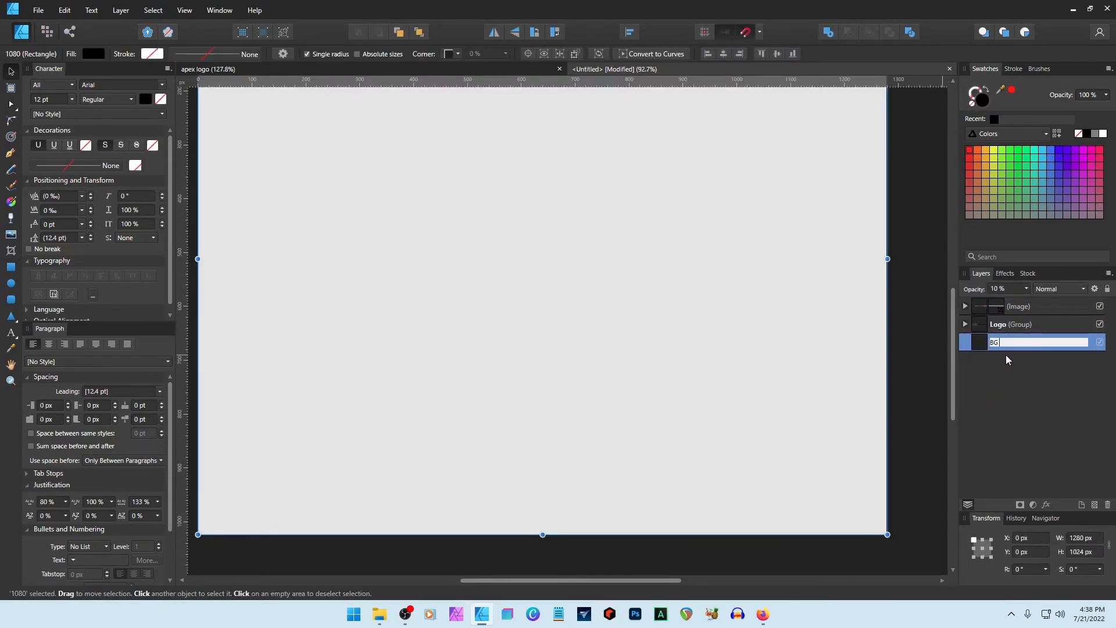
pyautogui.write('80px')
pyautogui.press('Return')
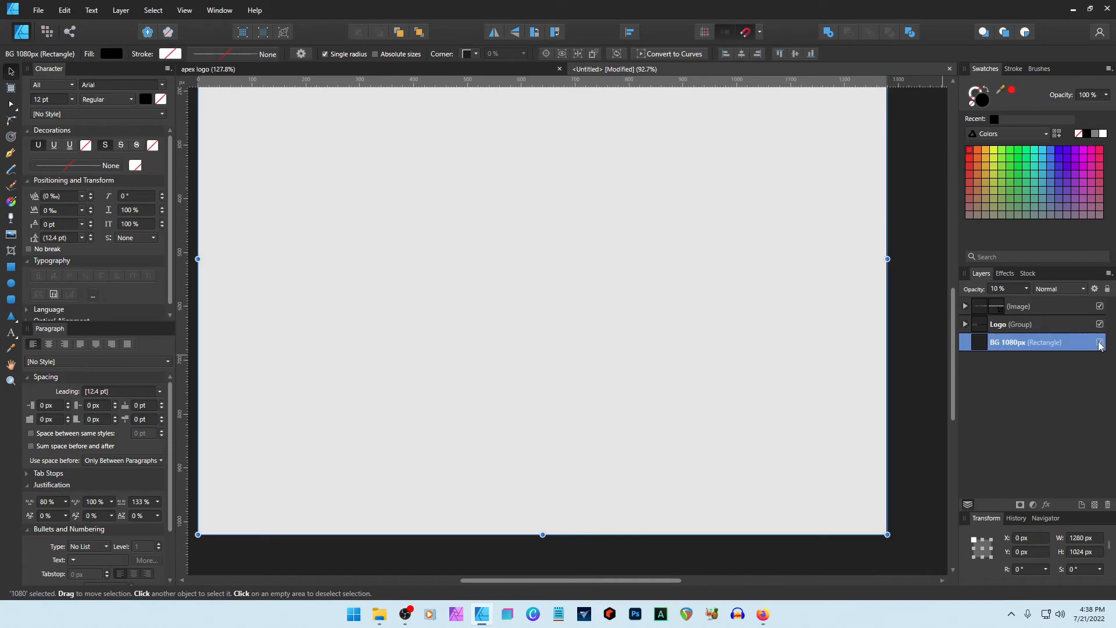
pyautogui.click(926, 364)
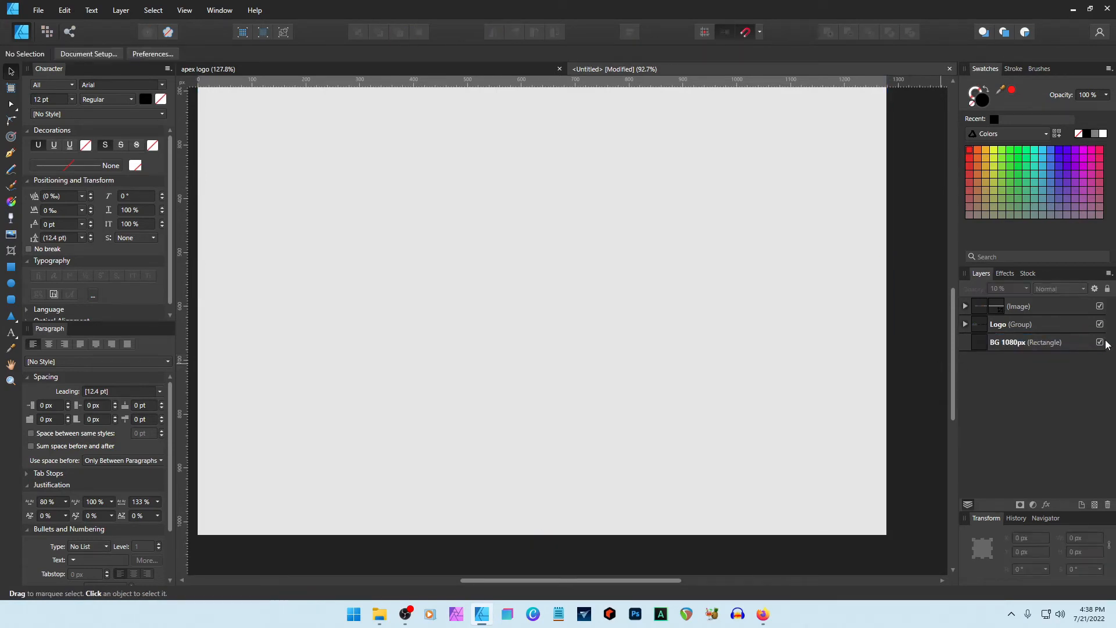
# Set the opacity of the BG 1080px rectangle to 30 %.
pyautogui.click(1086, 342)
pyautogui.click(1010, 289)
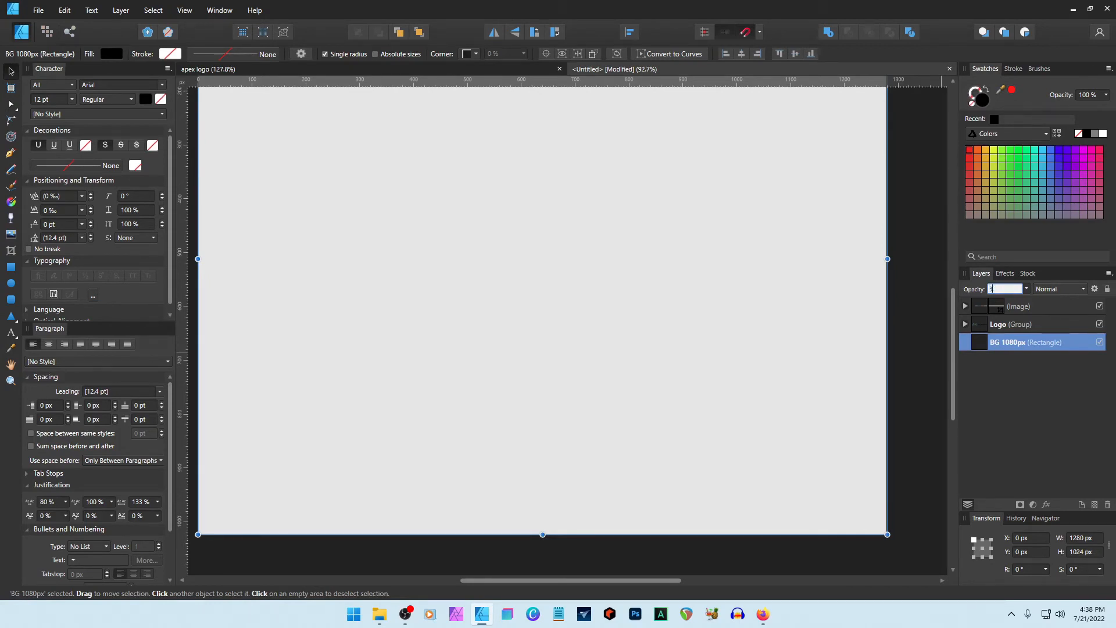
pyautogui.write('30')
pyautogui.press('Return')
pyautogui.click(915, 281)
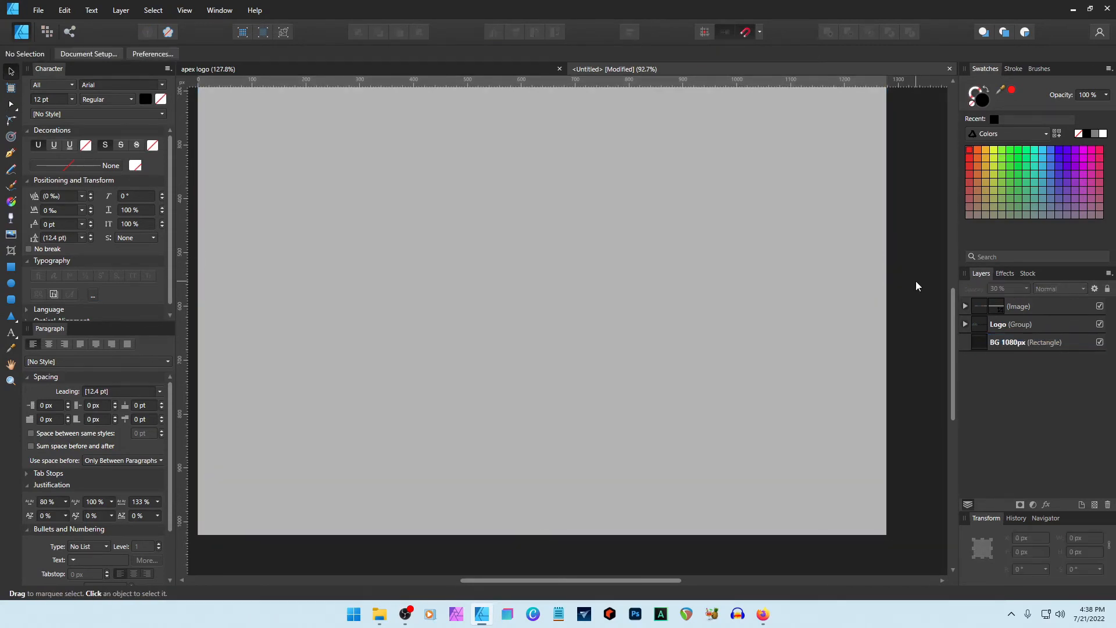
# Set the document dimensions to 1280 × 1280 px in Document Setup.
pyautogui.scroll(-4, 716, 336)
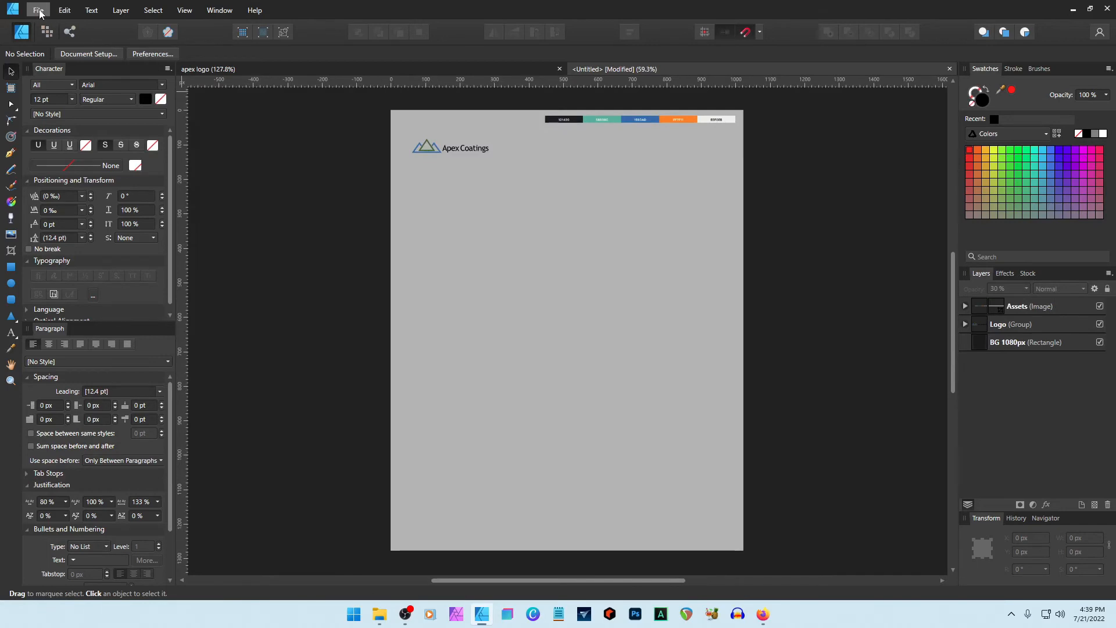
pyautogui.click(40, 11)
pyautogui.click(81, 247)
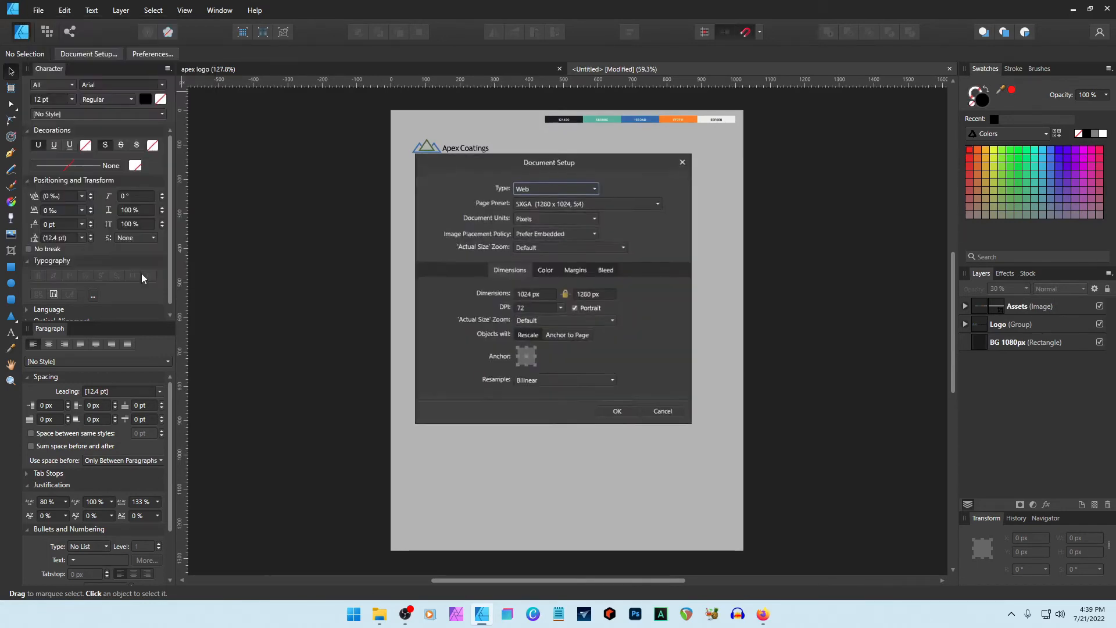
pyautogui.click(545, 295)
pyautogui.write('1280')
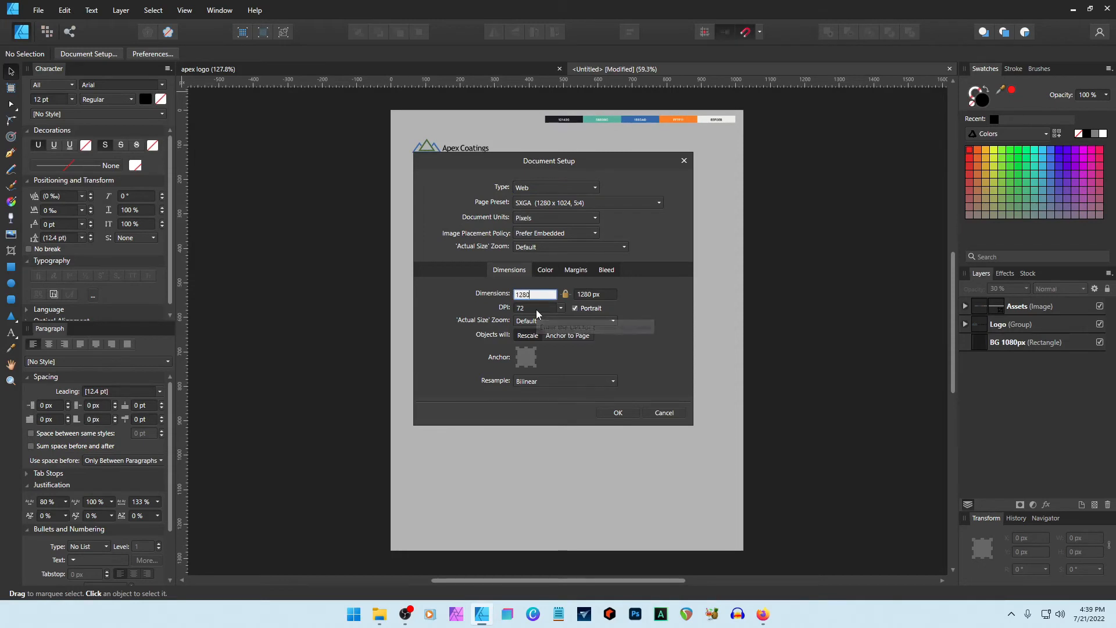
pyautogui.click(585, 299)
pyautogui.write('1280')
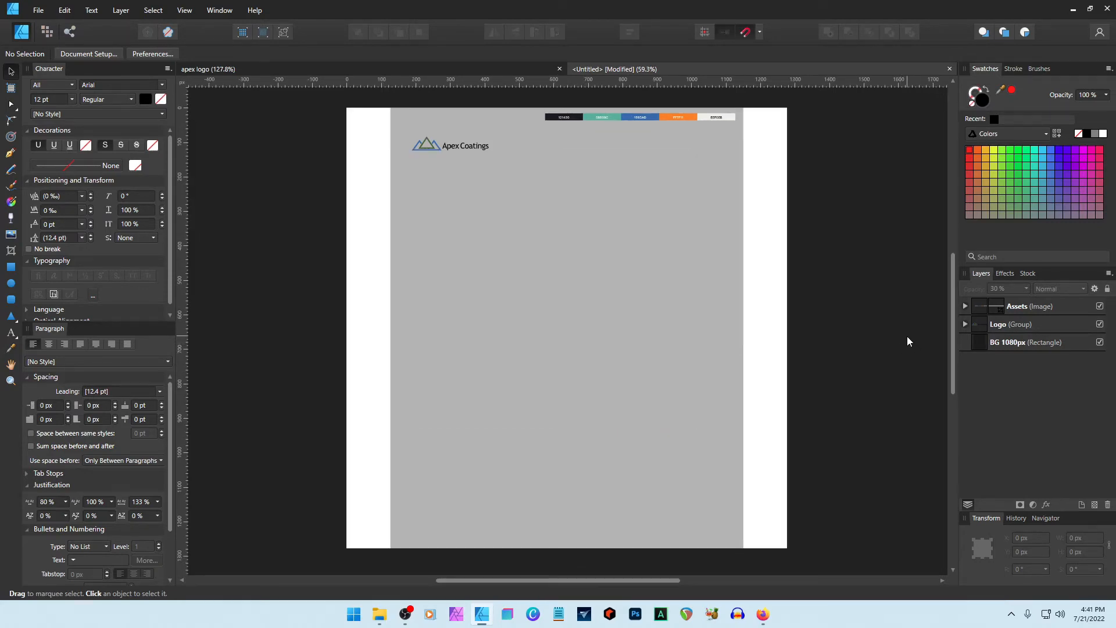
# Lock the BG 1080px rectangle, mark its two side edges with vertical guides and hide it.
pyautogui.click(1020, 343)
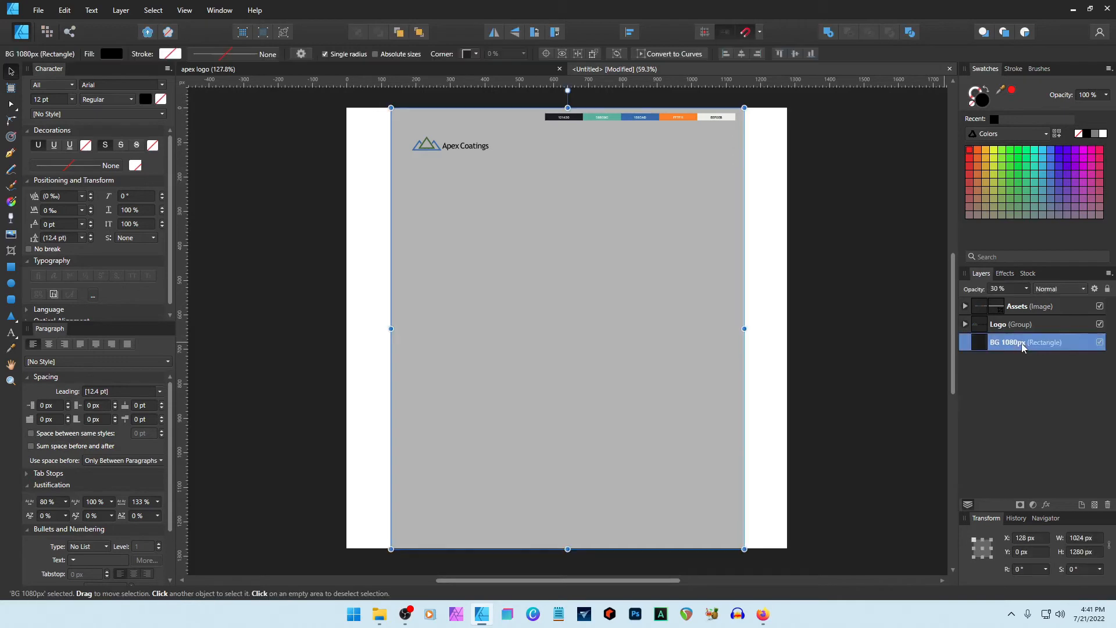
pyautogui.click(1086, 341)
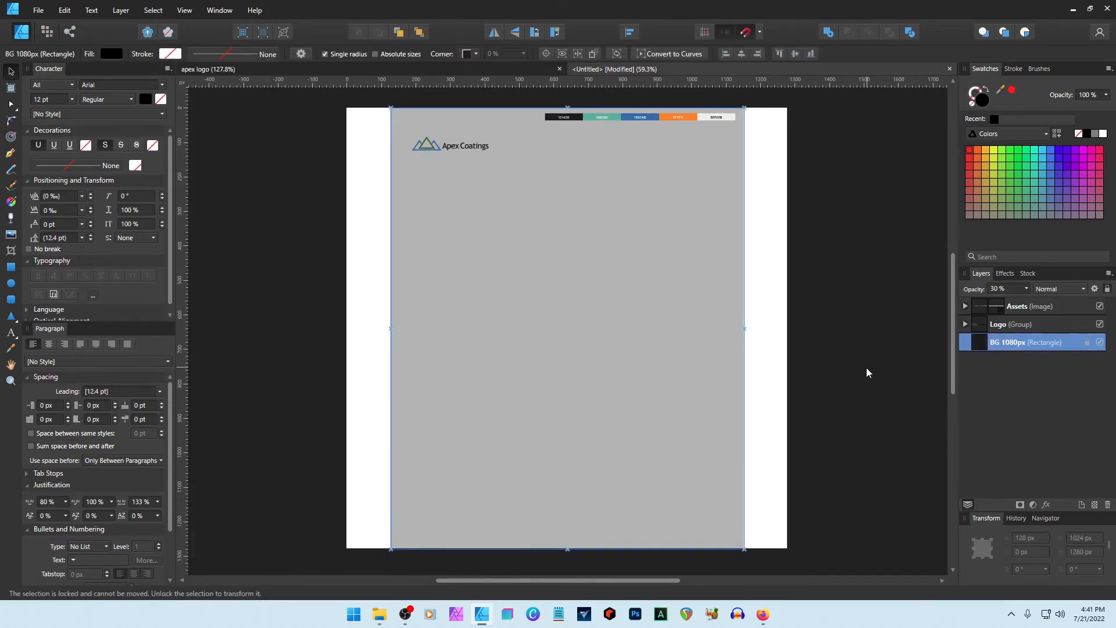
pyautogui.moveTo(182, 347); pyautogui.dragTo(743, 401)
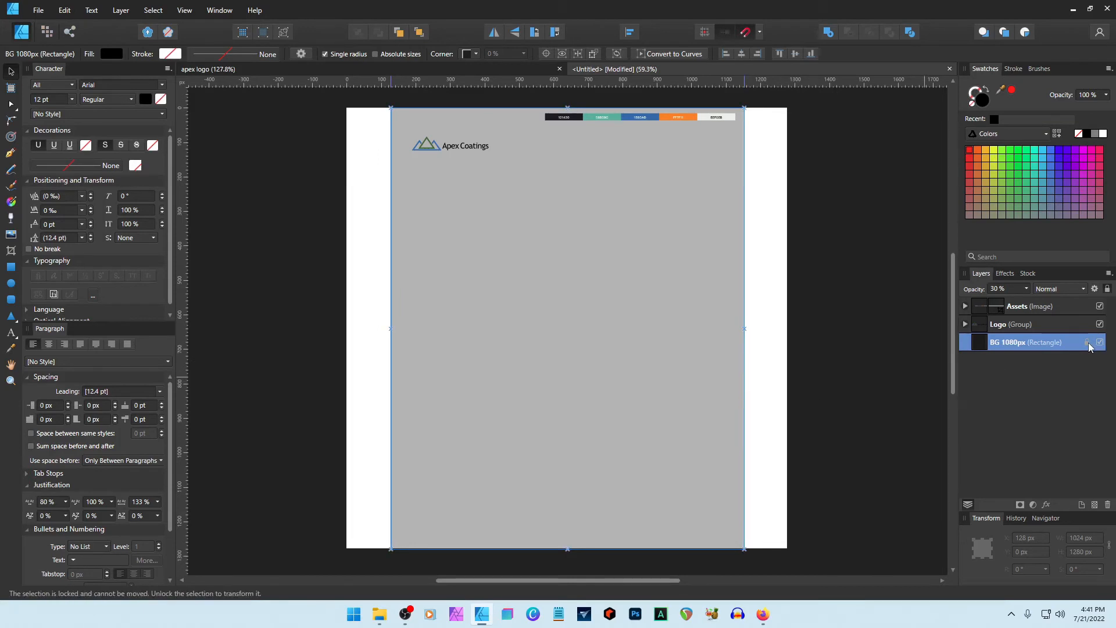
pyautogui.click(1098, 342)
# Align the logo with the left guide near the top of the page and hide the Assets layer.
pyautogui.click(463, 150)
pyautogui.moveTo(463, 150); pyautogui.dragTo(442, 137)
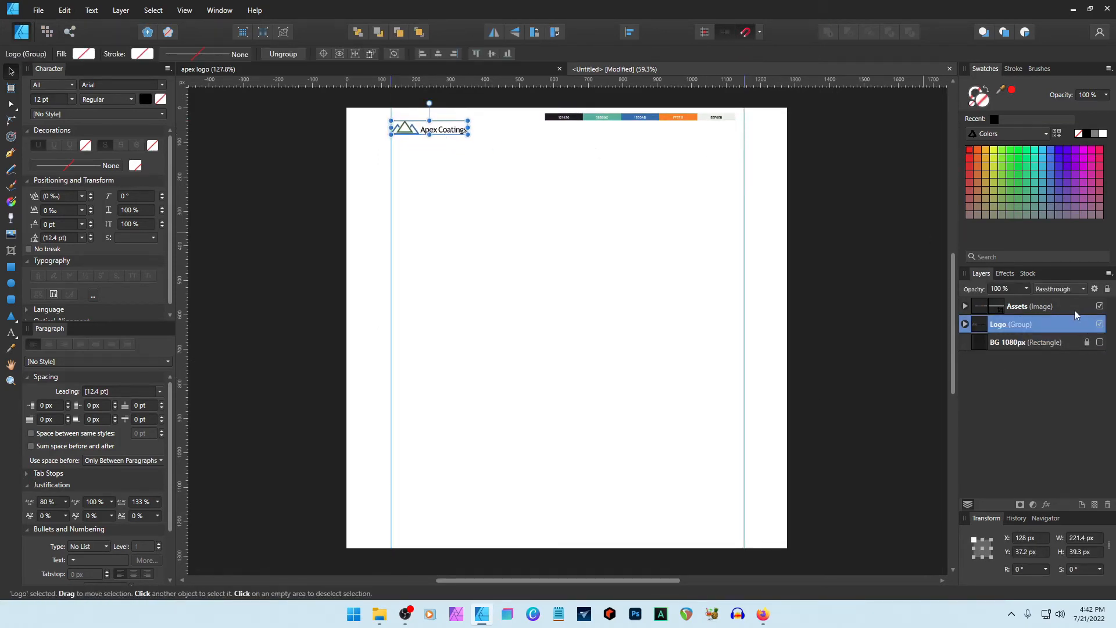
pyautogui.click(1099, 305)
pyautogui.click(894, 291)
# Add a horizontal guide slightly above the page's middle and draw a black banner rectangle between the guides beneath the logo.
pyautogui.moveTo(728, 87); pyautogui.dragTo(736, 305)
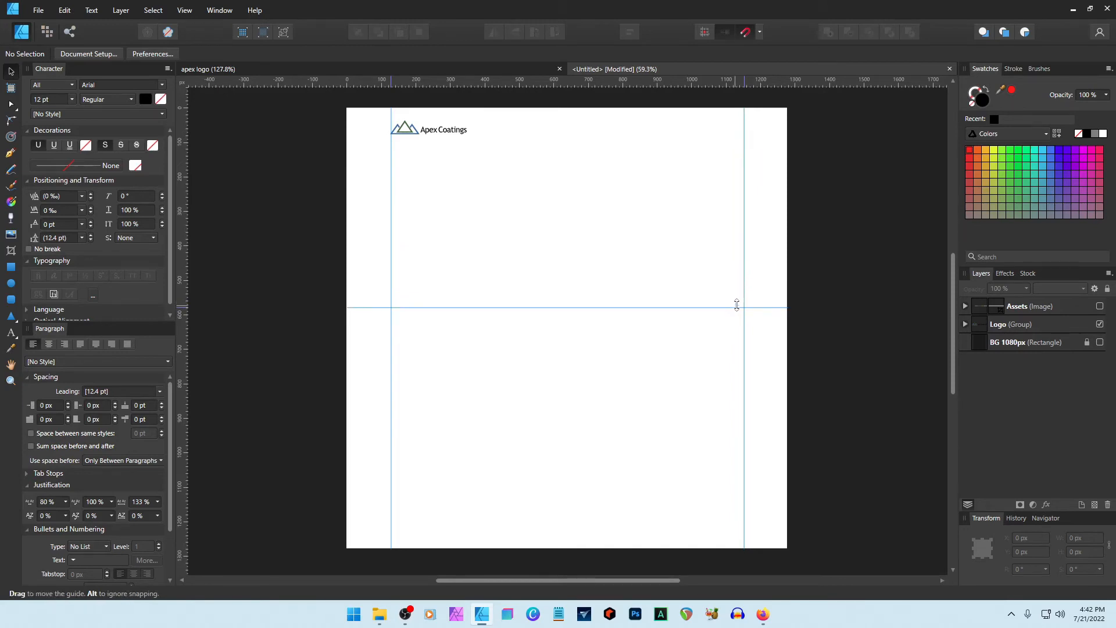
pyautogui.click(11, 267)
pyautogui.moveTo(391, 146); pyautogui.dragTo(743, 307)
pyautogui.press('v')
pyautogui.click(866, 268)
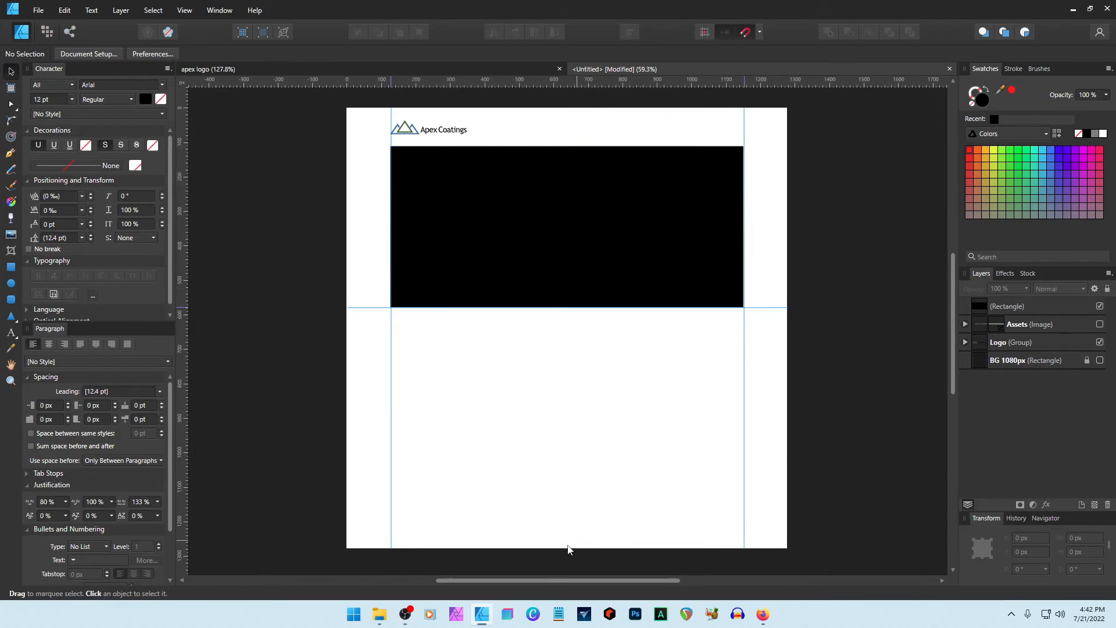
# Bring Screenshot (9).png from the assets folder into the web layout and move it down to the bottom of the page.
pyautogui.click(381, 616)
pyautogui.click(842, 190)
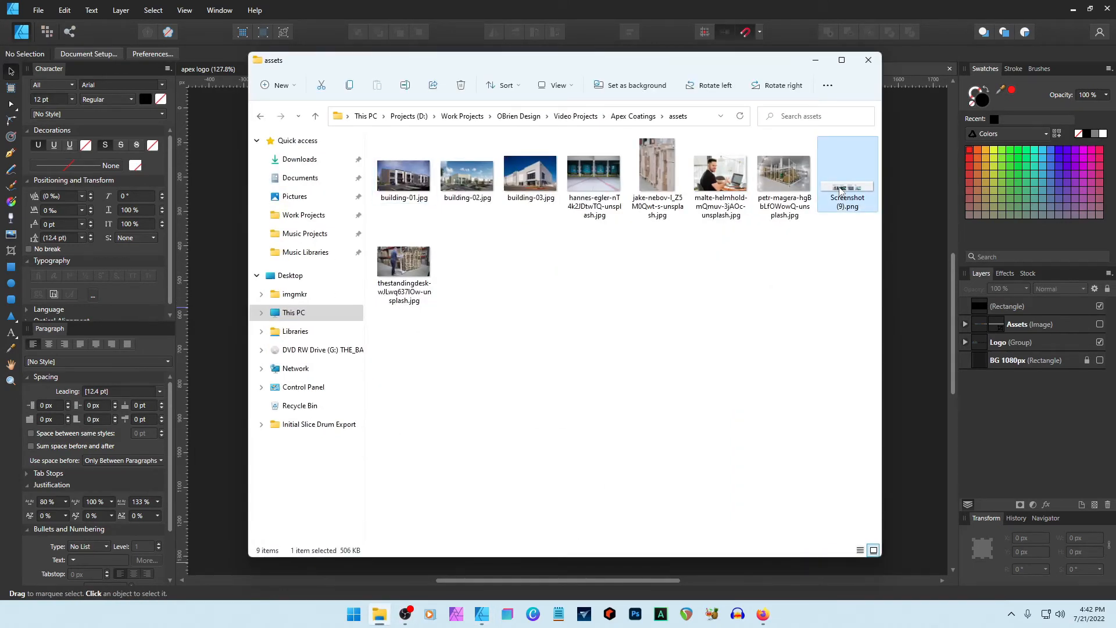
pyautogui.moveTo(794, 35); pyautogui.dragTo(795, 37)
pyautogui.click(925, 197)
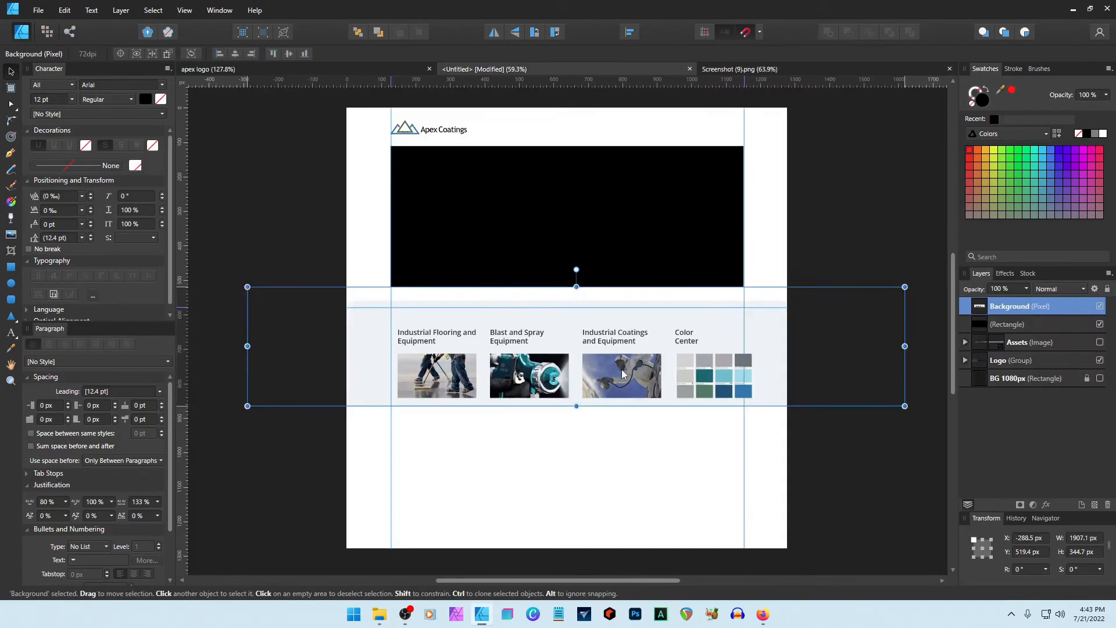
pyautogui.moveTo(622, 374); pyautogui.dragTo(627, 505)
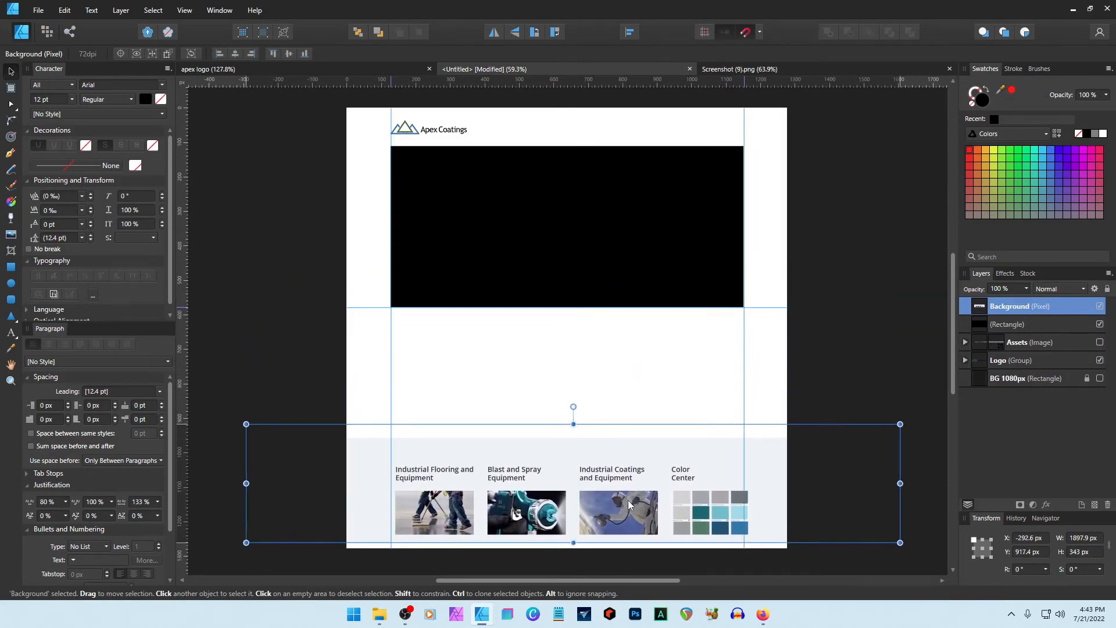
# Crop the four-column image to the page's 1280 px width and trim its upper edge to about 249 px high.
pyautogui.press('c')
pyautogui.moveTo(568, 424); pyautogui.dragTo(567, 455)
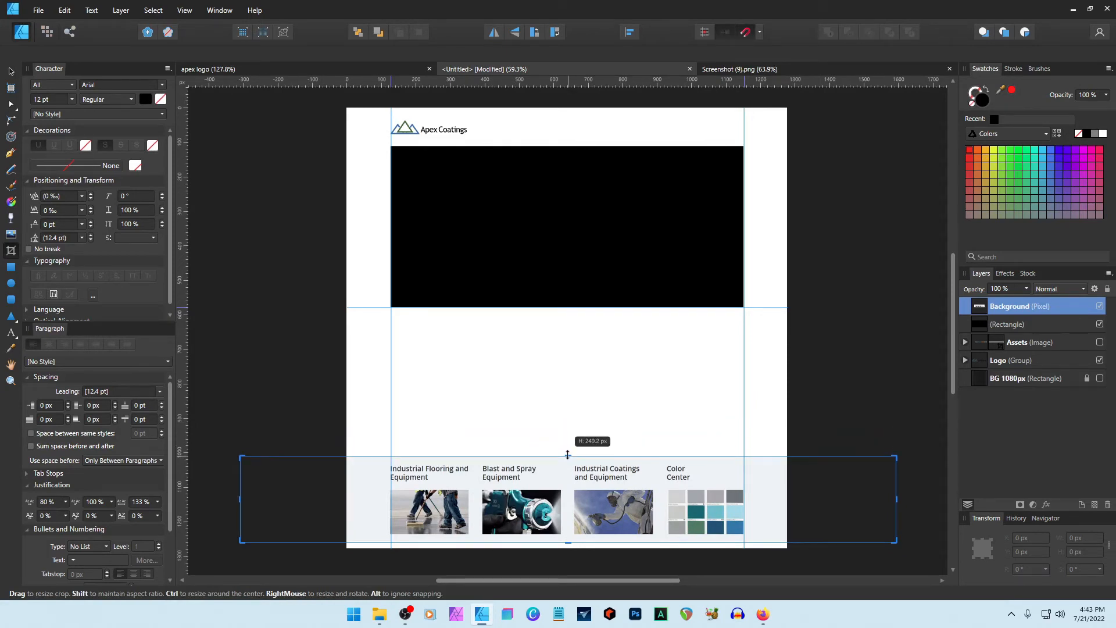
pyautogui.moveTo(239, 498); pyautogui.dragTo(347, 498)
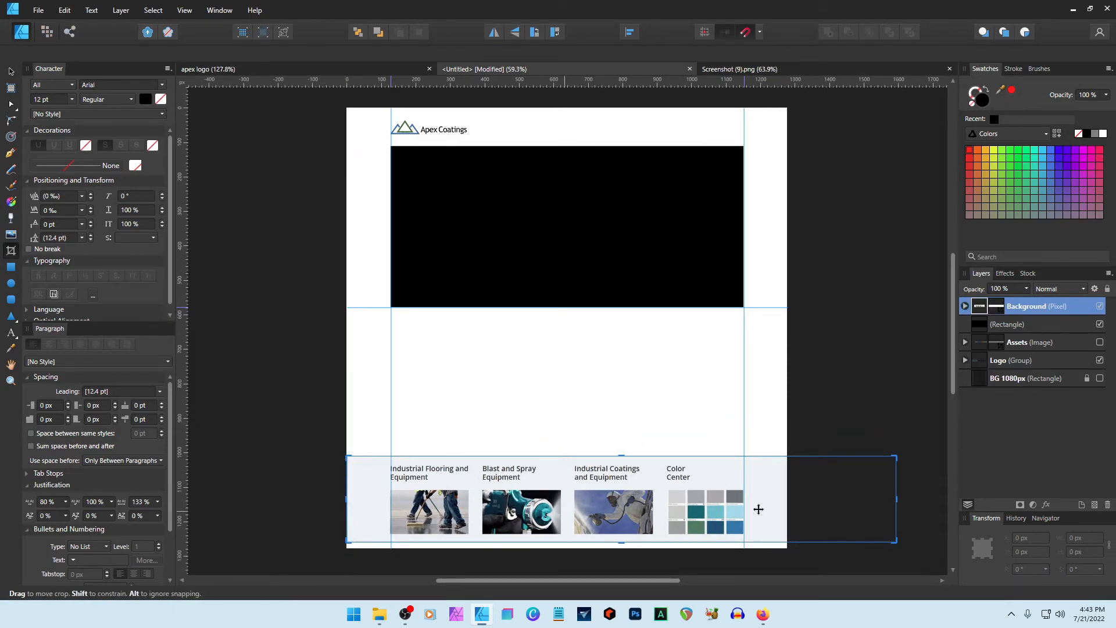
pyautogui.moveTo(895, 499); pyautogui.dragTo(787, 498)
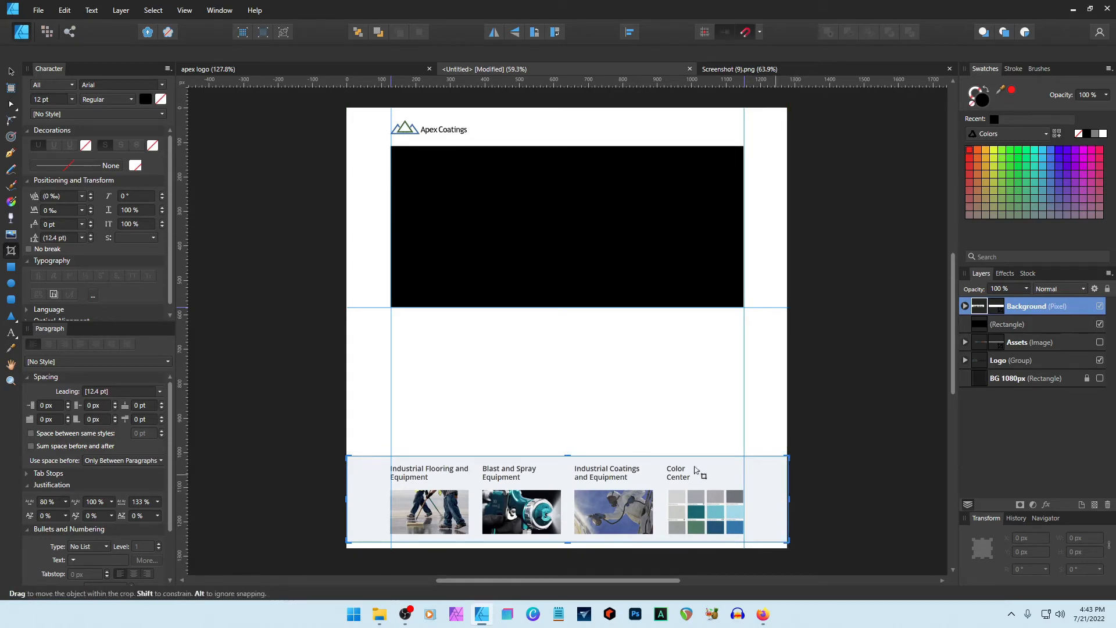
# Lower the horizontal guide and black banner's bottom edge to about 640 px, and move the cropped four-column image up directly beneath the banner.
pyautogui.click(10, 71)
pyautogui.moveTo(621, 517); pyautogui.dragTo(621, 420)
pyautogui.click(877, 476)
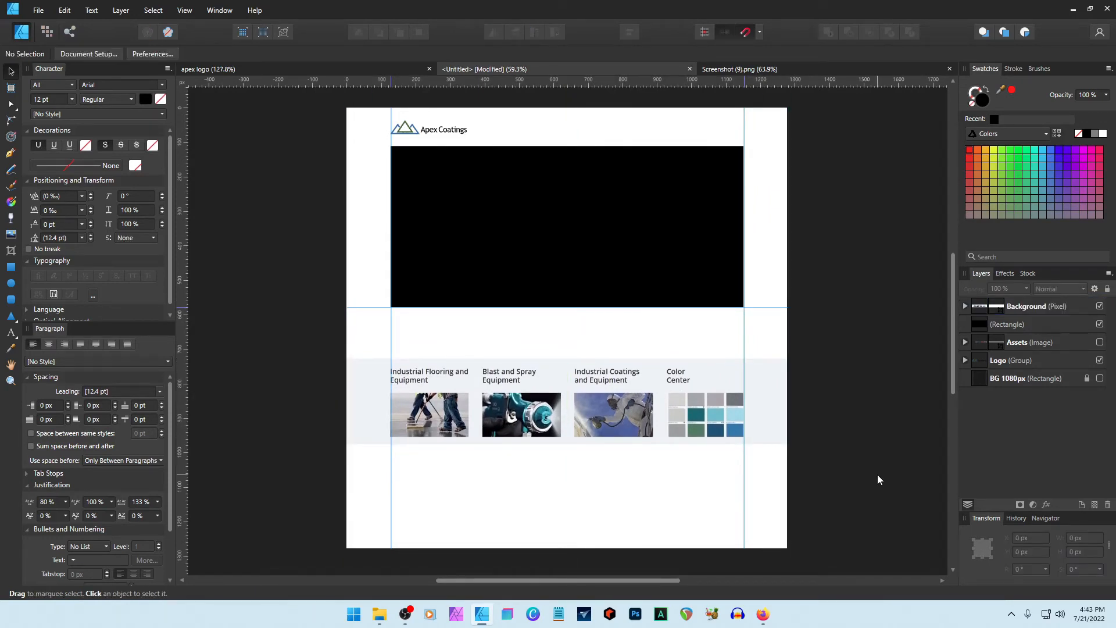
pyautogui.moveTo(777, 307); pyautogui.dragTo(782, 329)
pyautogui.click(567, 305)
pyautogui.moveTo(566, 305); pyautogui.dragTo(567, 328)
pyautogui.click(859, 351)
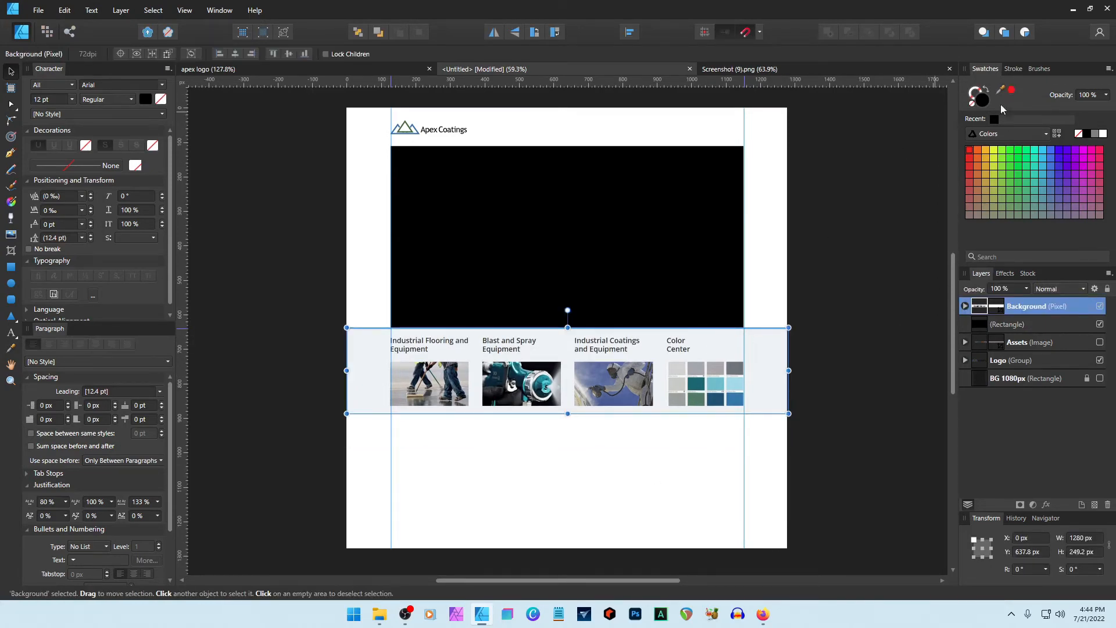
# Sample the image's light gray background and draw a rectangle about 1347 × 455 px behind the image, starting at the horizontal guide.
pyautogui.moveTo(1000, 90); pyautogui.dragTo(767, 367)
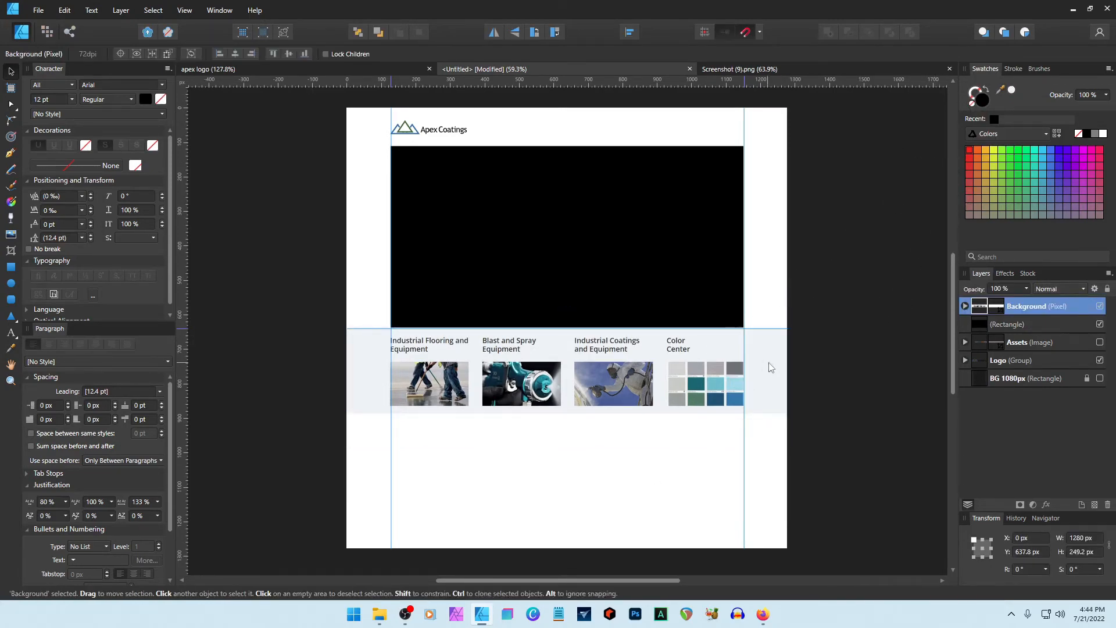
pyautogui.click(11, 266)
pyautogui.moveTo(323, 328); pyautogui.dragTo(788, 485)
pyautogui.moveTo(982, 306); pyautogui.dragTo(983, 367)
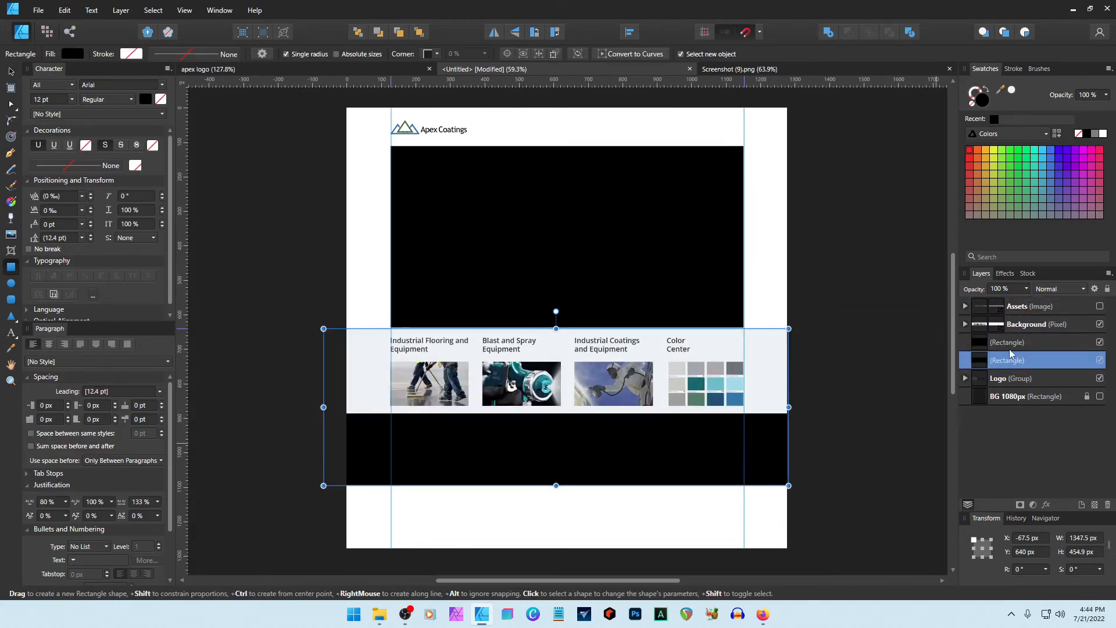
pyautogui.moveTo(1014, 324); pyautogui.dragTo(1020, 347)
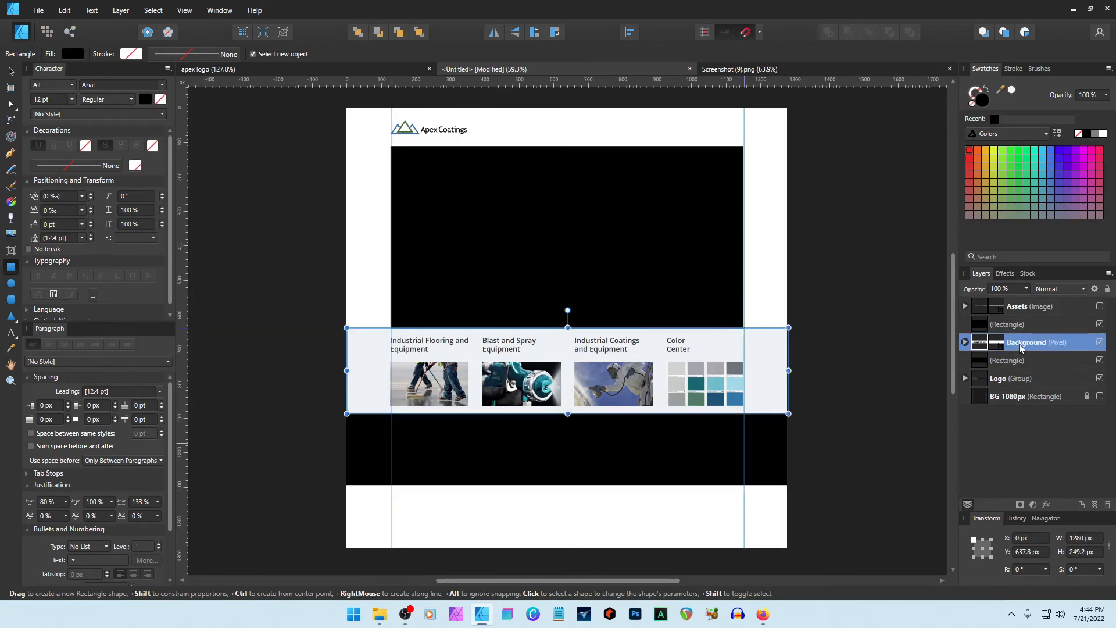
# Rename the Background image layer as "4 Columns".
pyautogui.doubleClick(1022, 344)
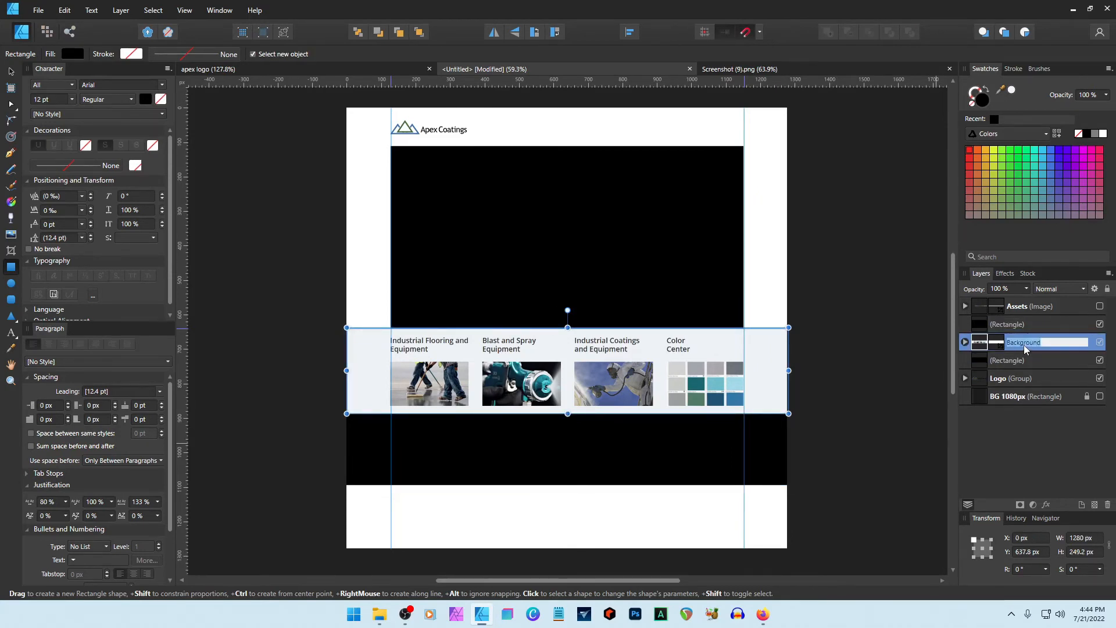
pyautogui.write('4 Columns')
pyautogui.press('Return')
# Fill the wide rectangle behind the four-column image with the sampled light gray.
pyautogui.click(1011, 361)
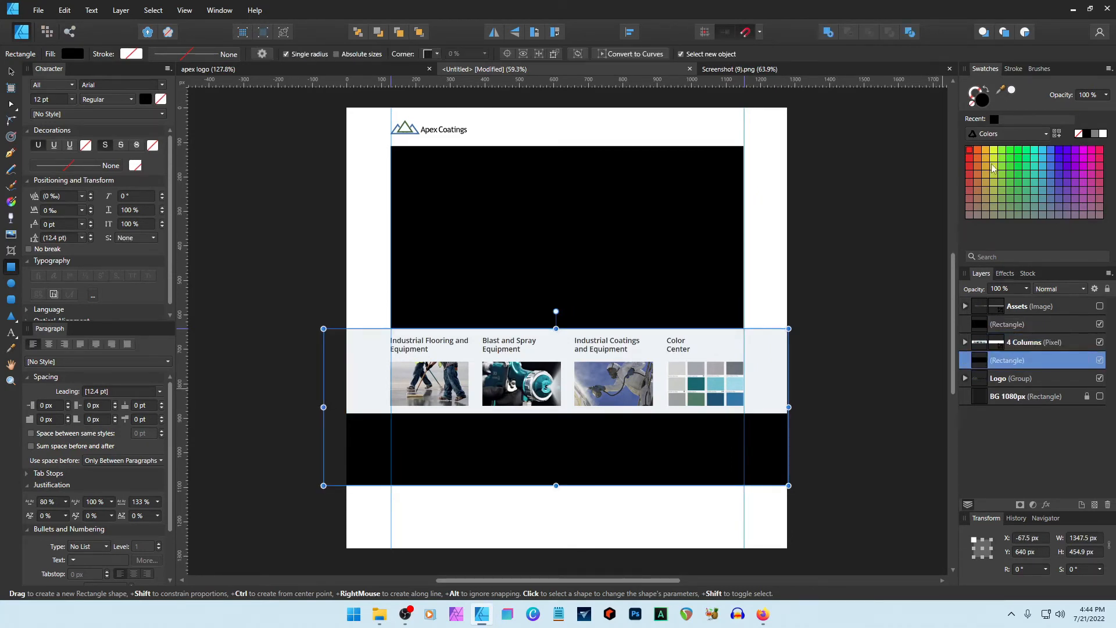
pyautogui.click(1011, 90)
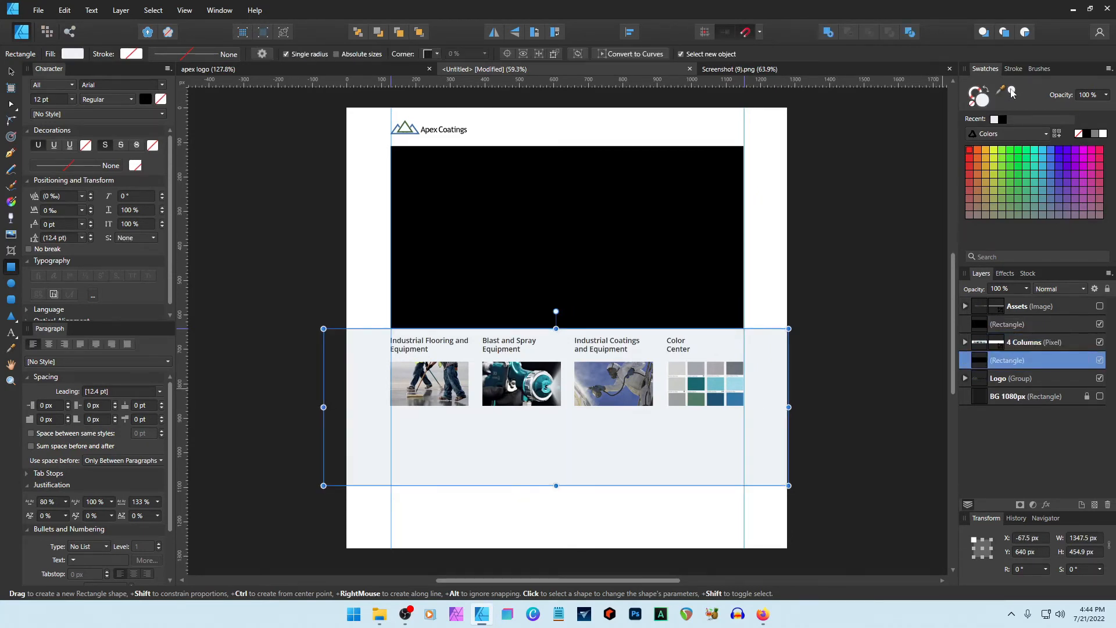
pyautogui.click(874, 330)
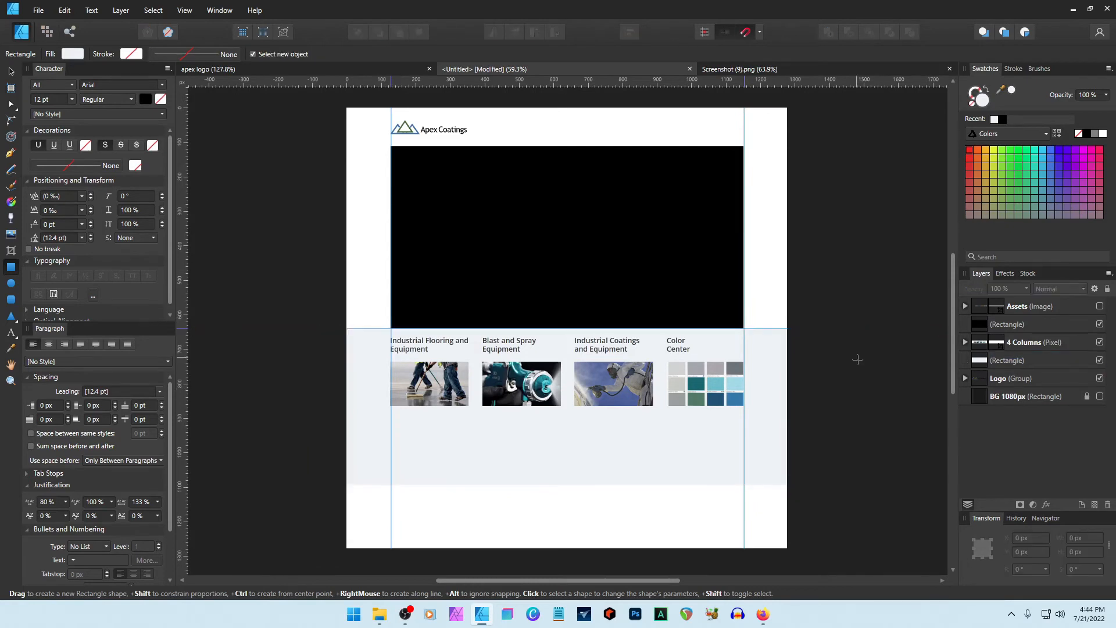
# Enlarge the 4 Columns image to about 1222 × 238 px so its columns fit between the vertical guides.
pyautogui.click(1009, 361)
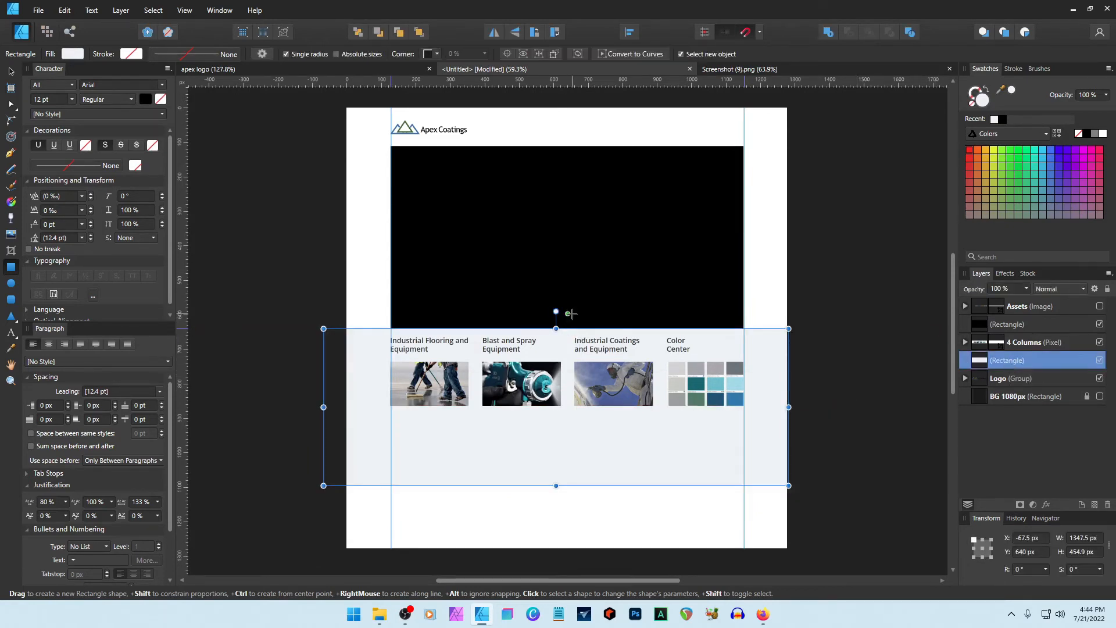
pyautogui.moveTo(1010, 361); pyautogui.dragTo(999, 345)
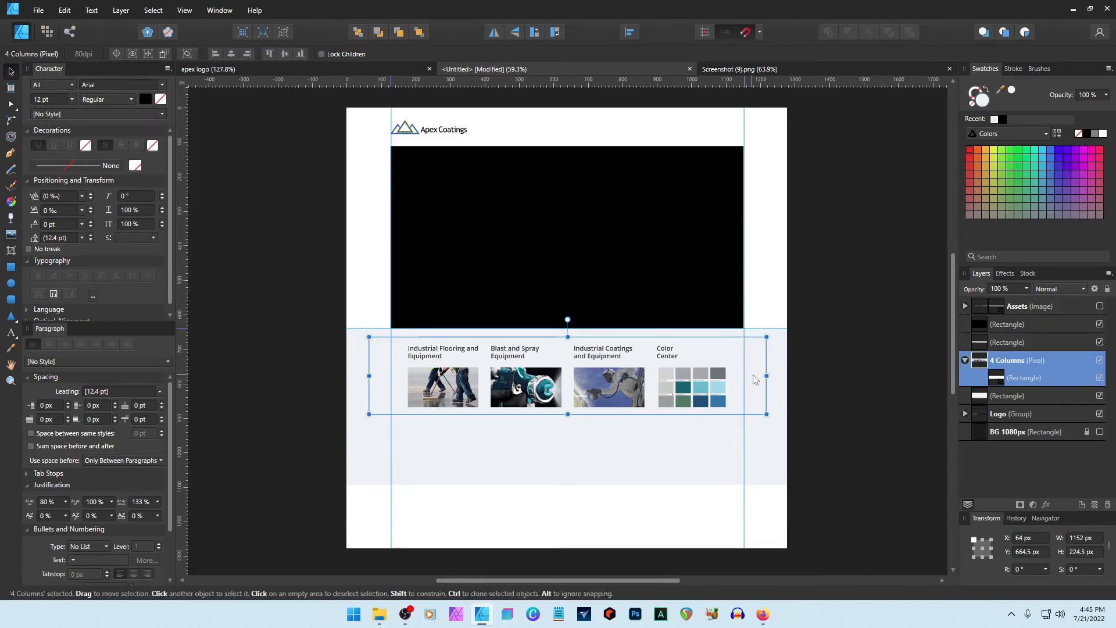
pyautogui.moveTo(766, 338); pyautogui.dragTo(775, 334)
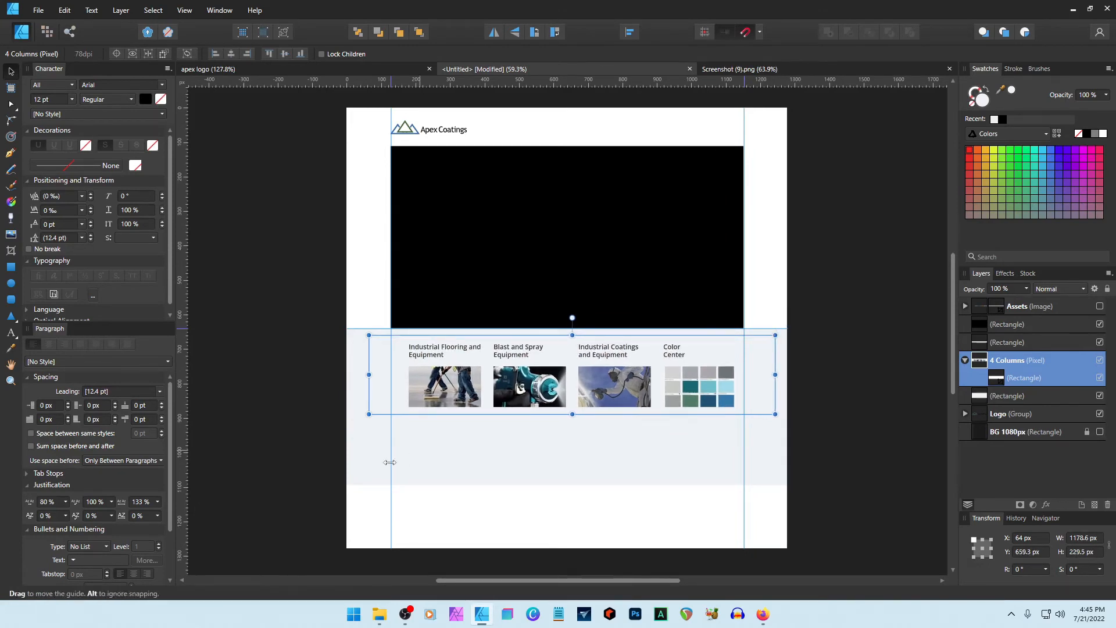
pyautogui.moveTo(367, 414); pyautogui.dragTo(354, 419)
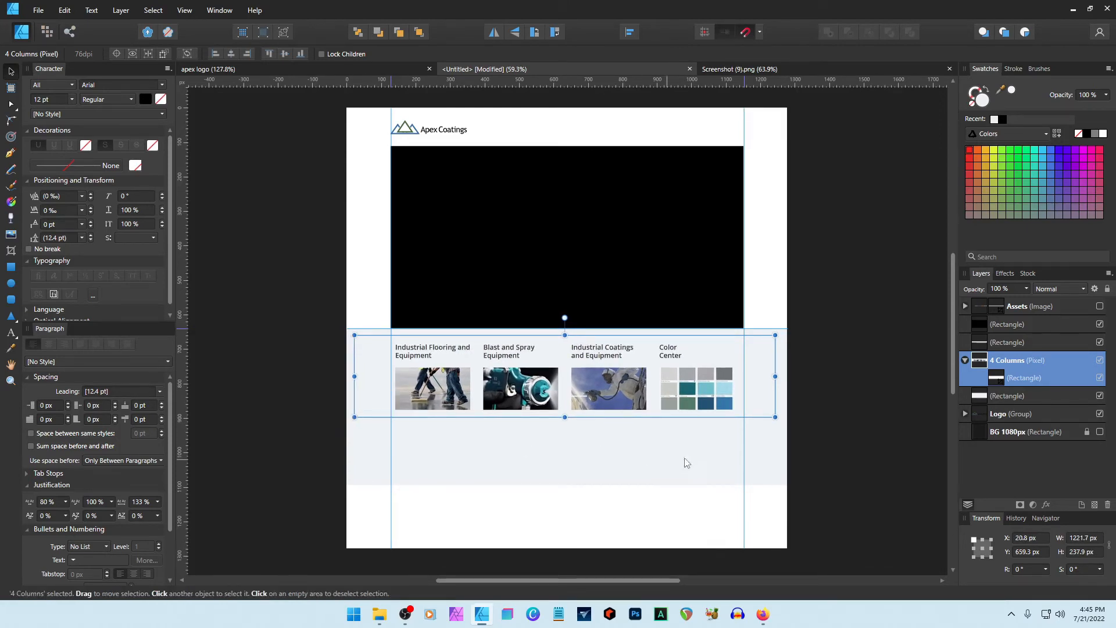
pyautogui.click(839, 412)
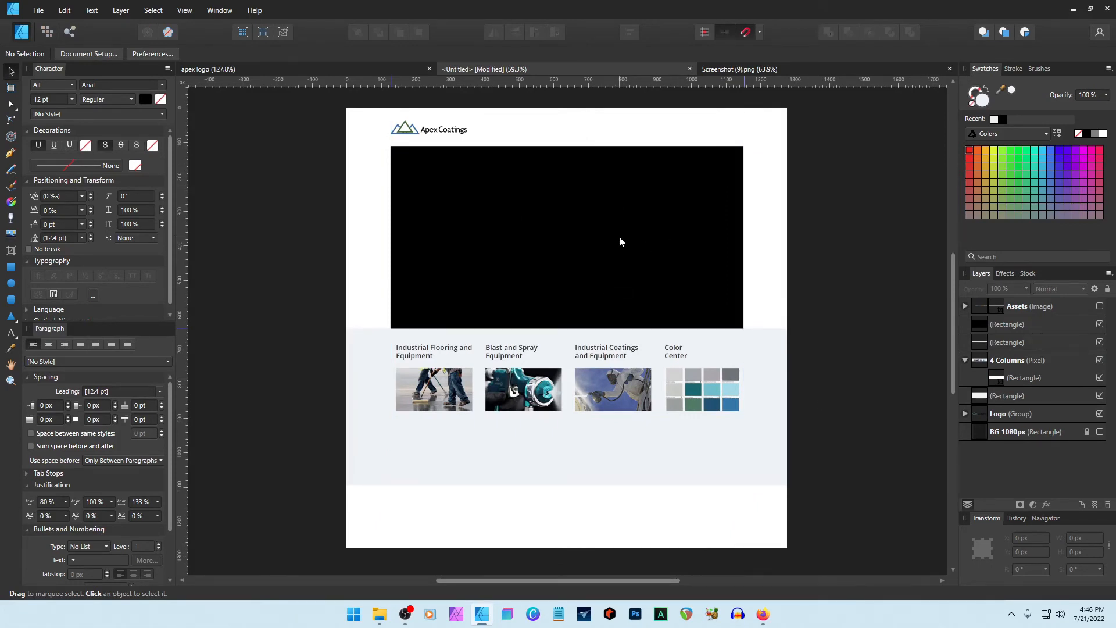
# Nudge the logo up to about Y 34.7 px to centre it between the page's upper edge and the banner.
pyautogui.click(456, 134)
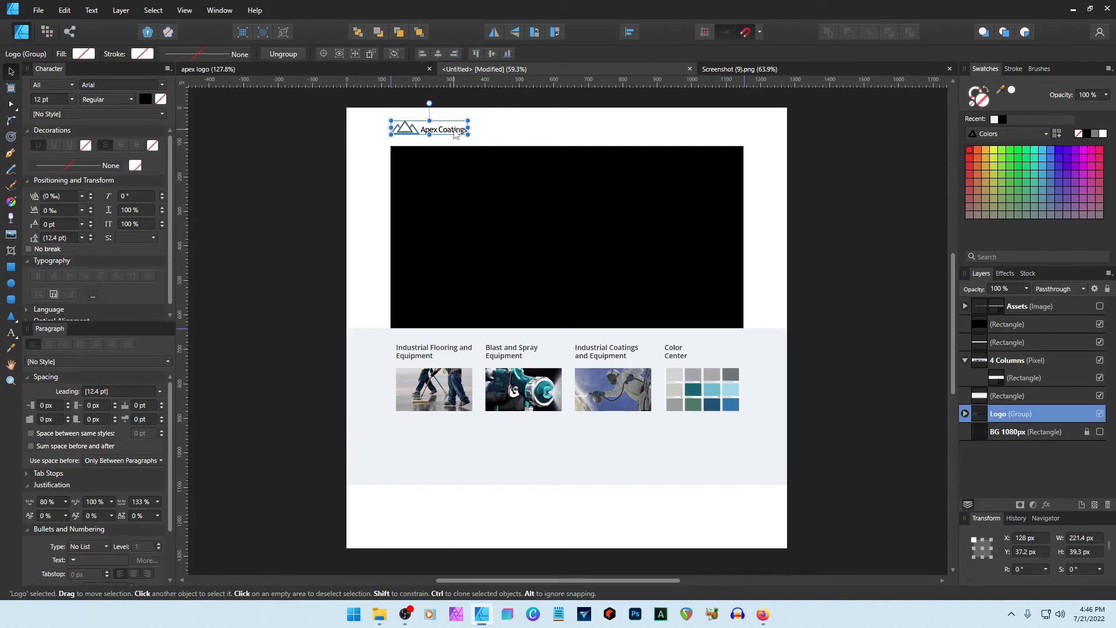
pyautogui.press('Up')
pyautogui.press('Up')
pyautogui.press('Up')
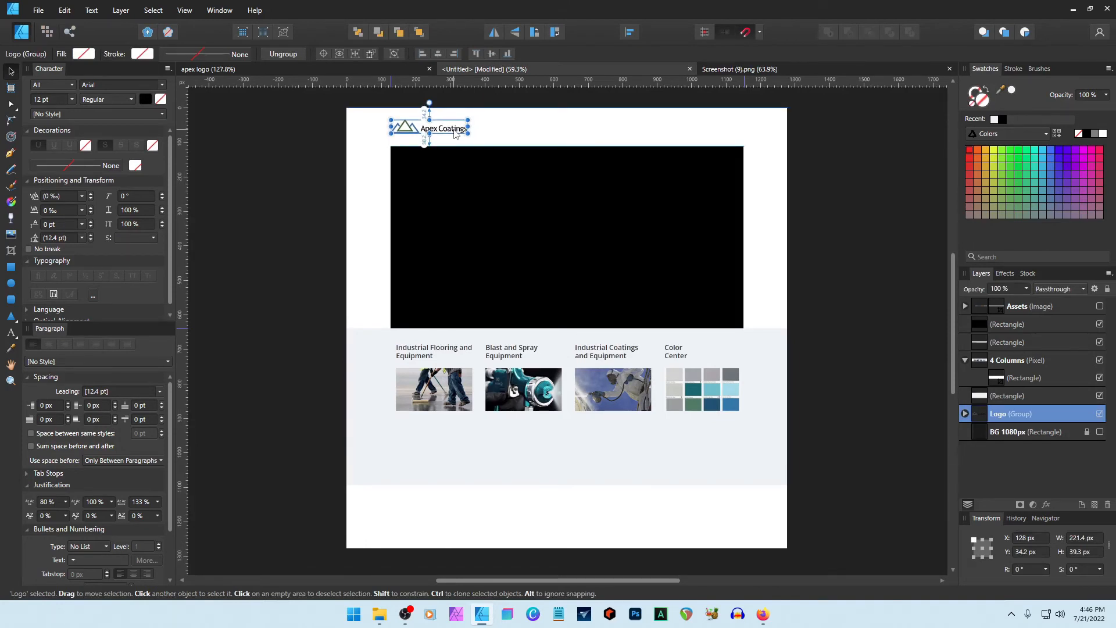
pyautogui.scroll(6, 413, 143)
pyautogui.scroll(2, 412, 148)
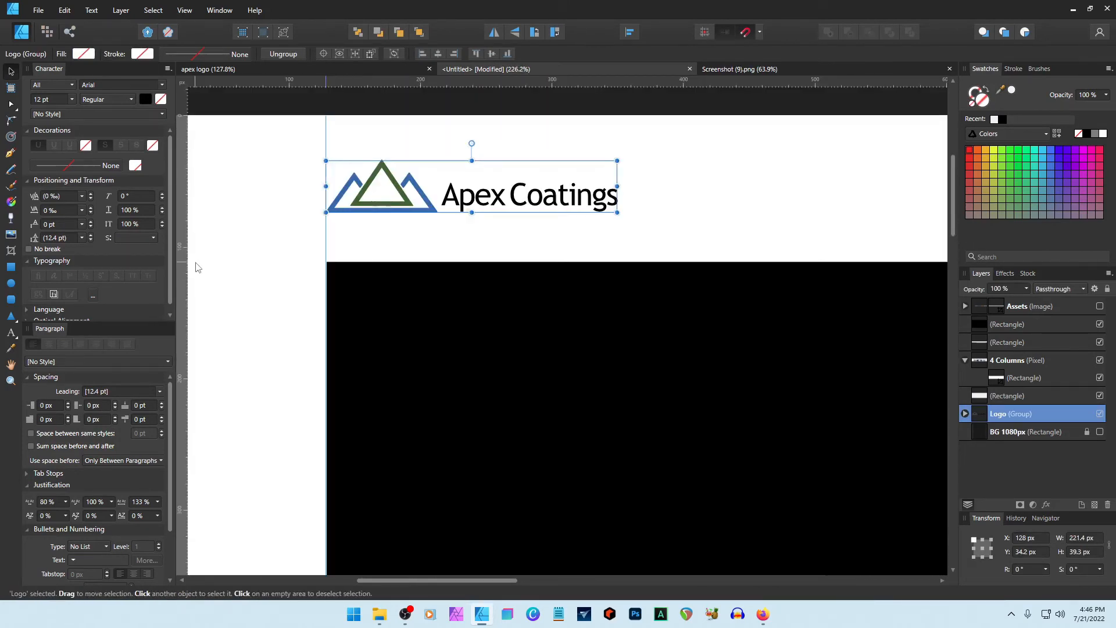
pyautogui.scroll(6, 203, 210)
pyautogui.moveTo(625, 214); pyautogui.dragTo(621, 217)
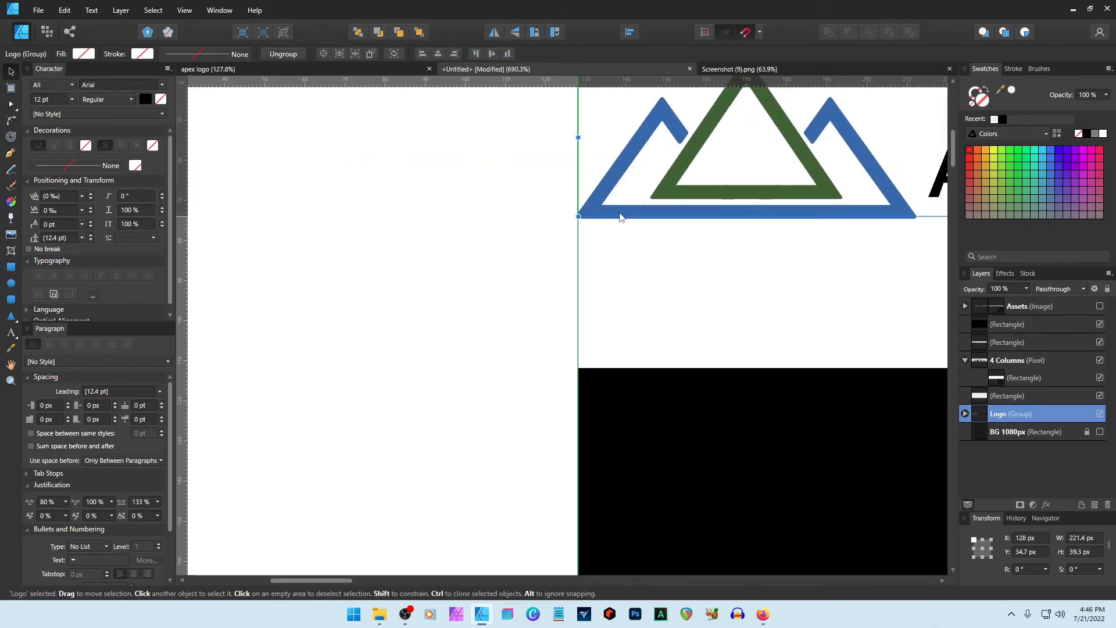
pyautogui.scroll(-10, 653, 281)
pyautogui.click(887, 298)
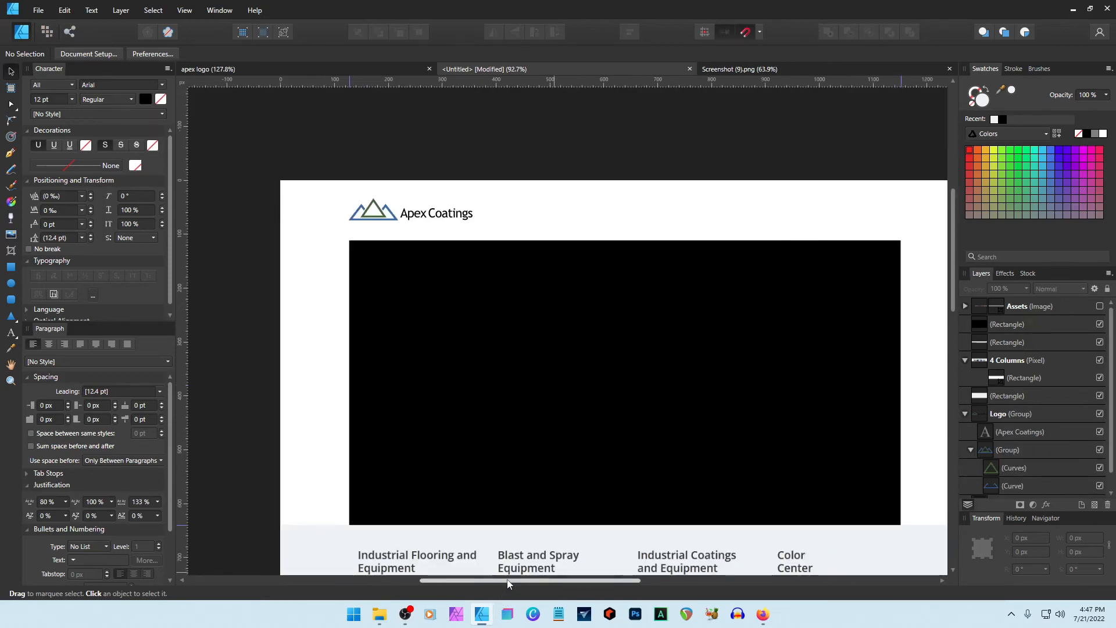
# Duplicate the black hero rectangle and fill the copy with red.
pyautogui.moveTo(508, 579); pyautogui.dragTo(557, 575)
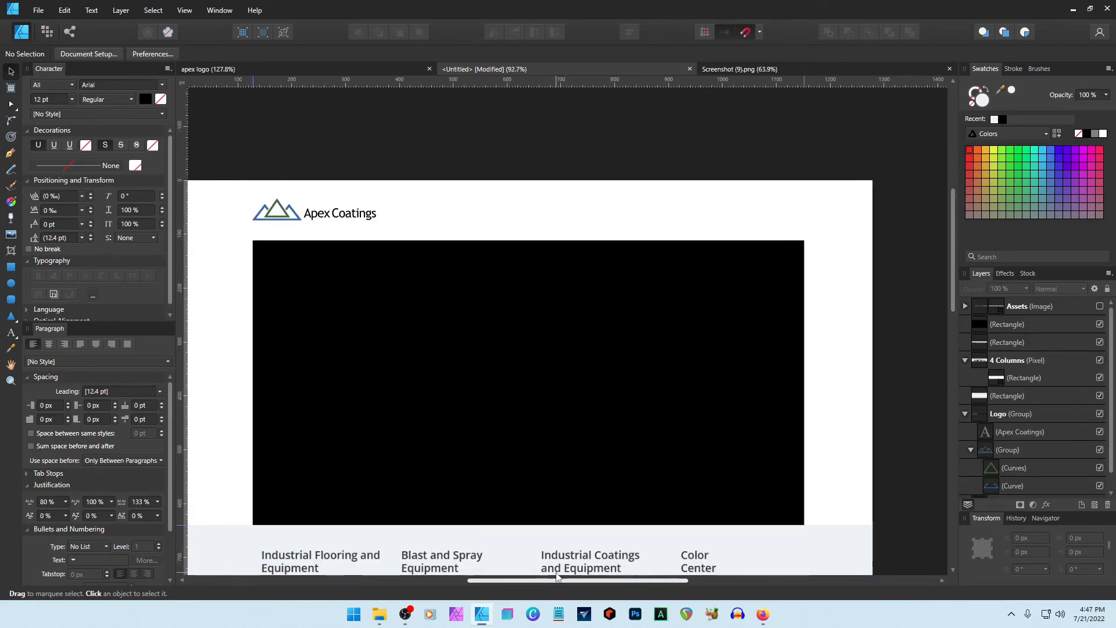
pyautogui.click(523, 420)
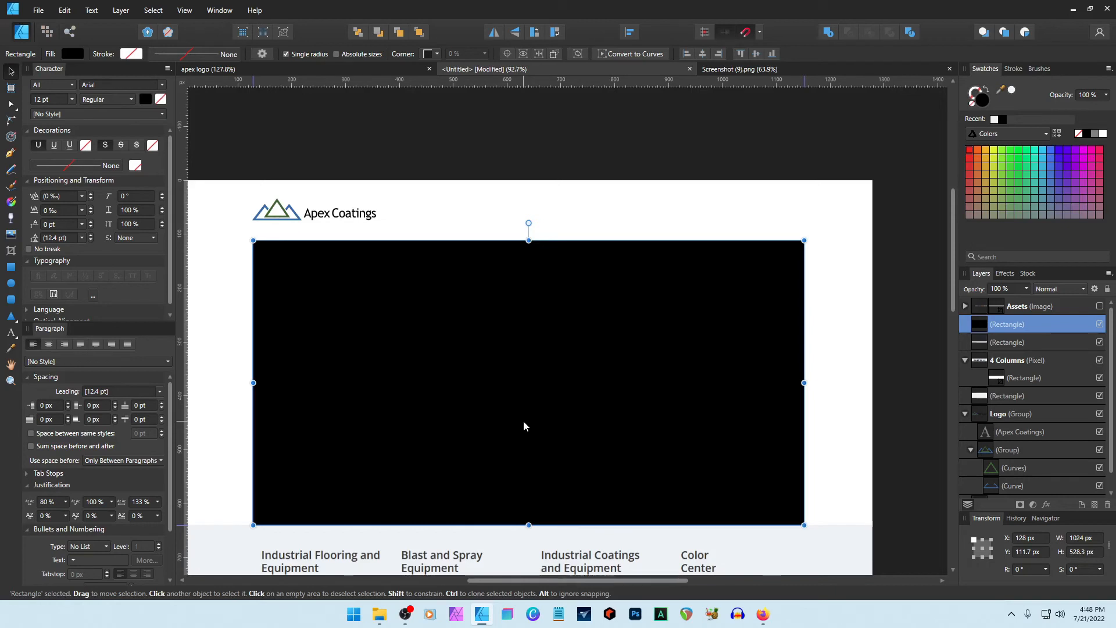
pyautogui.hotkey('ctrl', 'j')
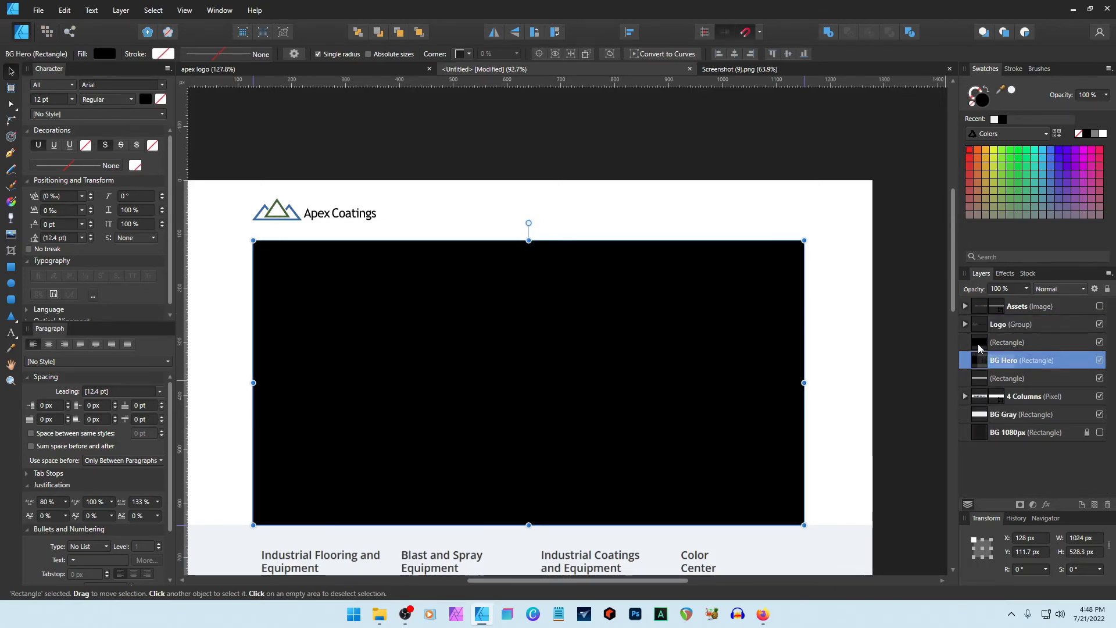
pyautogui.click(977, 345)
pyautogui.click(979, 149)
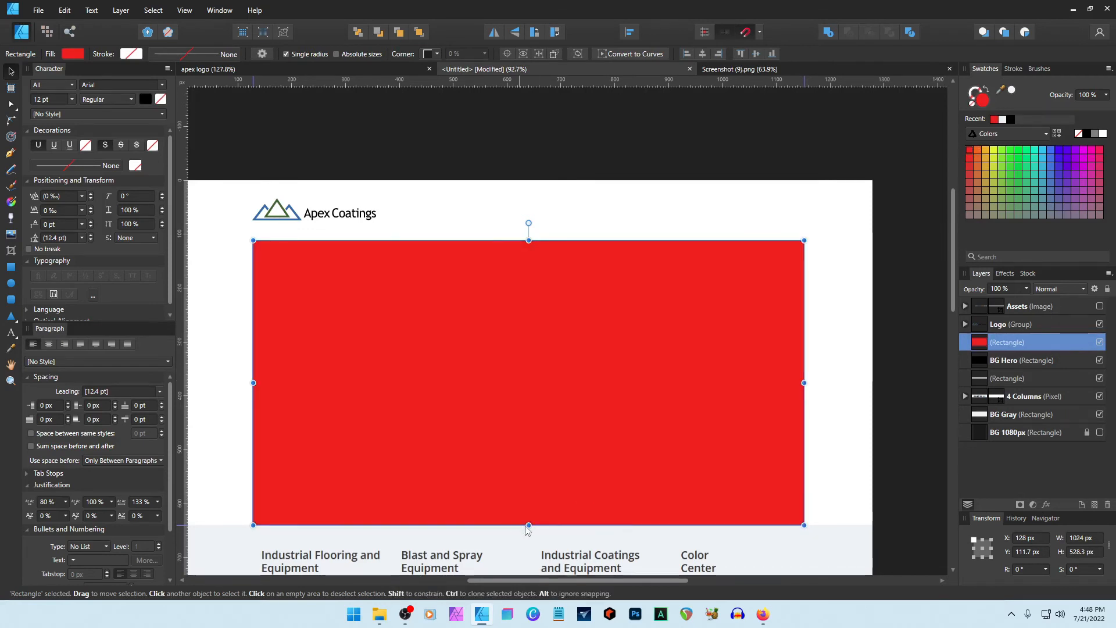
# Shorten the red rectangle to a band about 164 px high inside the banner and set its width to 1024/3 px.
pyautogui.moveTo(528, 524); pyautogui.dragTo(546, 368)
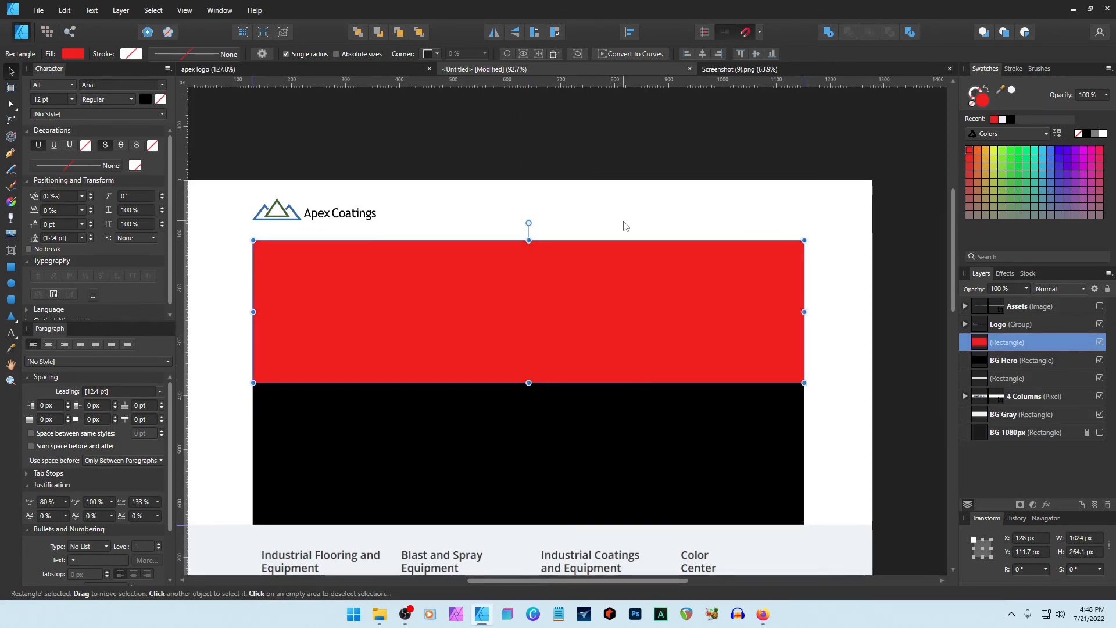
pyautogui.moveTo(528, 241); pyautogui.dragTo(528, 303)
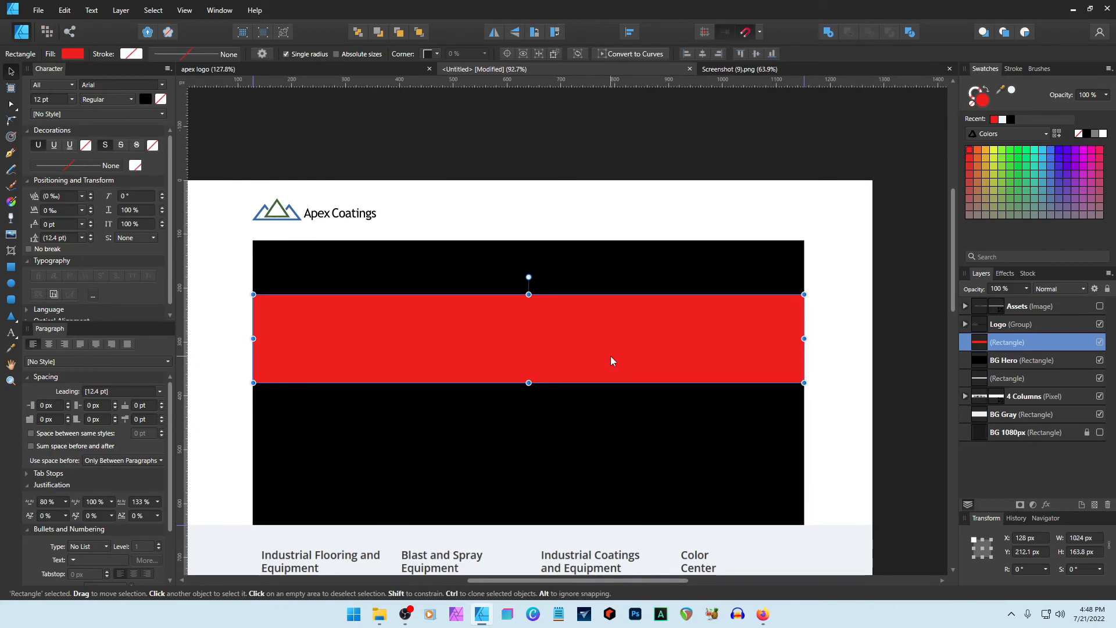
pyautogui.click(1092, 540)
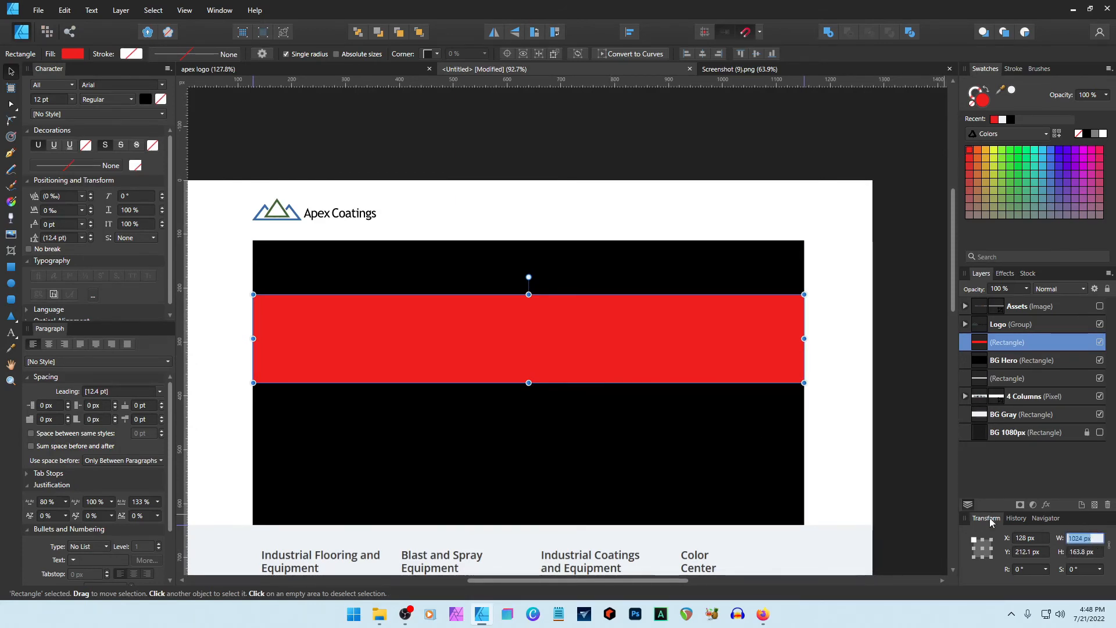
pyautogui.press('Right')
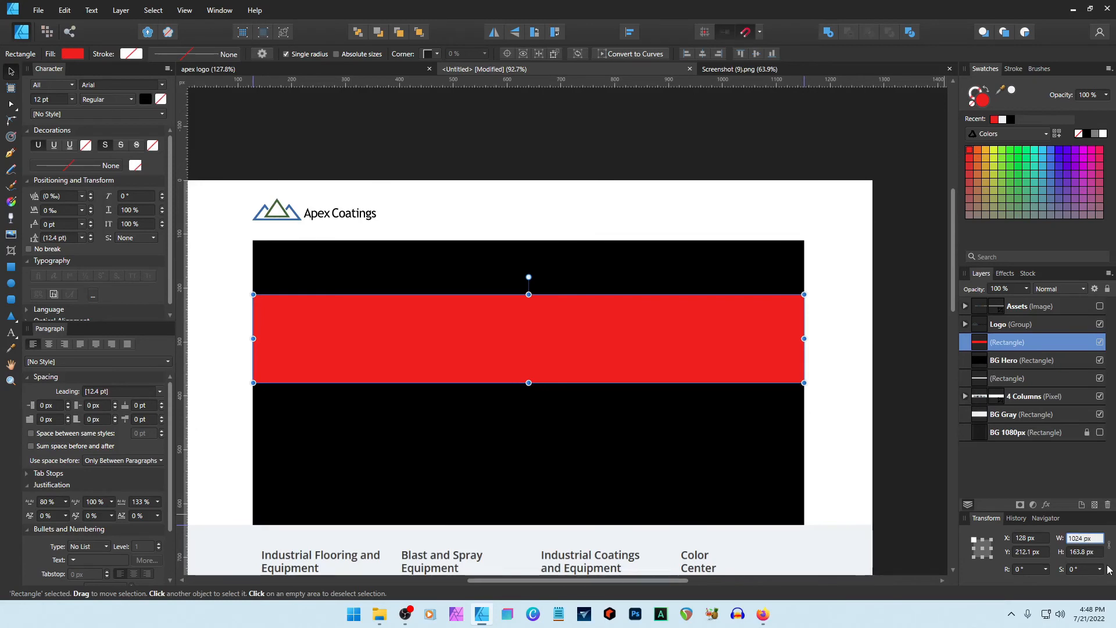
pyautogui.press('BackSpace')
pyautogui.press('BackSpace')
pyautogui.press('BackSpace')
pyautogui.write('/')
pyautogui.write('3')
pyautogui.press('Return')
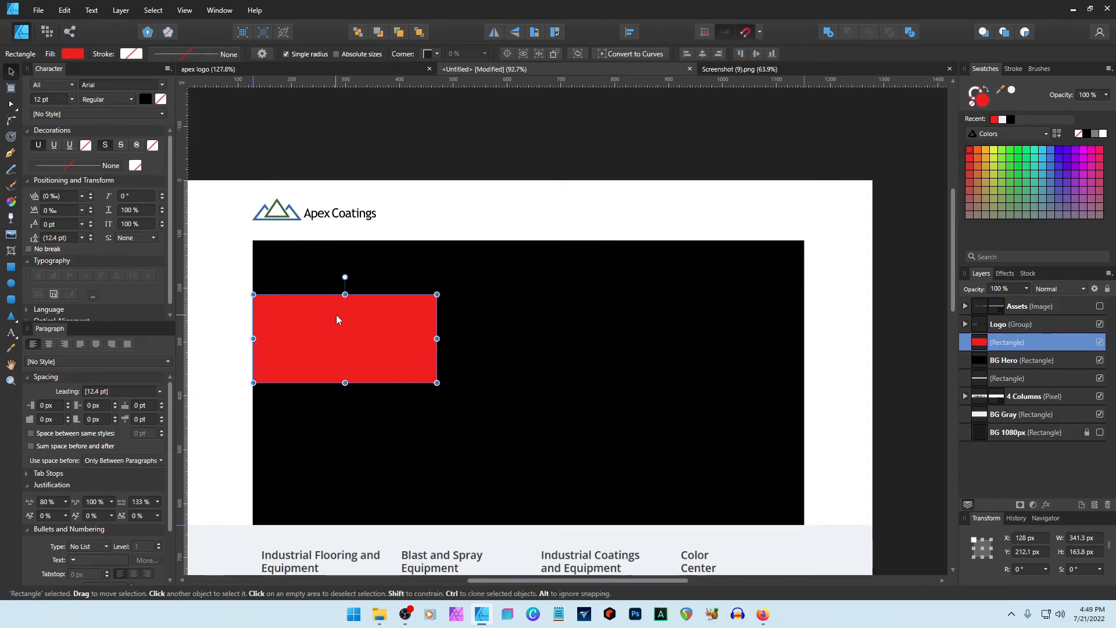
# Duplicate the BG Hero rectangle and narrow the copy to the red rectangle's width, 341.3 px.
pyautogui.click(979, 363)
pyautogui.hotkey('ctrl', 'j')
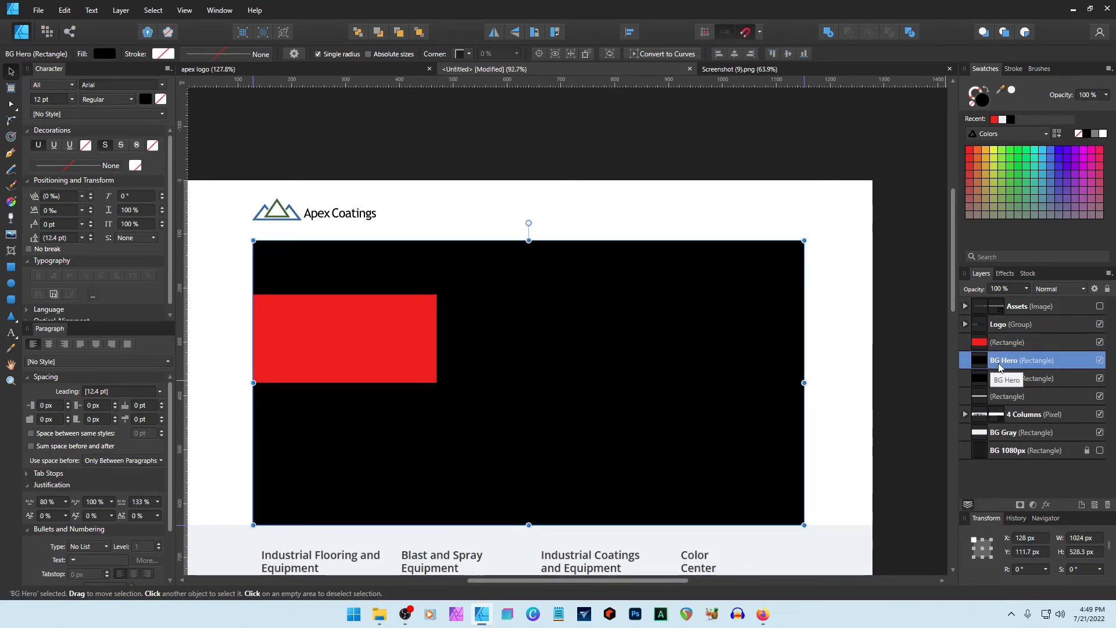
pyautogui.moveTo(803, 383); pyautogui.dragTo(436, 400)
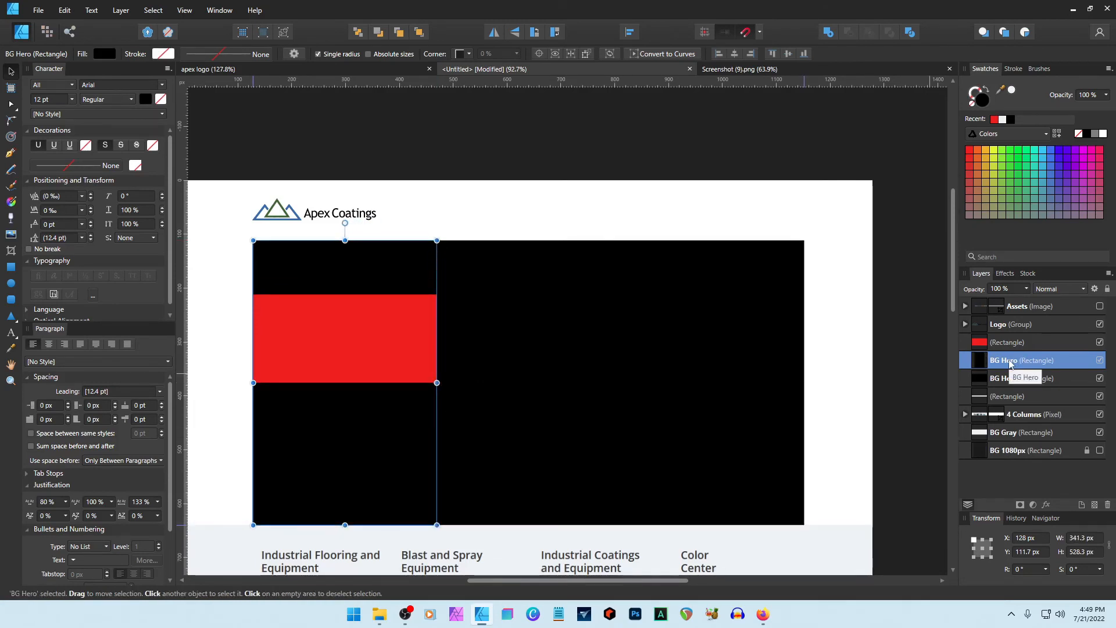
# Duplicate the narrow black panel into the banner's middle third, 341.3 px wide, using the red rectangle moved there as a spacer.
pyautogui.hotkey('ctrl', 'j')
pyautogui.moveTo(276, 422); pyautogui.dragTo(460, 416)
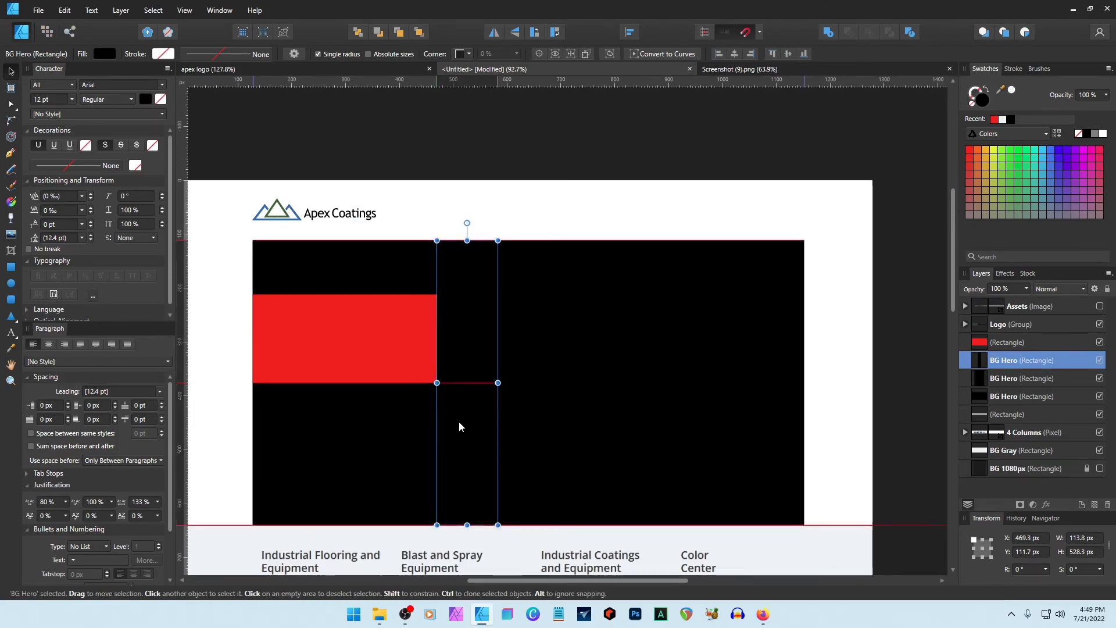
pyautogui.click(358, 347)
pyautogui.moveTo(359, 349); pyautogui.dragTo(620, 383)
pyautogui.click(487, 404)
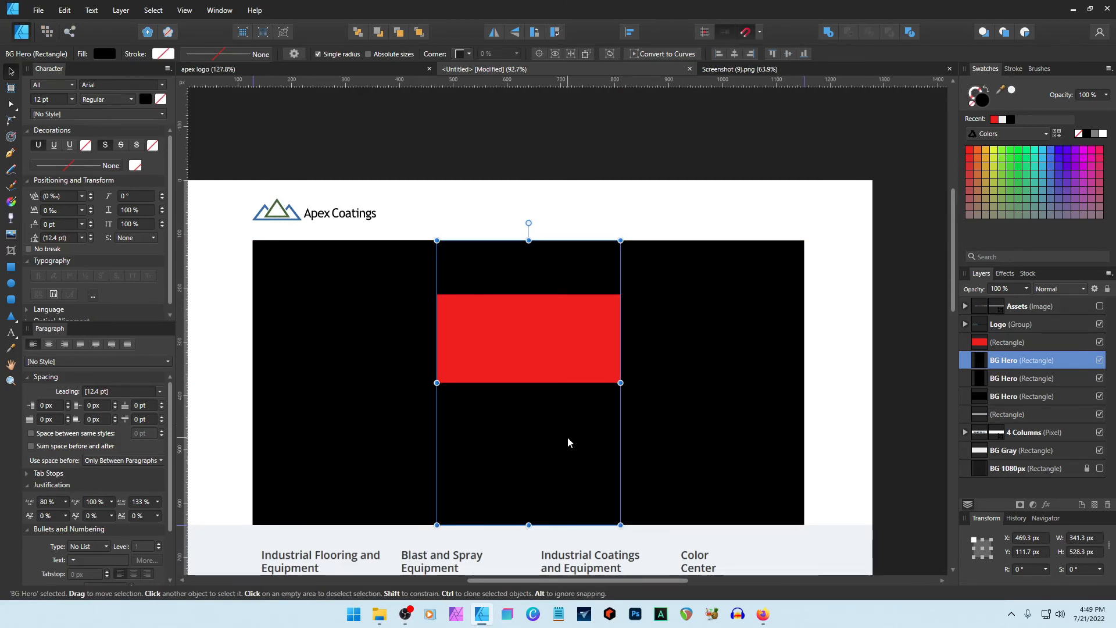
# Delete the red rectangle and narrow the full-width hero rectangle to the banner's right third, 341.3 px wide.
pyautogui.click(566, 361)
pyautogui.press('Delete')
pyautogui.click(713, 434)
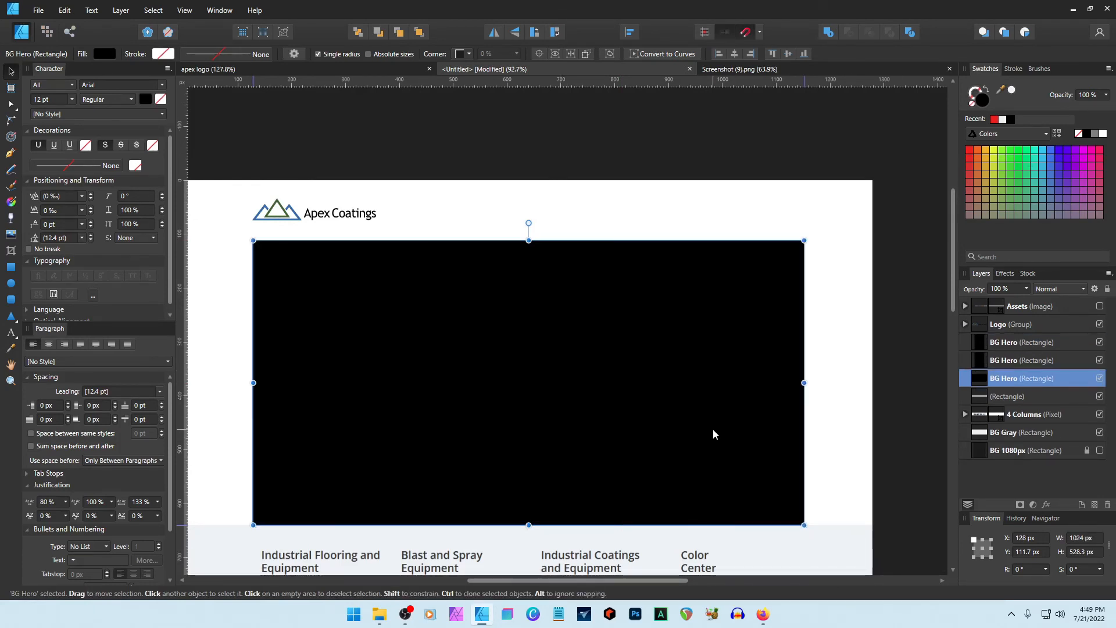
pyautogui.moveTo(254, 401); pyautogui.dragTo(621, 403)
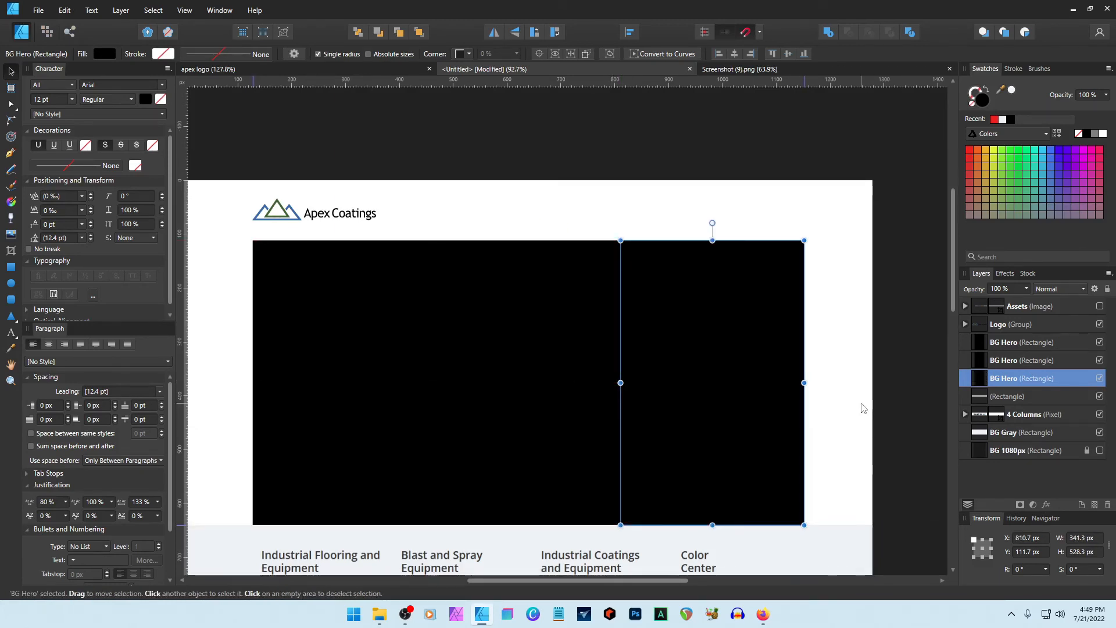
# Give all three black hero panels a white 2 pt outline.
pyautogui.click(995, 362)
pyautogui.moveTo(982, 363); pyautogui.dragTo(978, 334)
pyautogui.click(999, 362)
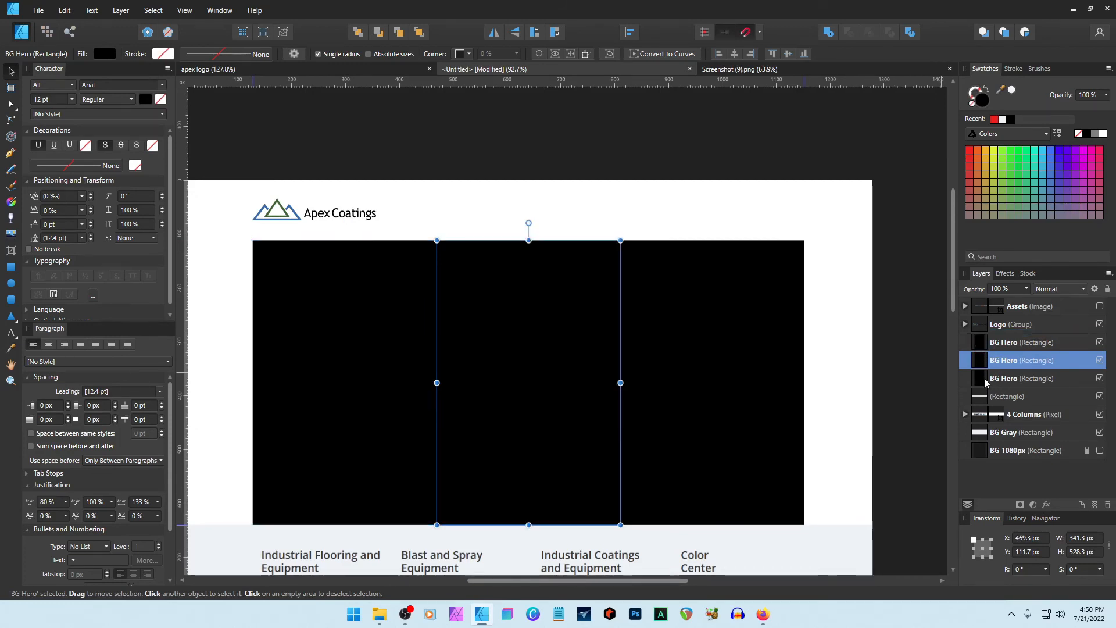
pyautogui.click(984, 378)
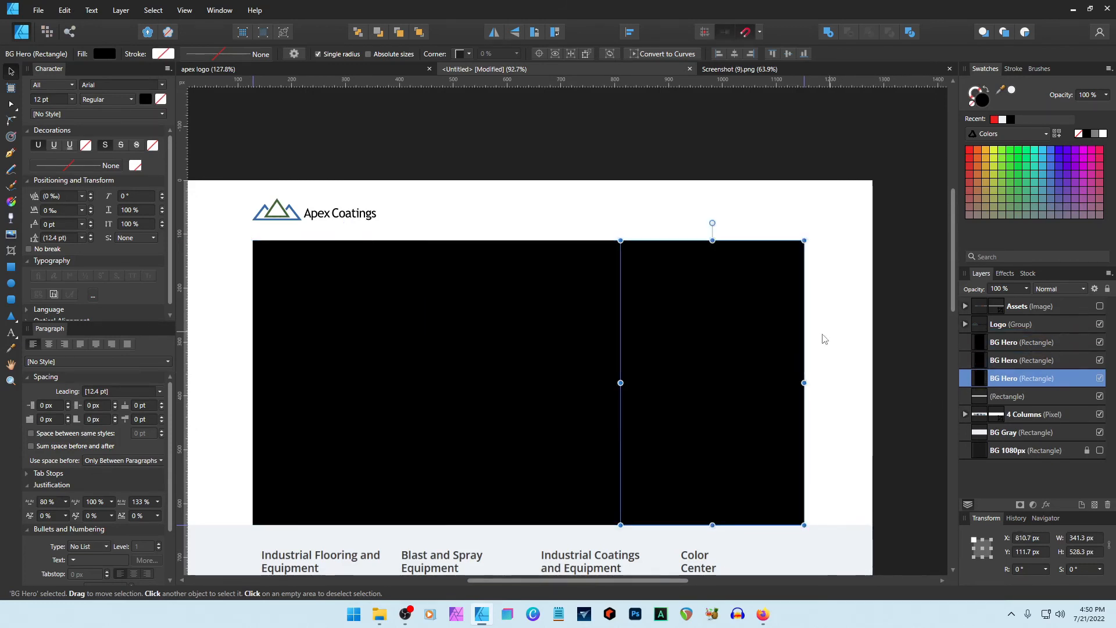
pyautogui.keyDown('shift'); pyautogui.click(999, 346); pyautogui.keyUp('shift')
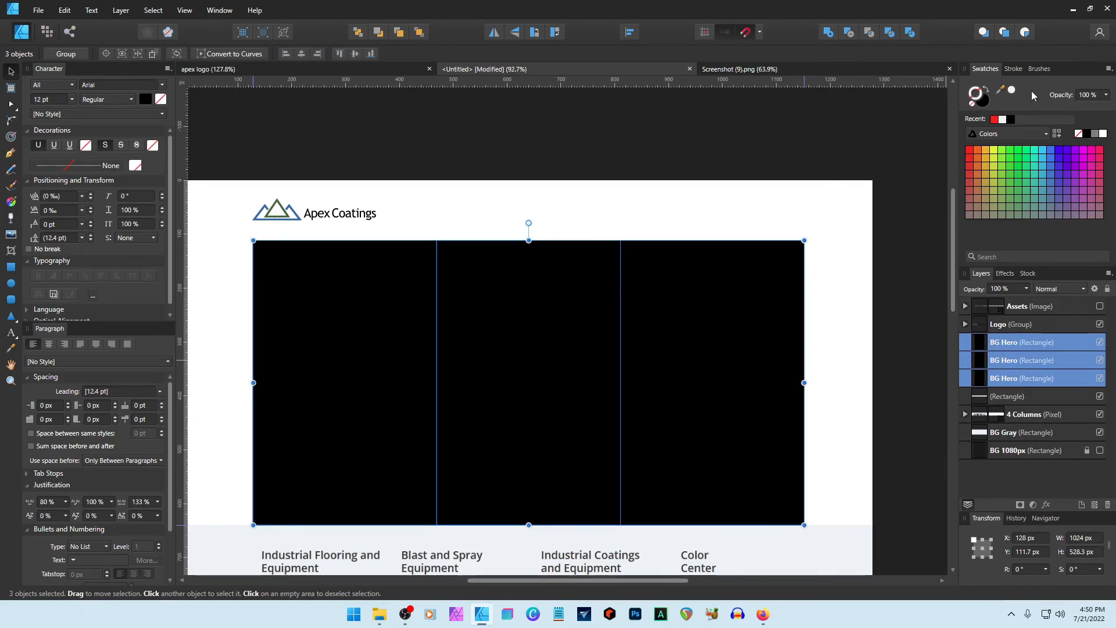
pyautogui.click(1012, 68)
pyautogui.click(866, 340)
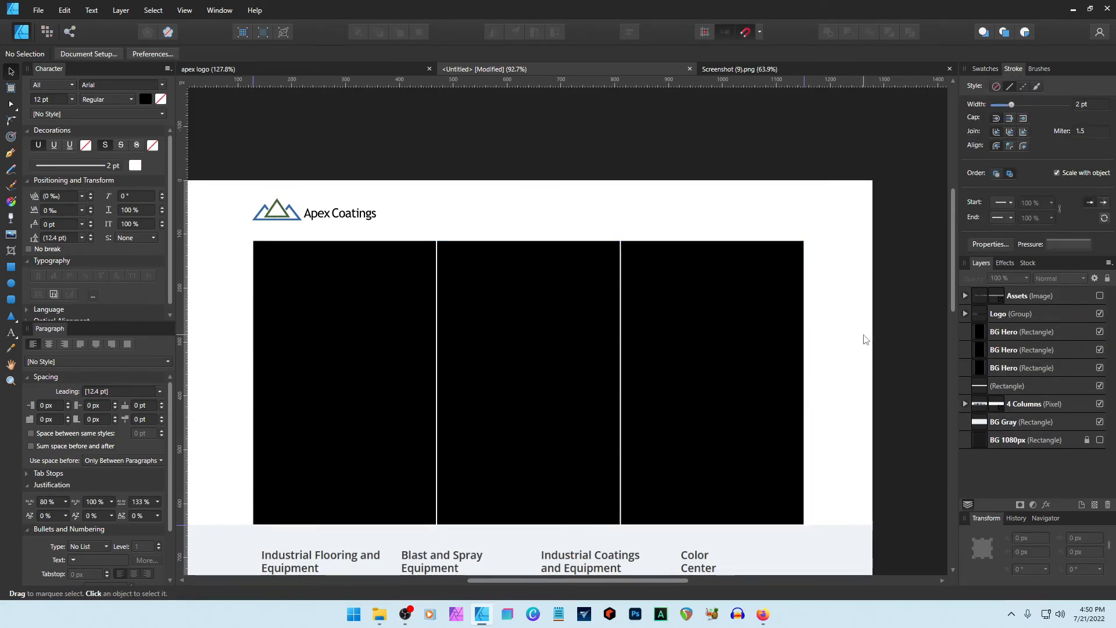
# Delete the middle black panel and widen the left one to 682.7 px so it meets the right panel.
pyautogui.click(530, 364)
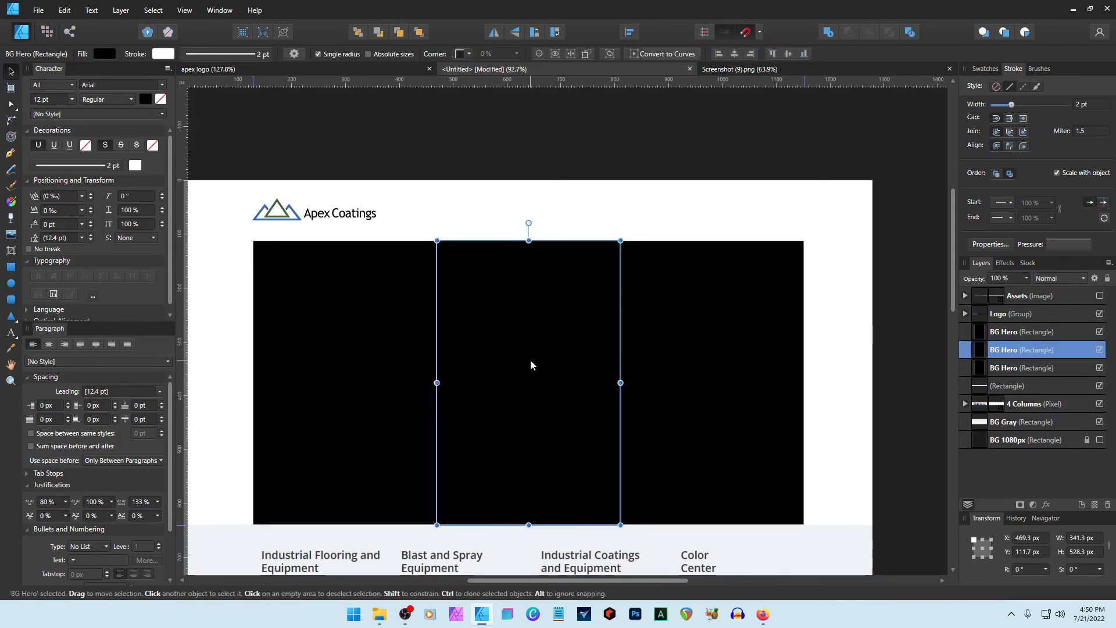
pyautogui.press('Delete')
pyautogui.click(426, 377)
pyautogui.moveTo(437, 382); pyautogui.dragTo(626, 398)
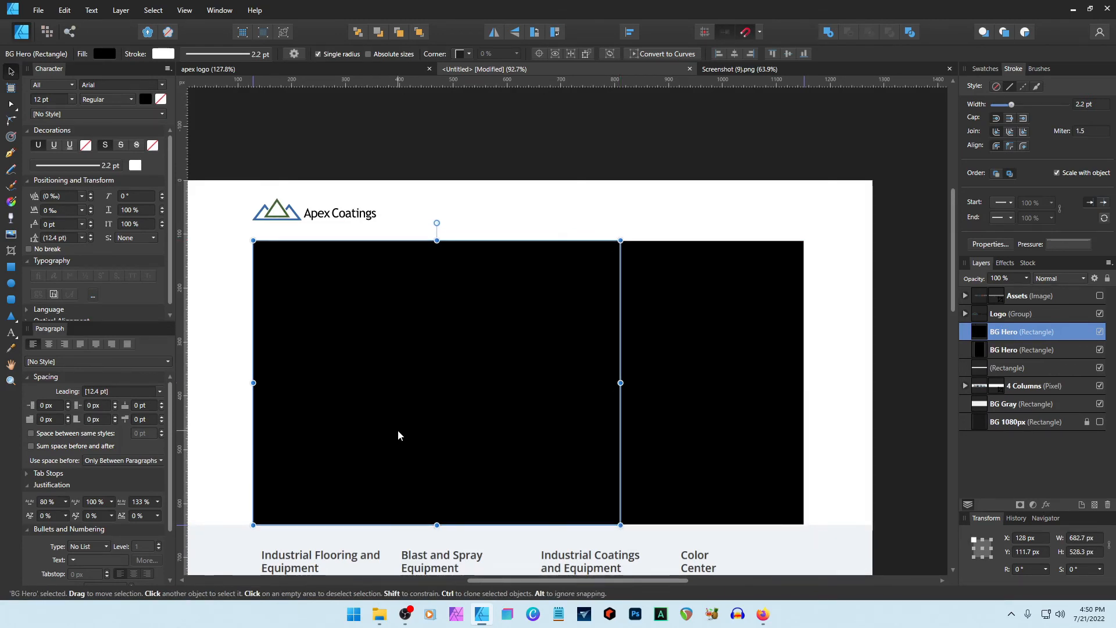
# Duplicate the wide black panel and shorten the copy to the banner's lower half, 264.1 px high.
pyautogui.hotkey('ctrl', 'j')
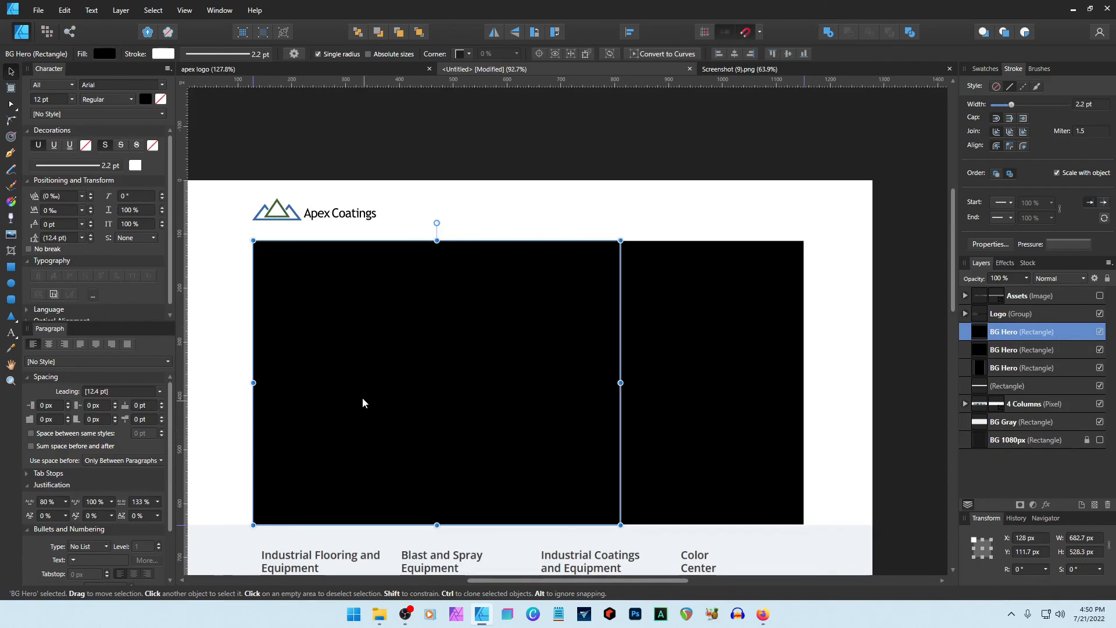
pyautogui.moveTo(435, 243); pyautogui.dragTo(414, 382)
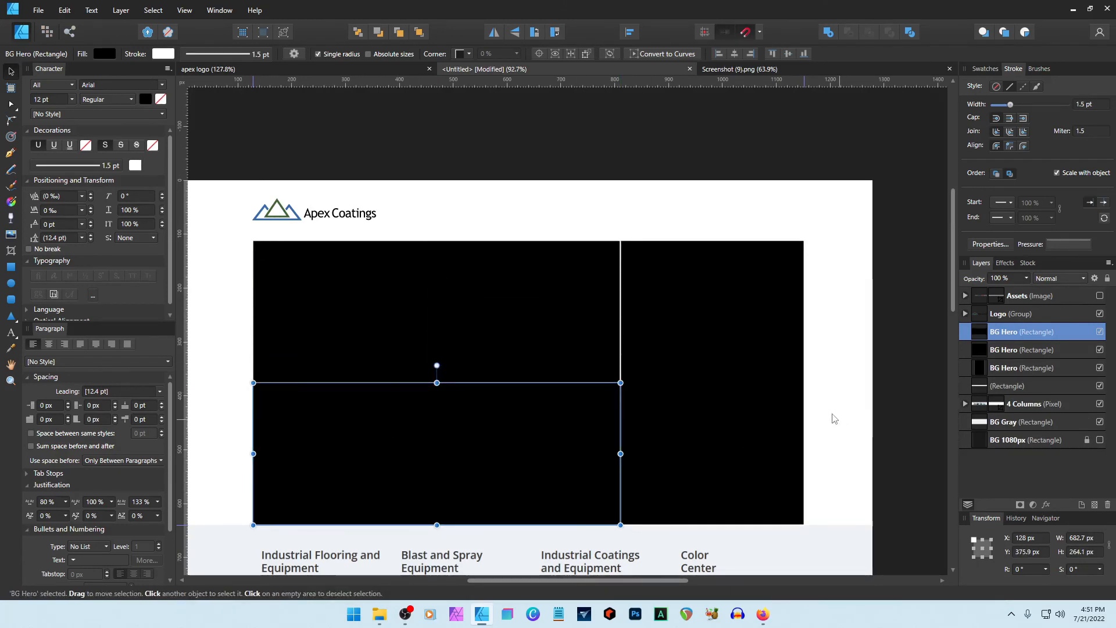
# Duplicate the right black panel and set the copy's height to 528.3/4 px.
pyautogui.click(723, 389)
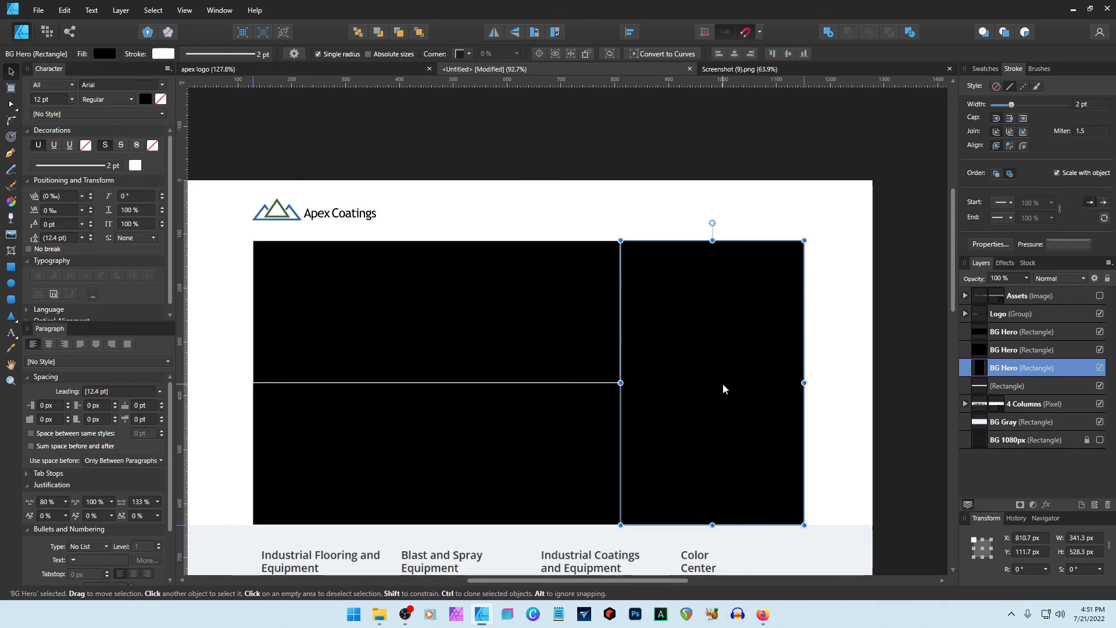
pyautogui.hotkey('ctrl', 'j')
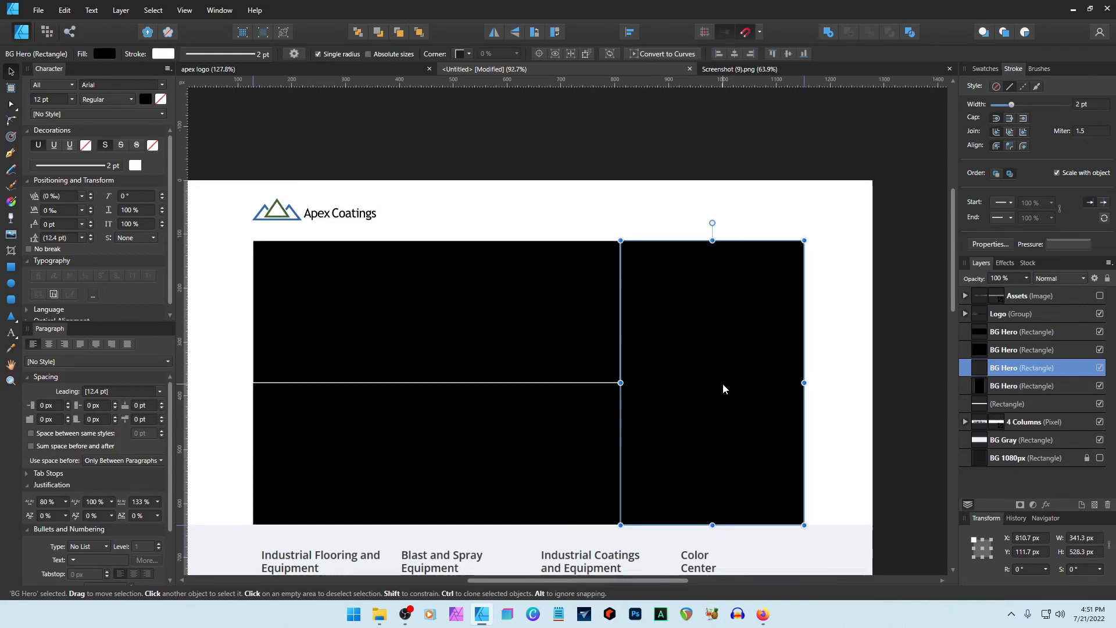
pyautogui.click(1097, 551)
pyautogui.press('Right')
pyautogui.press('BackSpace')
pyautogui.press('BackSpace')
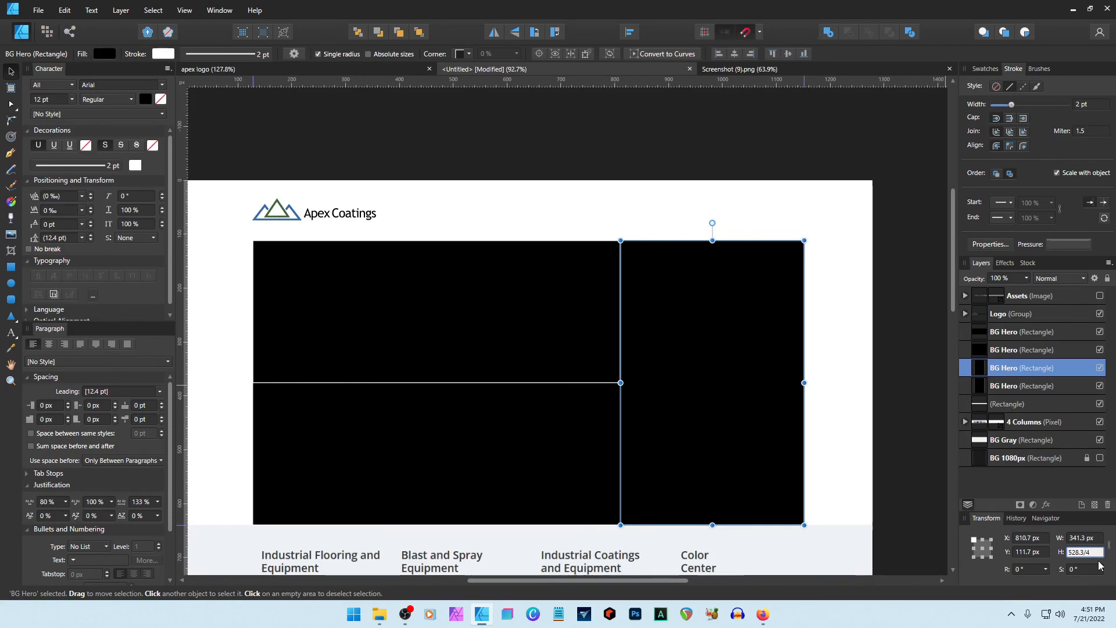
pyautogui.write('/4')
pyautogui.press('Return')
# Fill the short panel at the banner's upper right with red and give it a white outline.
pyautogui.click(976, 70)
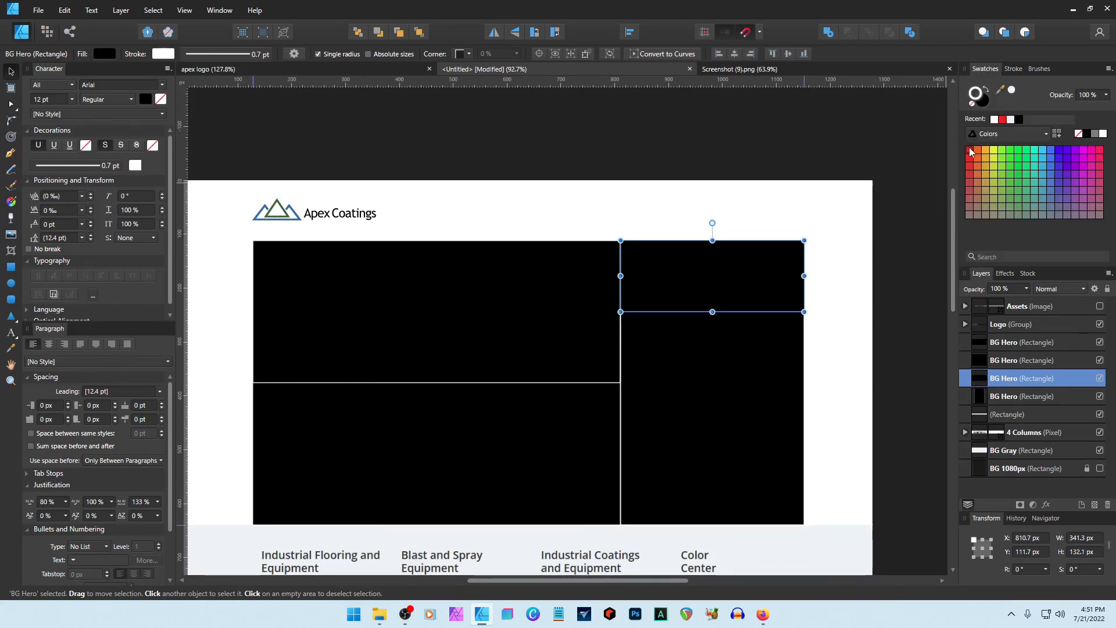
pyautogui.click(970, 152)
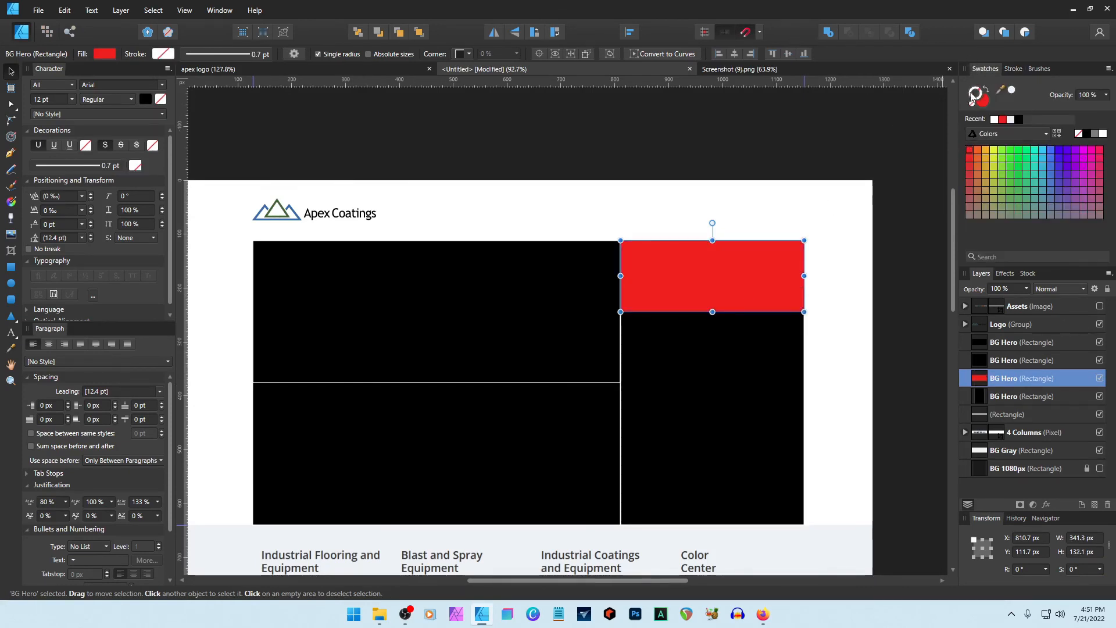
pyautogui.click(1103, 133)
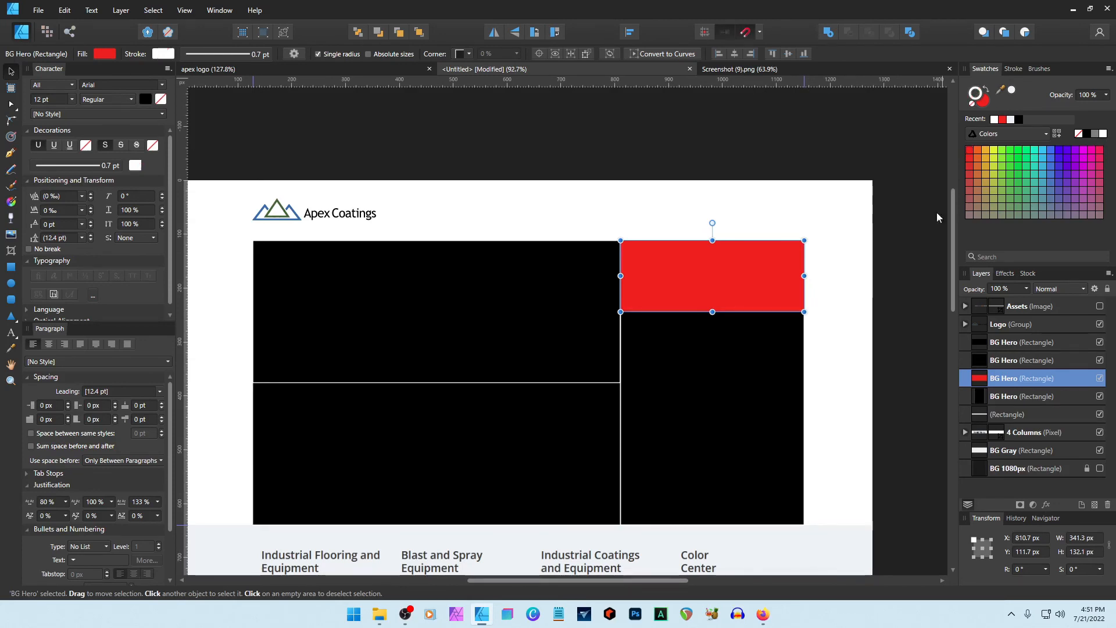
# Duplicate the red panel three times and stack the copies down the banner's right third.
pyautogui.click(843, 341)
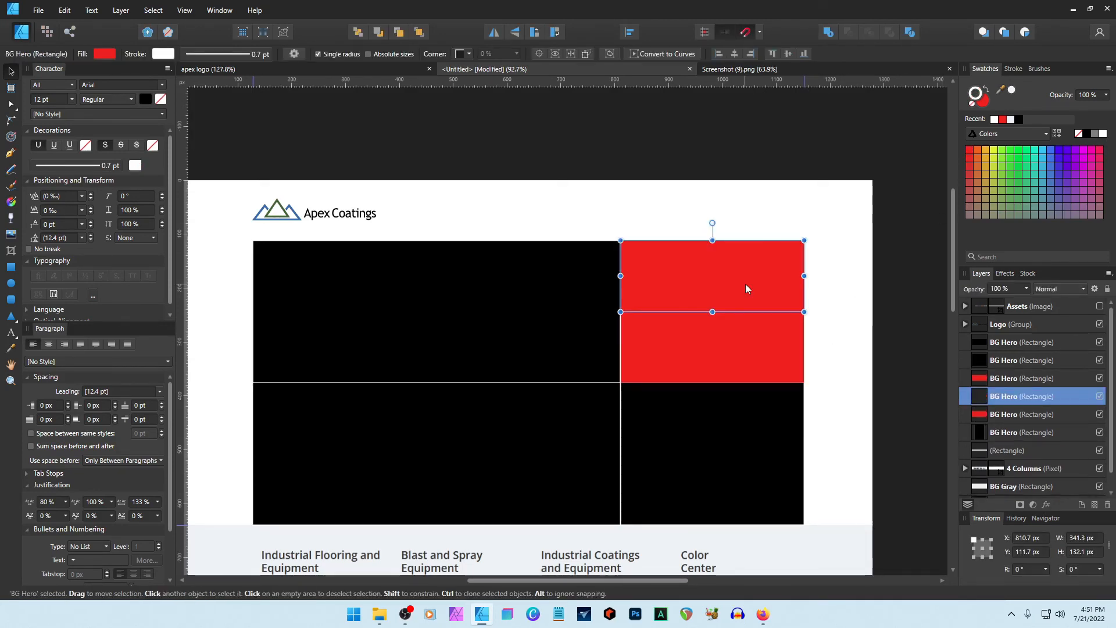
pyautogui.hotkey('ctrl', 'j')
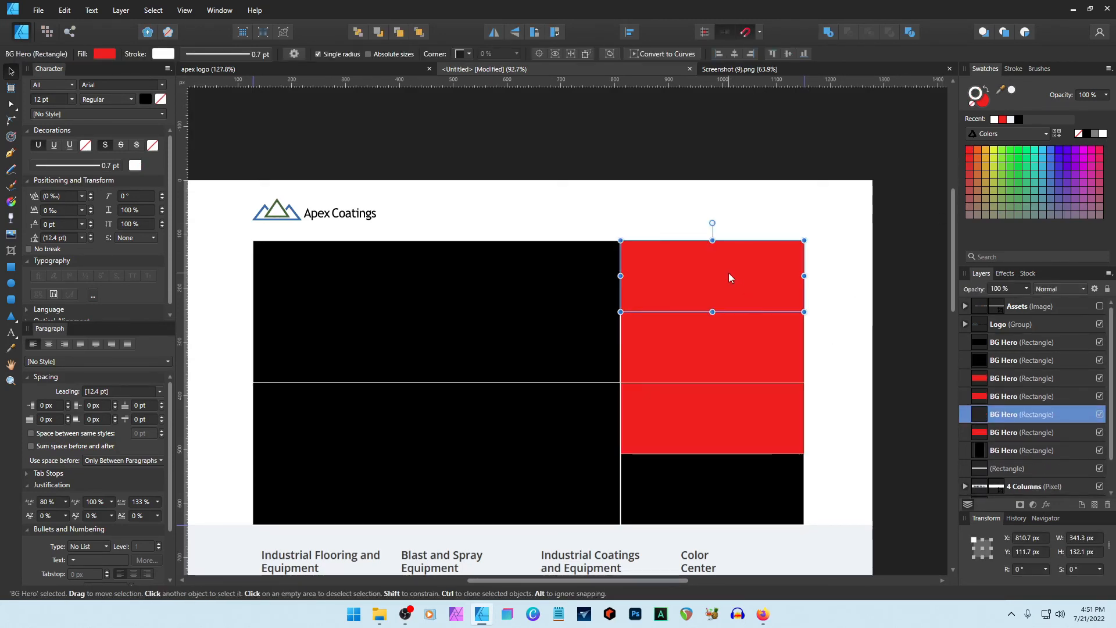
pyautogui.hotkey('ctrl', 'j')
pyautogui.click(827, 401)
# Hide the black panel behind the red ones, group the six visible hero panels and name the group "Hero Mask".
pyautogui.scroll(-1, 827, 401)
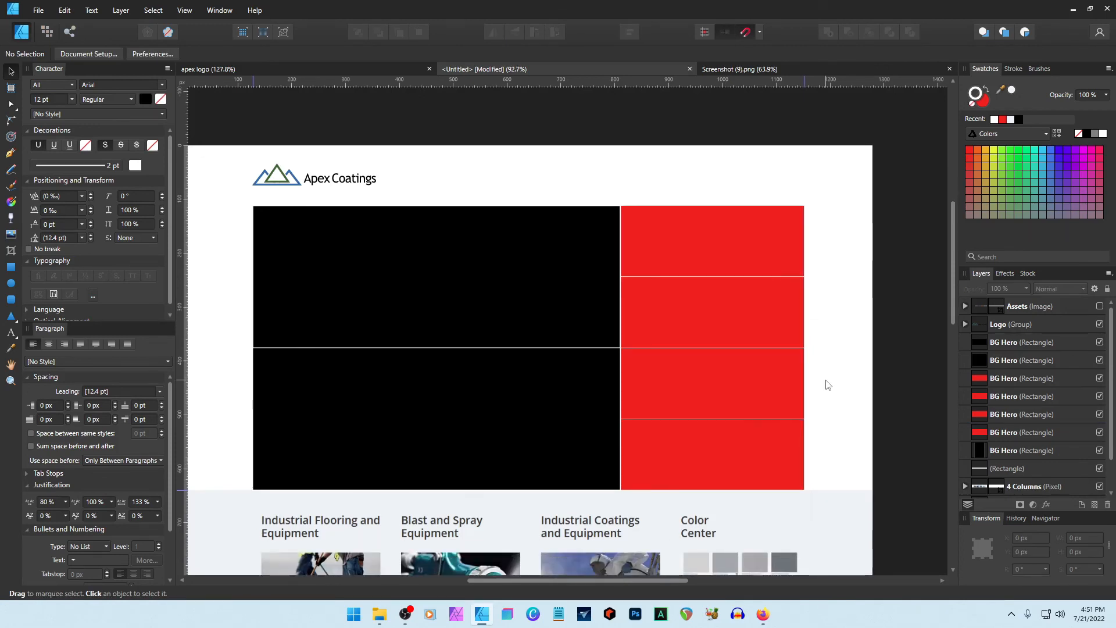
pyautogui.click(1009, 342)
pyautogui.keyDown('shift'); pyautogui.click(1008, 431); pyautogui.keyUp('shift')
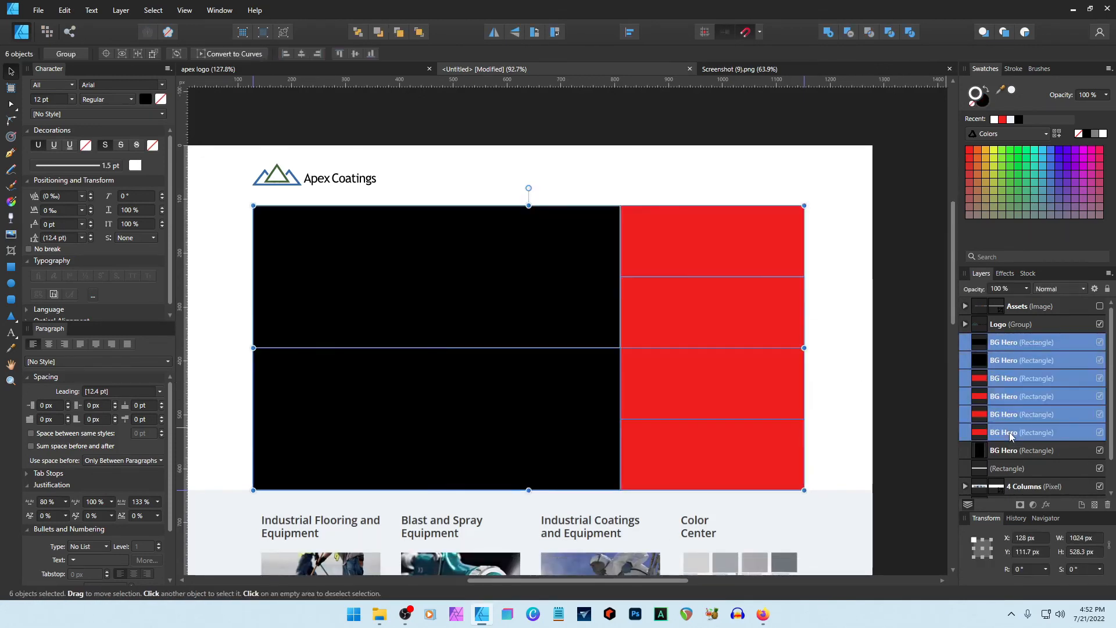
pyautogui.click(870, 373)
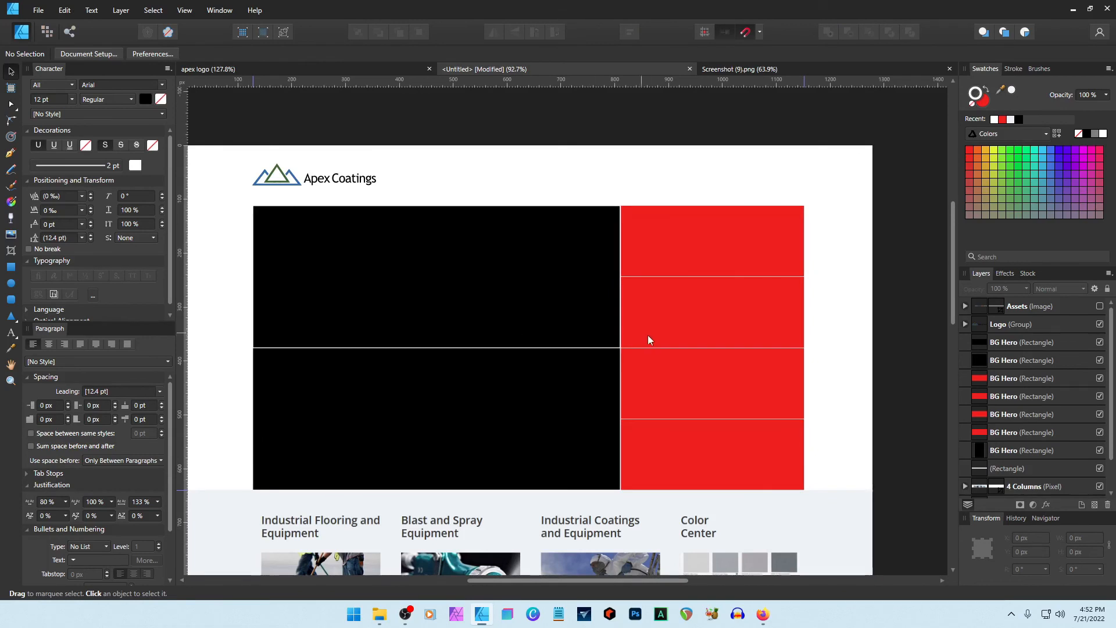
pyautogui.click(1009, 342)
pyautogui.keyDown('shift'); pyautogui.click(1000, 432); pyautogui.keyUp('shift')
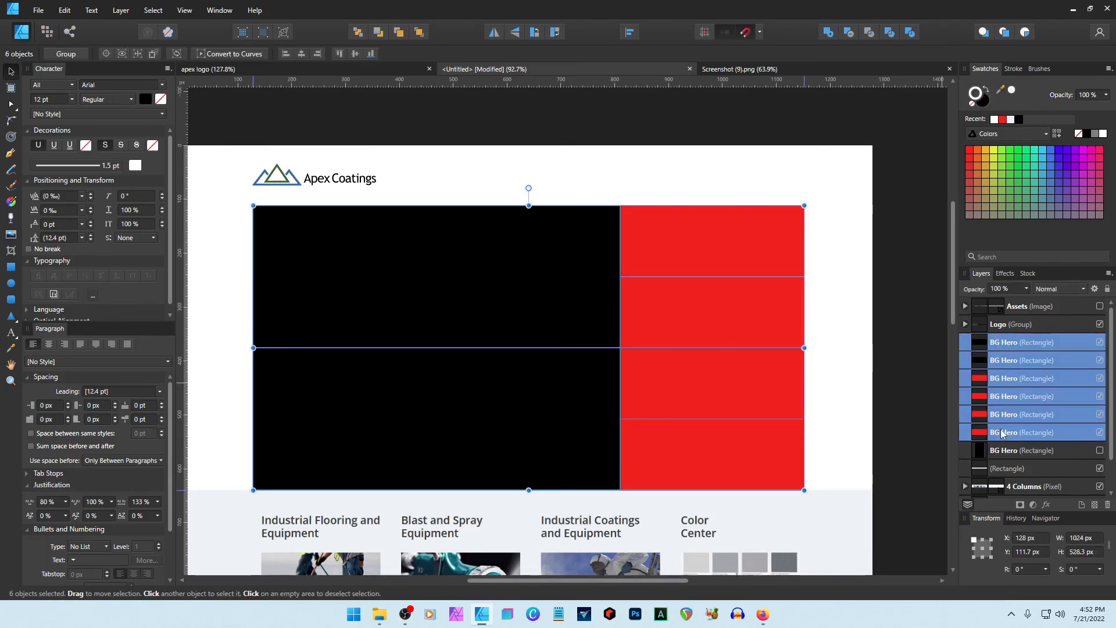
pyautogui.hotkey('ctrl', 'g')
pyautogui.doubleClick(1004, 342)
pyautogui.write('Her')
pyautogui.write('o M')
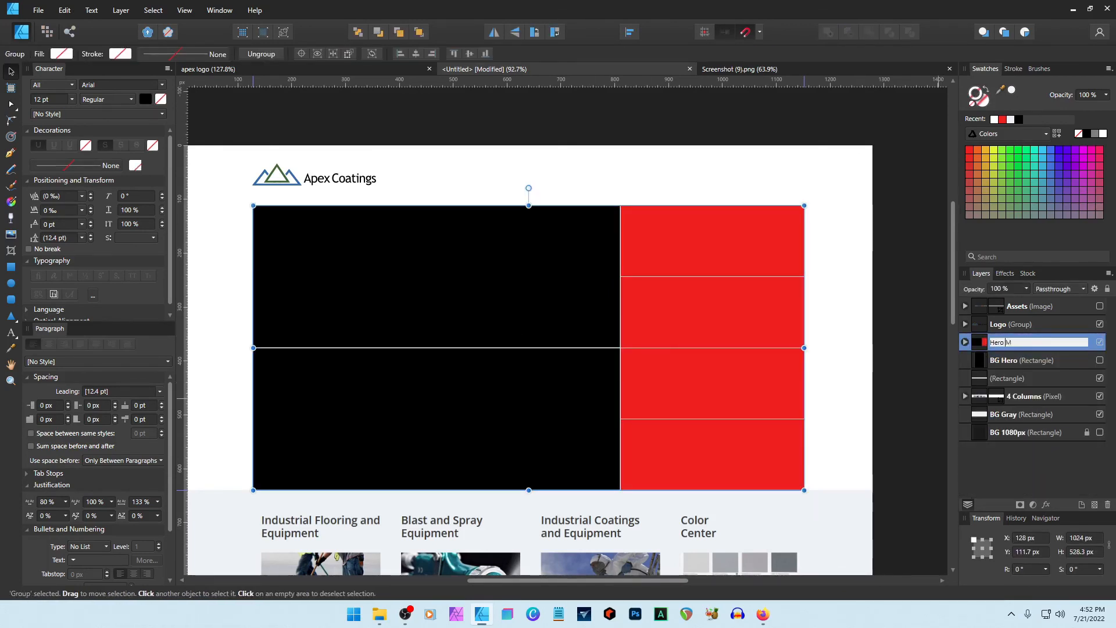
pyautogui.write('ask')
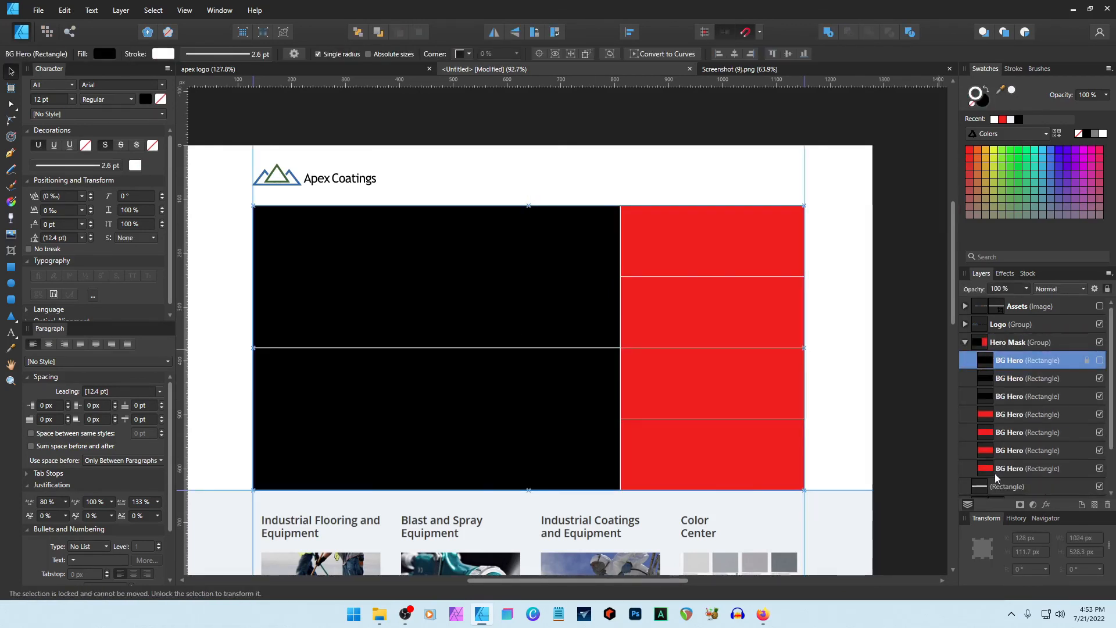
# Add a vertical guide through the horizontal centre of the wide black panels.
pyautogui.click(1099, 467)
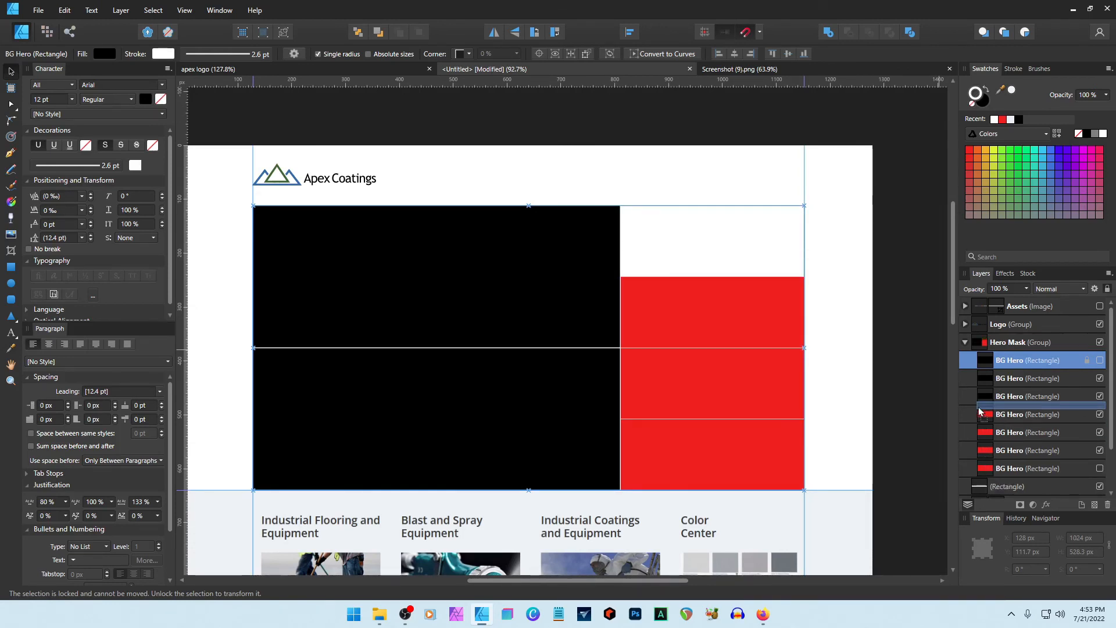
pyautogui.click(1100, 468)
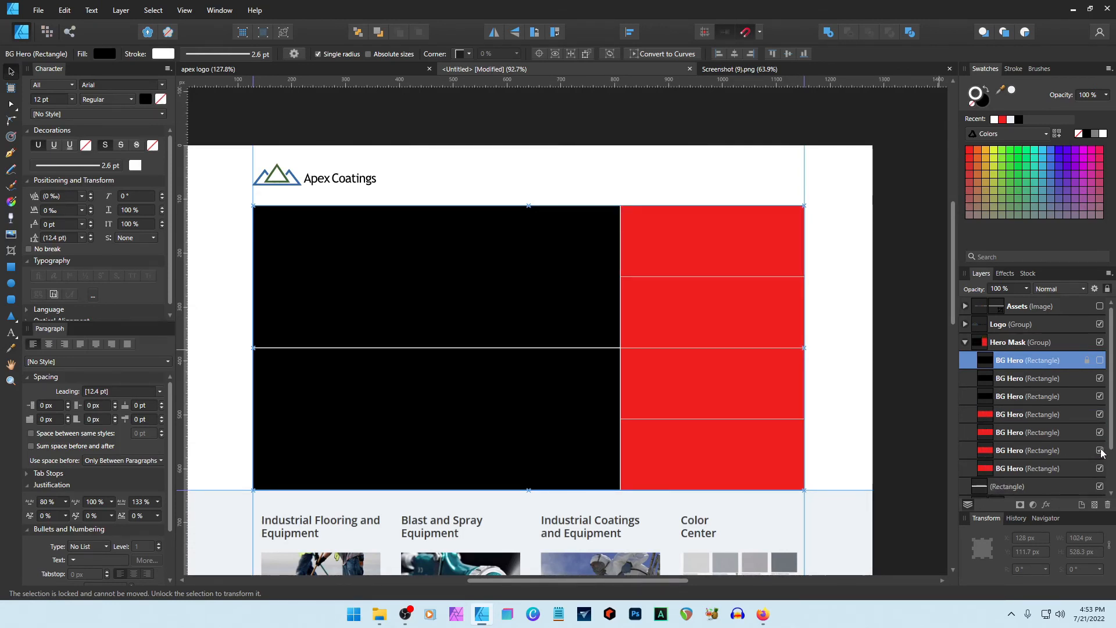
pyautogui.click(469, 403)
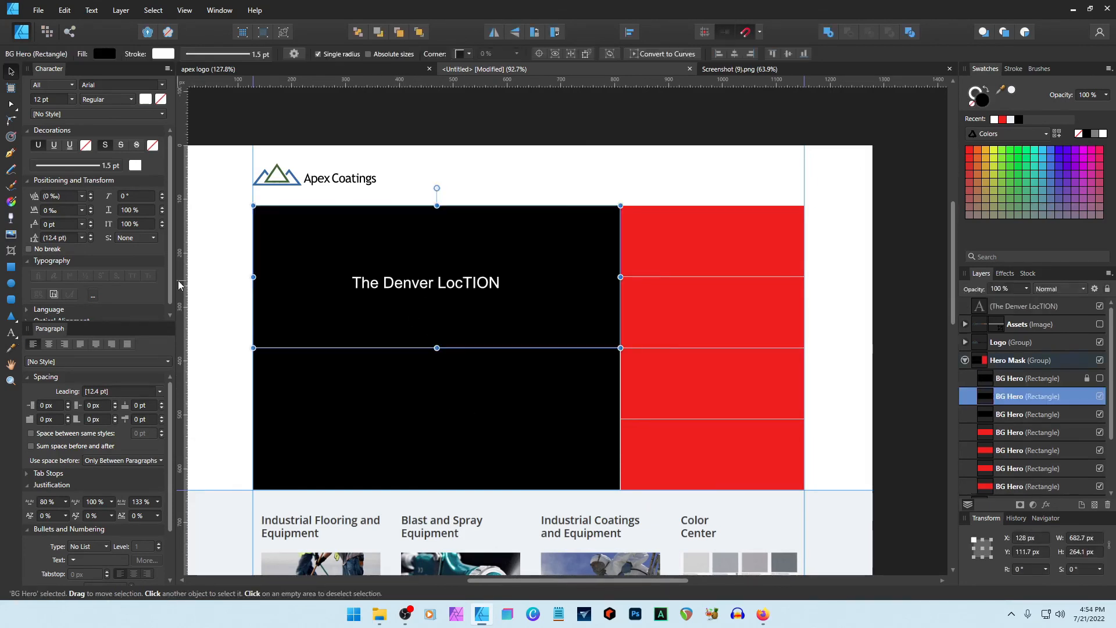
pyautogui.moveTo(180, 285); pyautogui.dragTo(435, 312)
# Change the white text in the upper black panel to "Our Denver Location" and set its size to 42 pt.
pyautogui.doubleClick(436, 283)
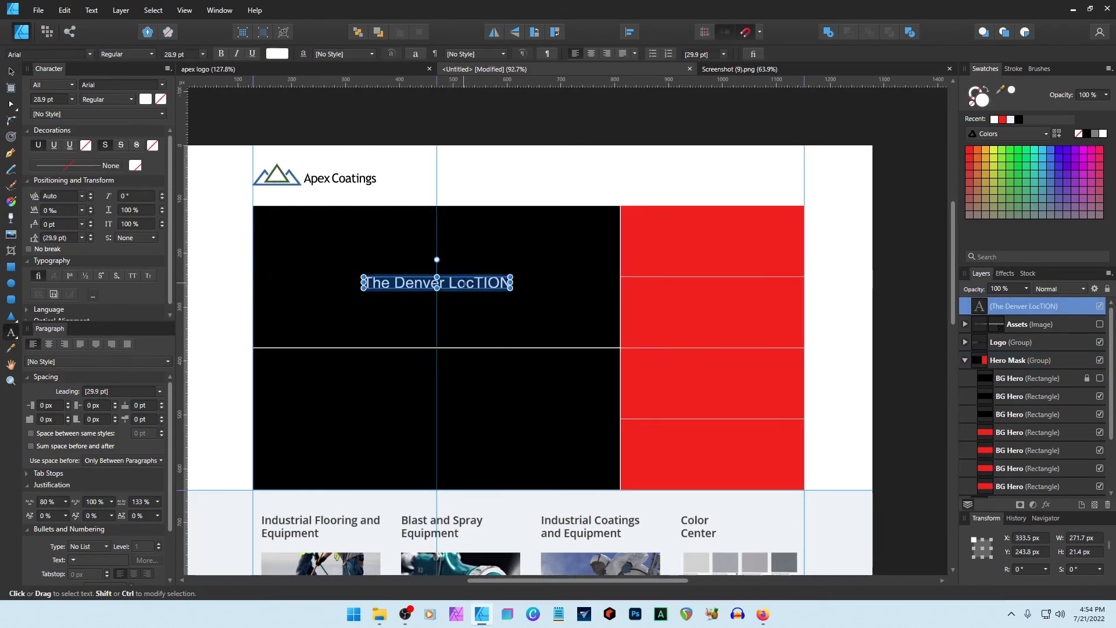
pyautogui.write('Our Denver Location')
pyautogui.press('Escape')
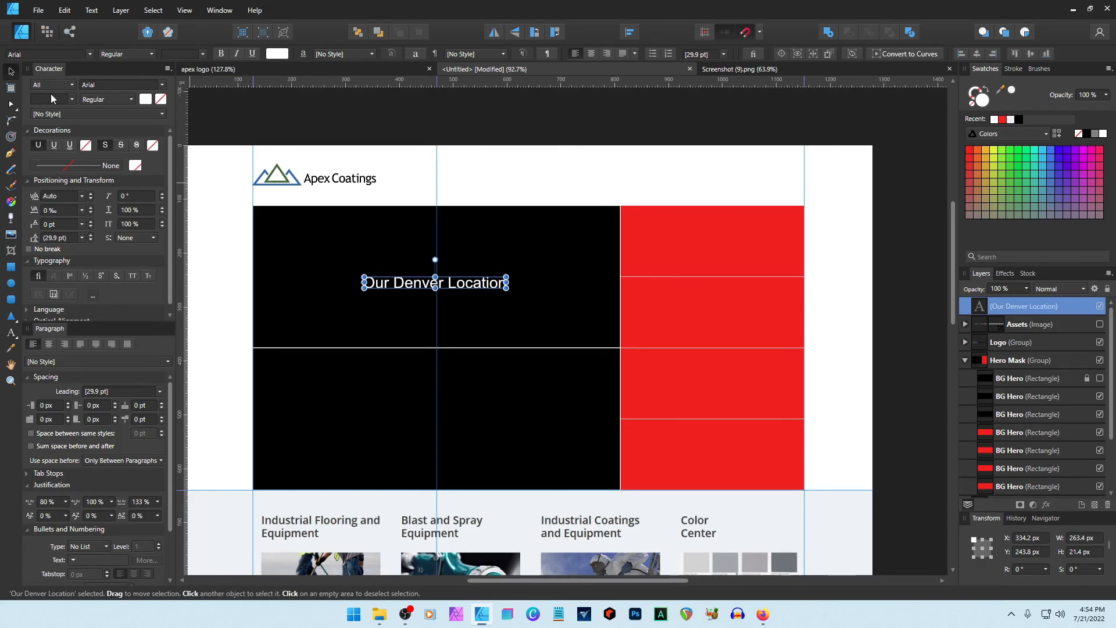
pyautogui.write('42')
pyautogui.press('Return')
# Duplicate the "Our Denver Location" text so each black panel has one, and change the upper panel's text to "Our Salt Lake Location".
pyautogui.moveTo(486, 284); pyautogui.dragTo(483, 422)
pyautogui.hotkey('ctrl', 'j')
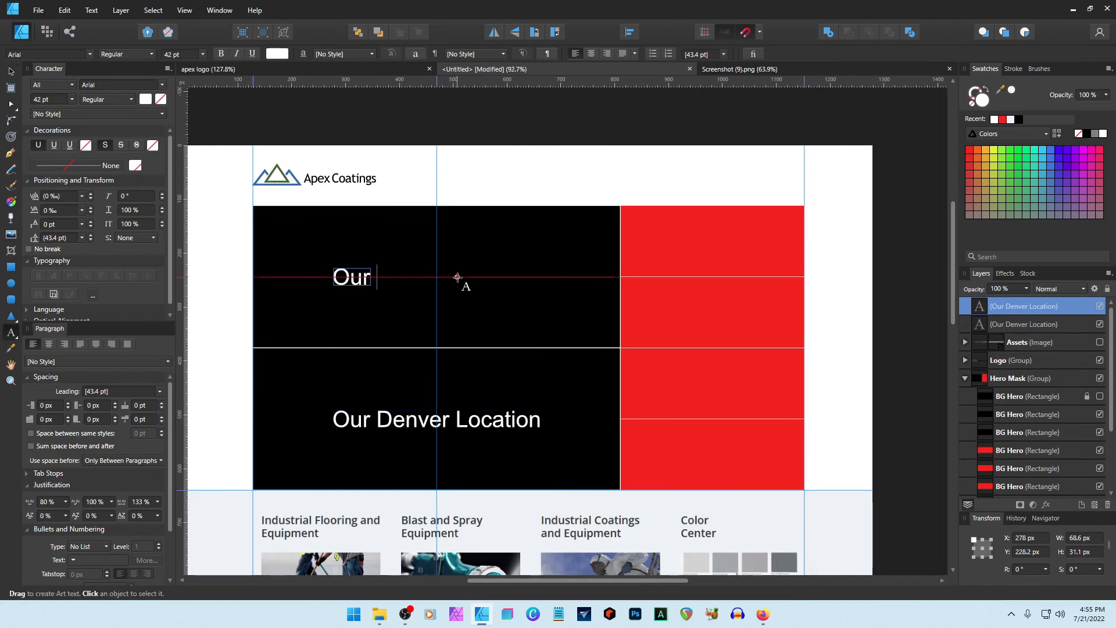
pyautogui.write('Salt ')
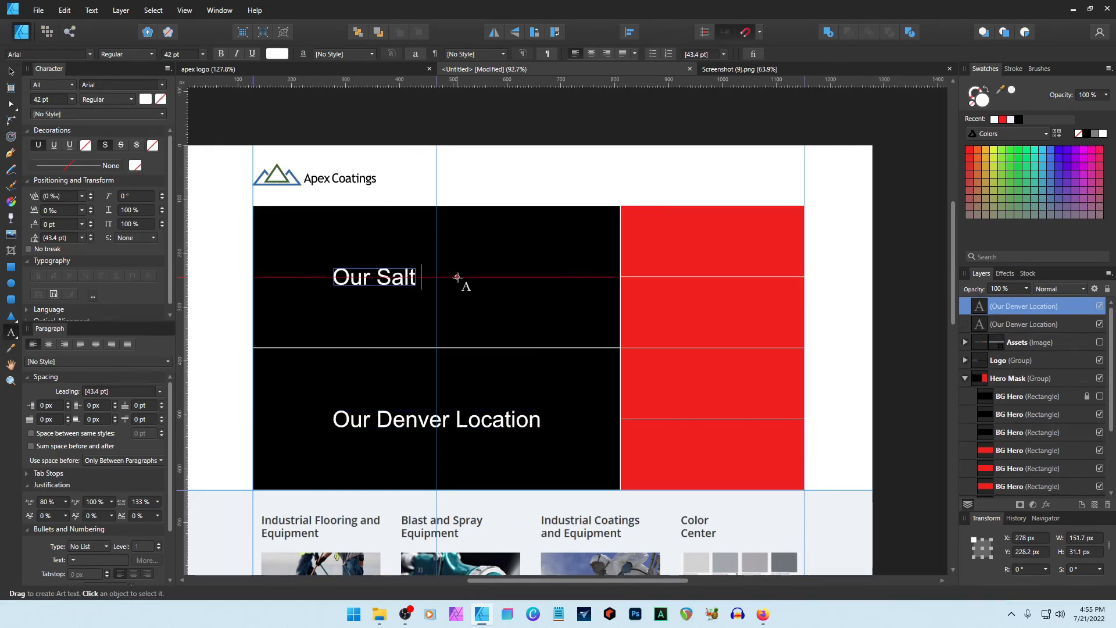
pyautogui.write('Lake Loca')
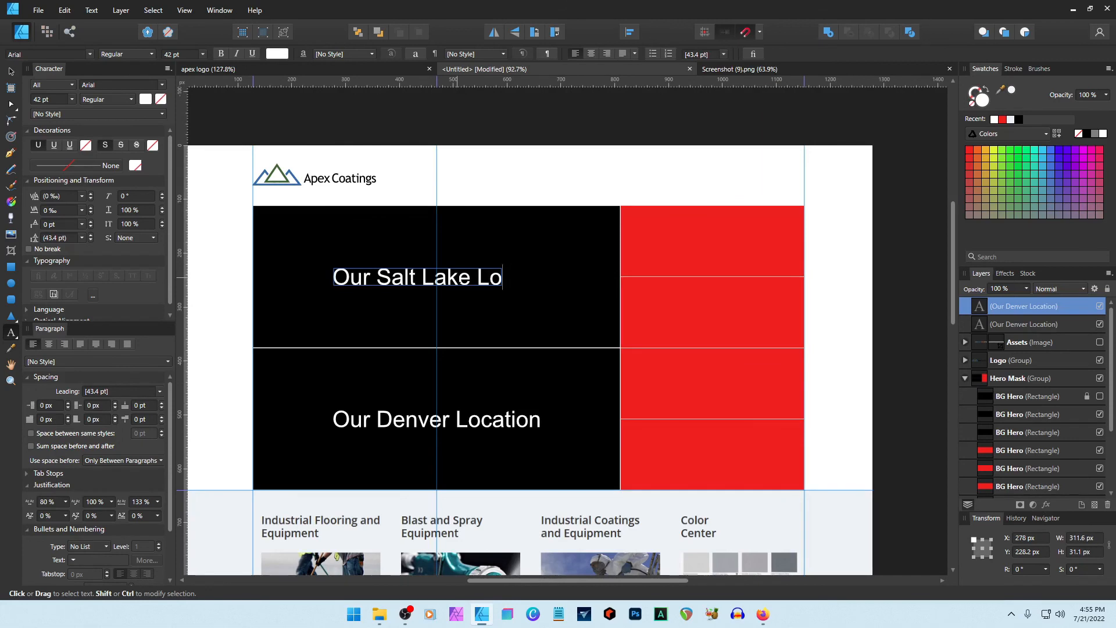
pyautogui.write('tion')
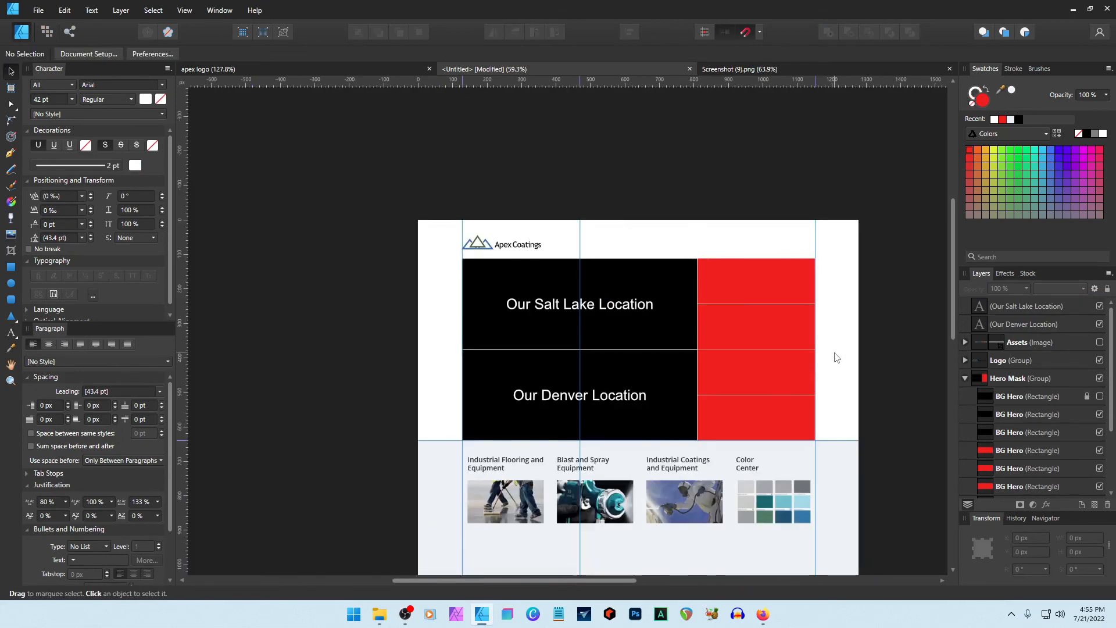
# Hide the guides and review the page layout from the logo down to the four-column section.
pyautogui.scroll(-1, 833, 354)
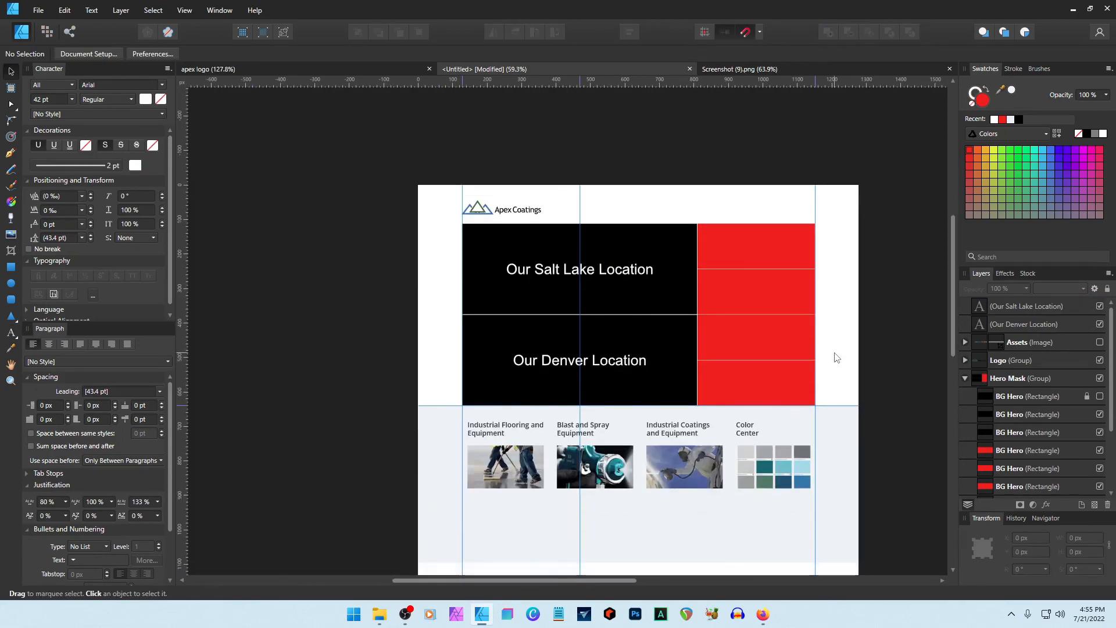
pyautogui.hotkey('ctrl', ';')
pyautogui.moveTo(436, 580); pyautogui.dragTo(502, 580)
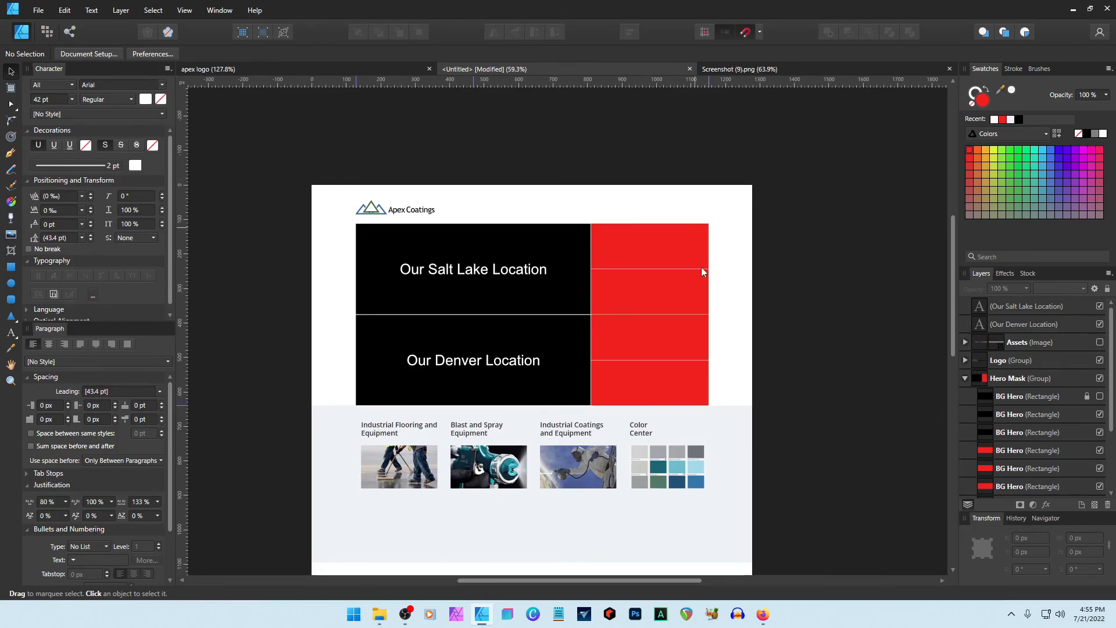
pyautogui.scroll(-3, 669, 403)
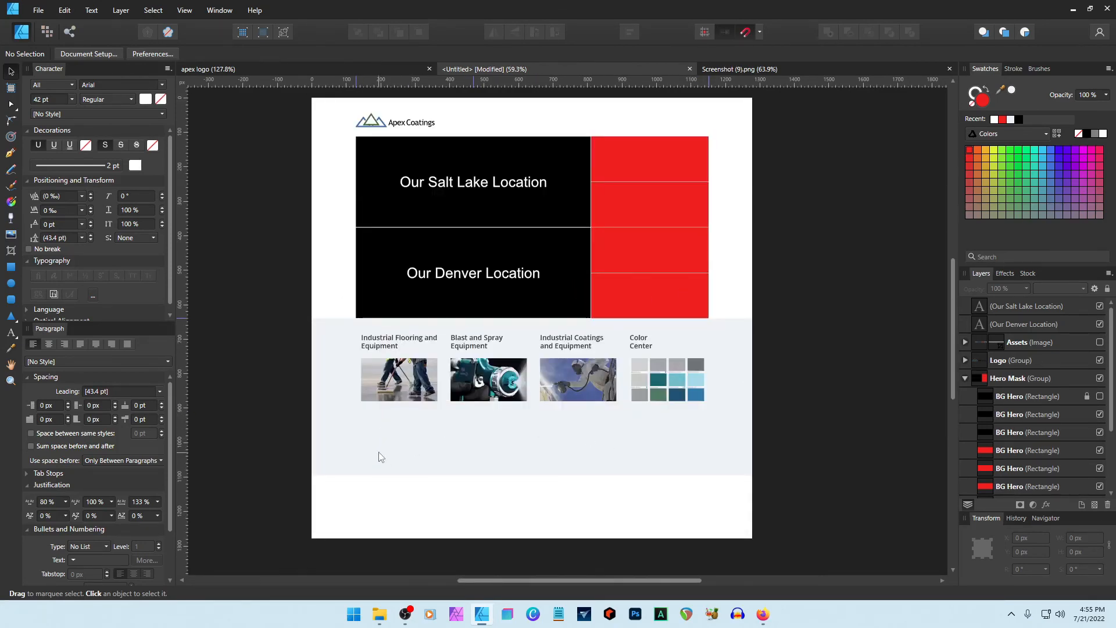
pyautogui.scroll(1, 378, 451)
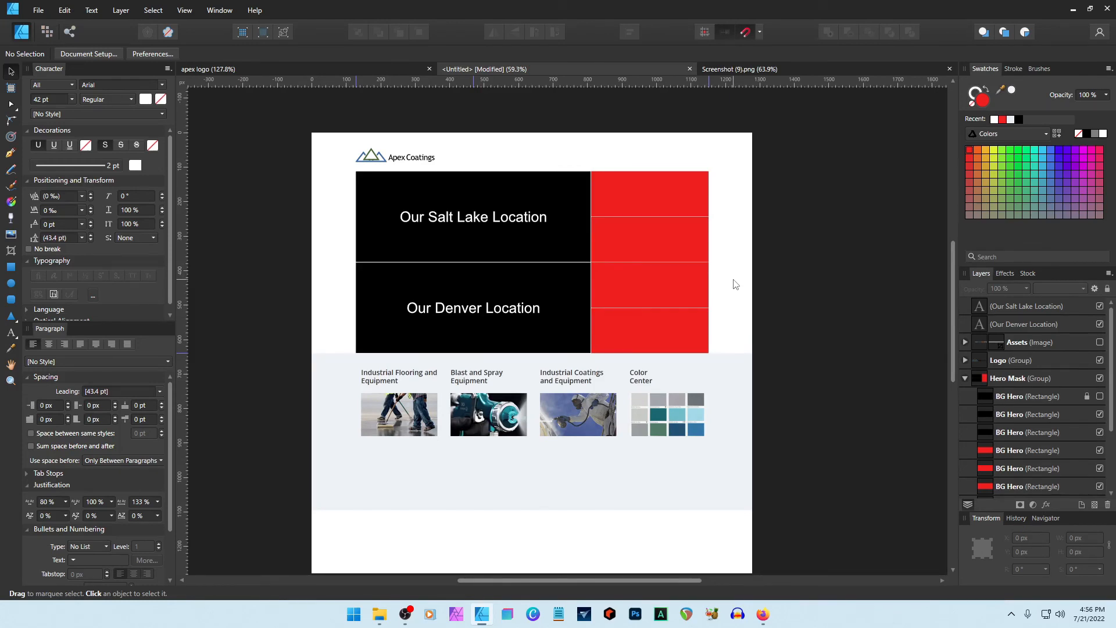